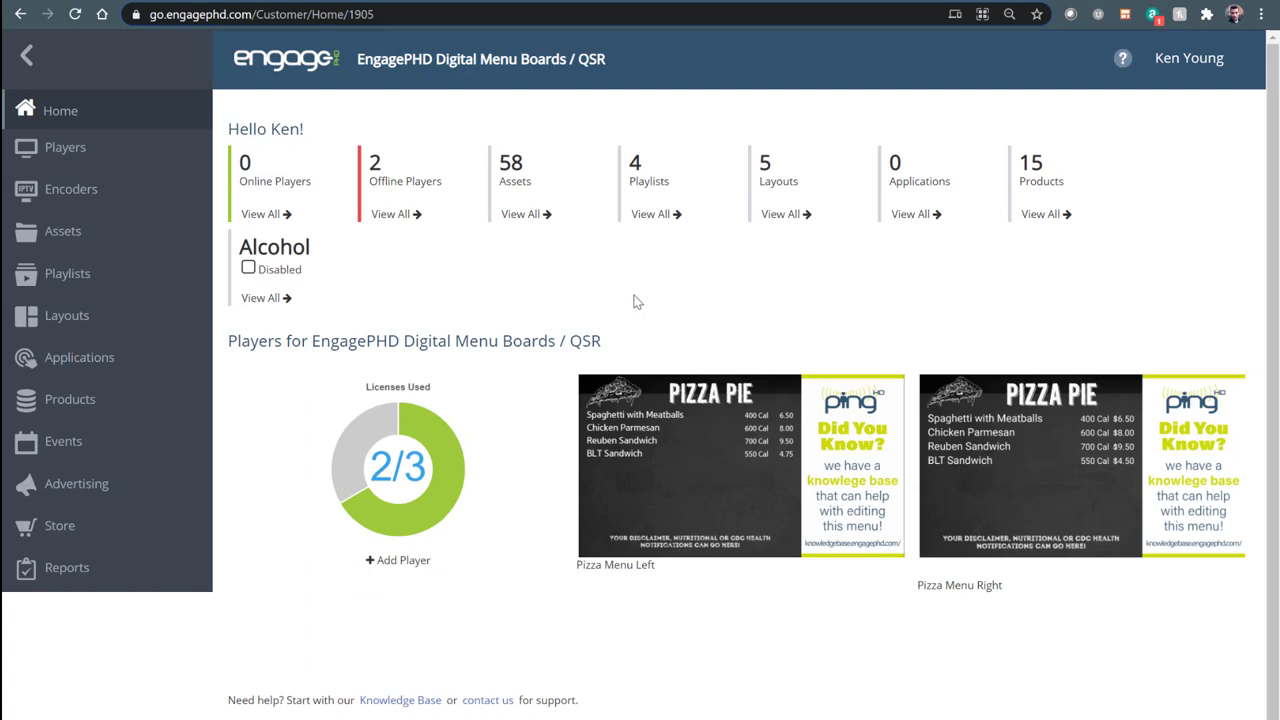
Step: Open the product catalogue and start creating a new product
click(65, 402)
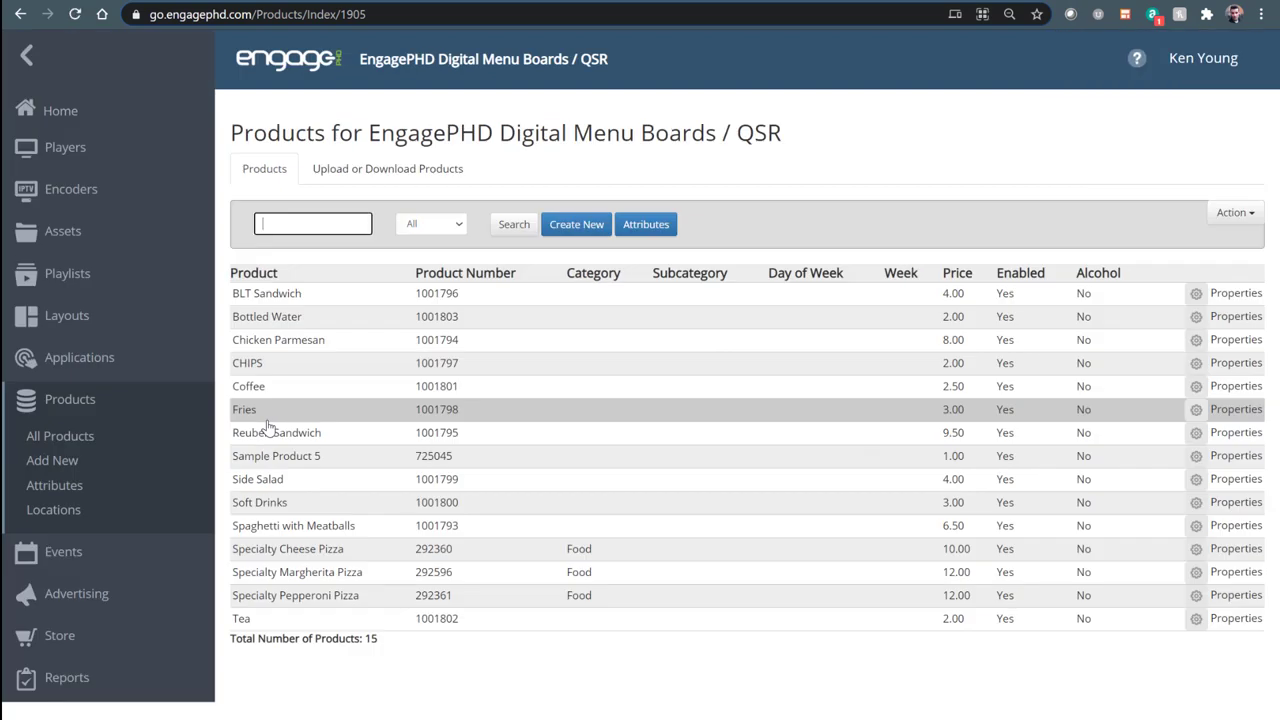
click(655, 180)
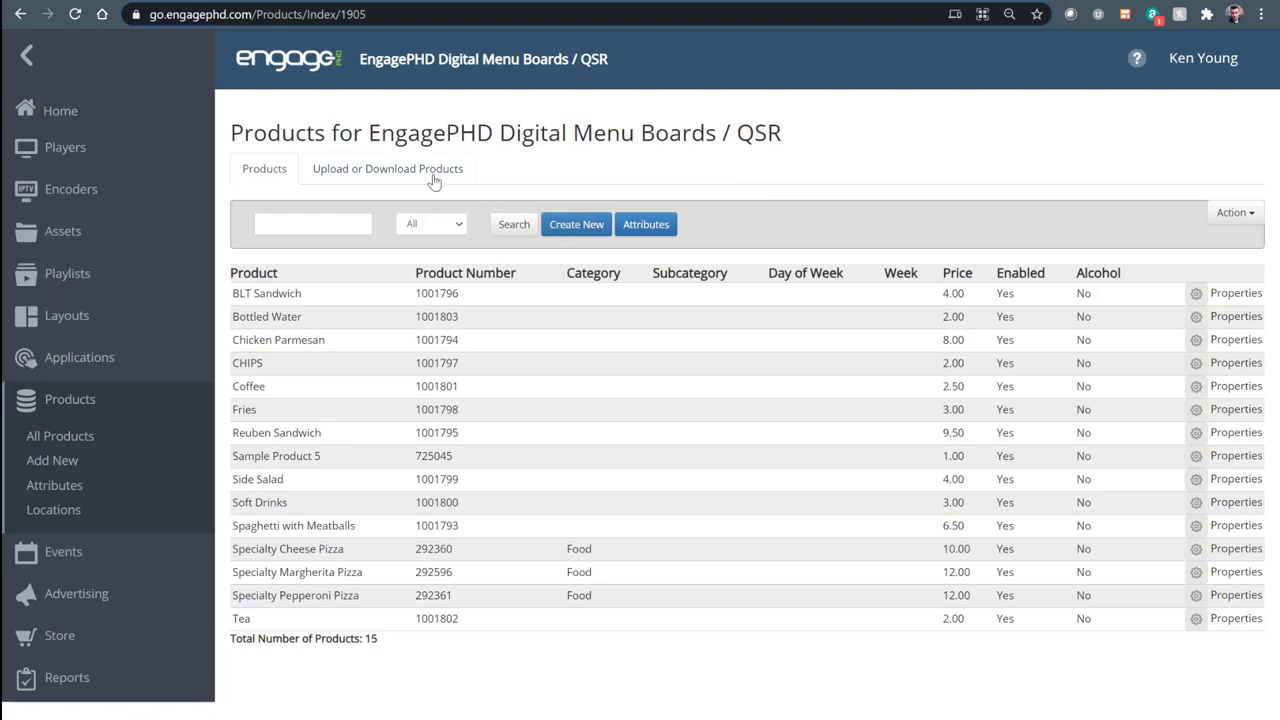
click(577, 226)
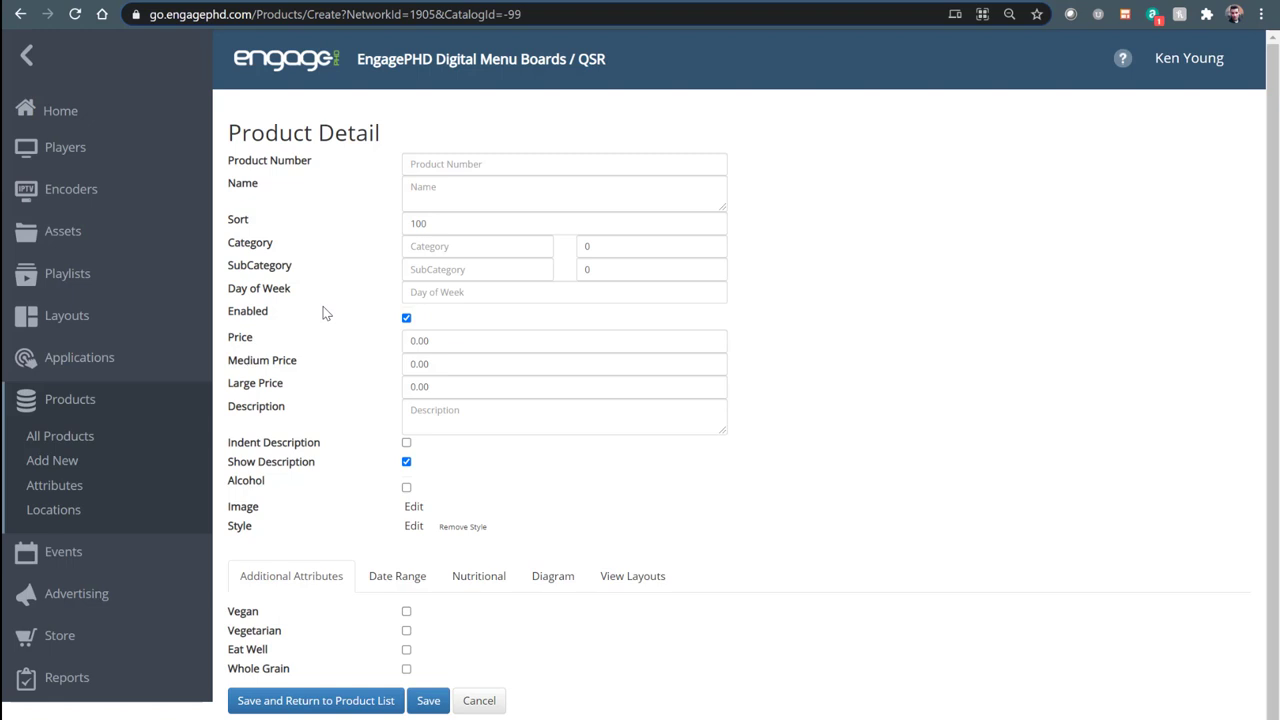
Step: View the Biker (Grill) Landscape w/ Playlist layout in the designer, and return to the new product form
click(73, 322)
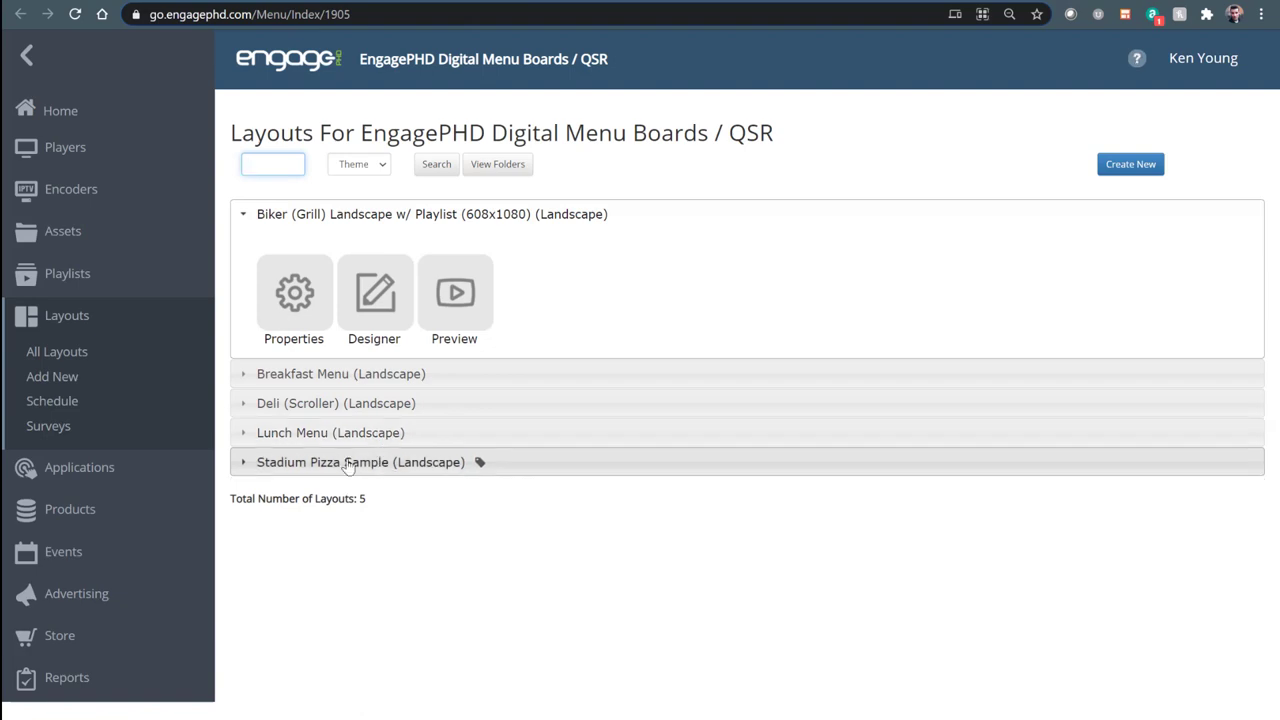
click(362, 330)
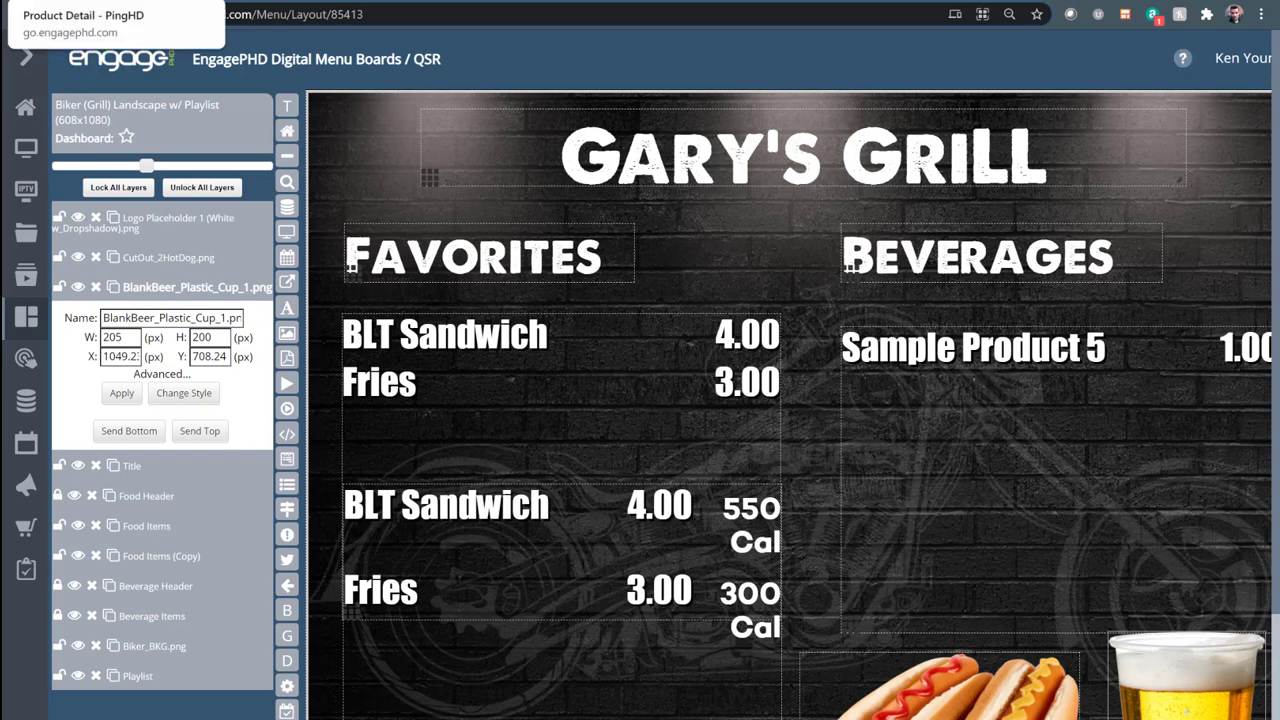
click(80, 2)
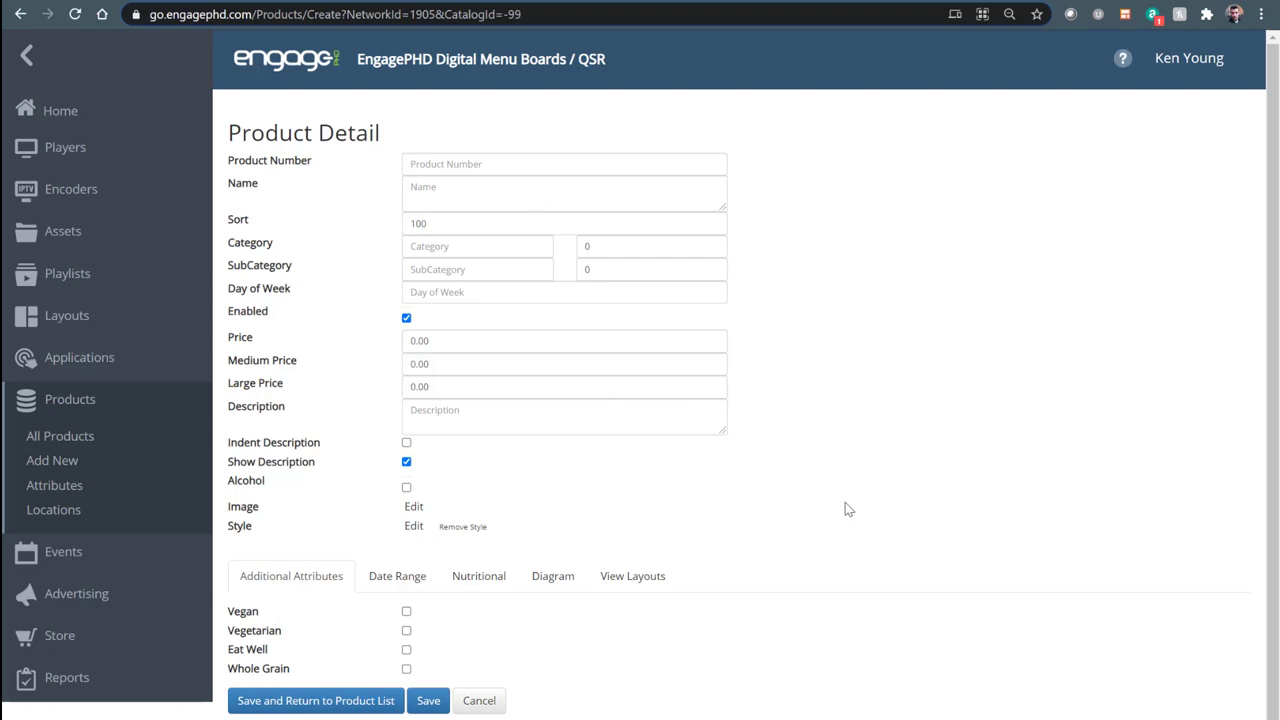
Step: Name the new product "Sample Product", leaving its product number blank
click(648, 166)
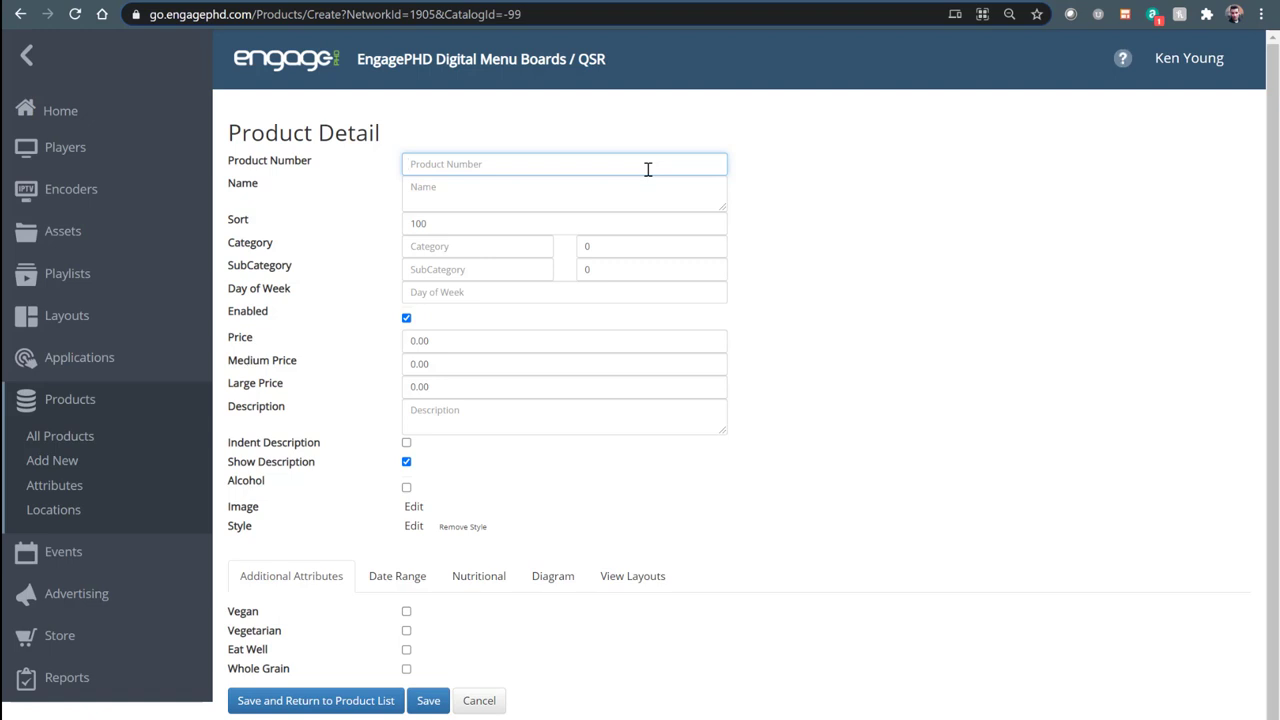
click(752, 232)
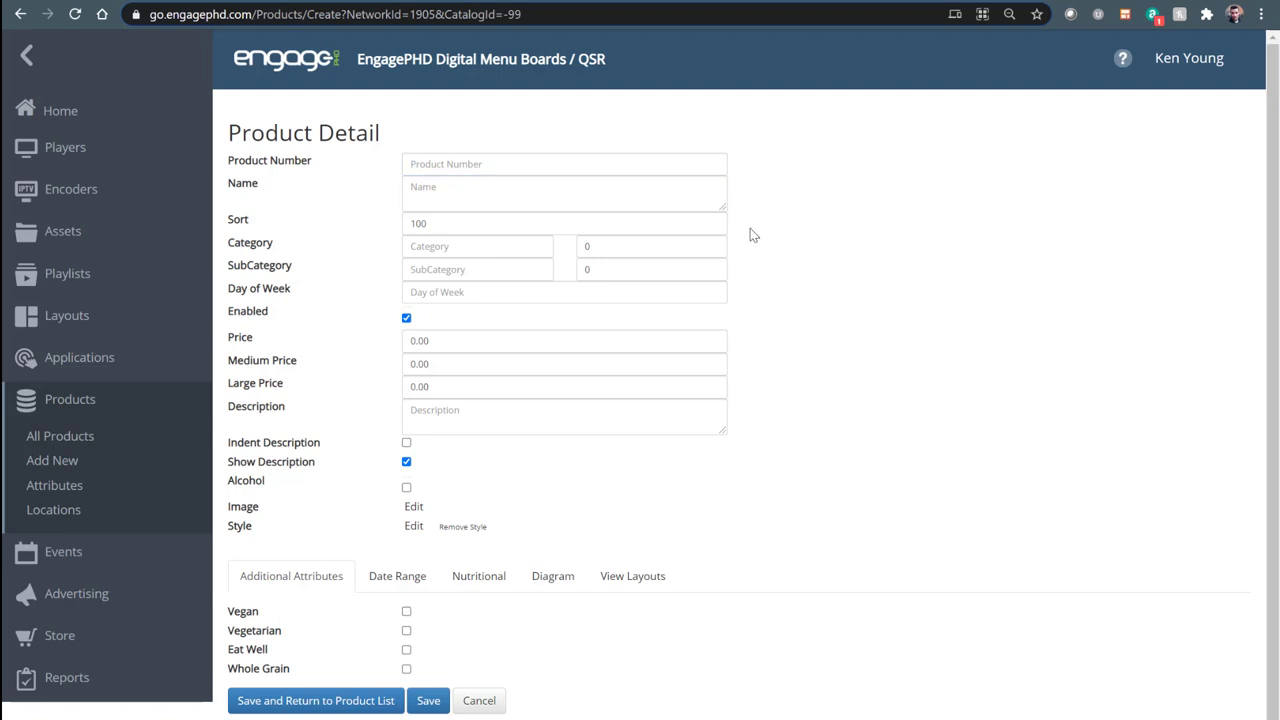
click(662, 194)
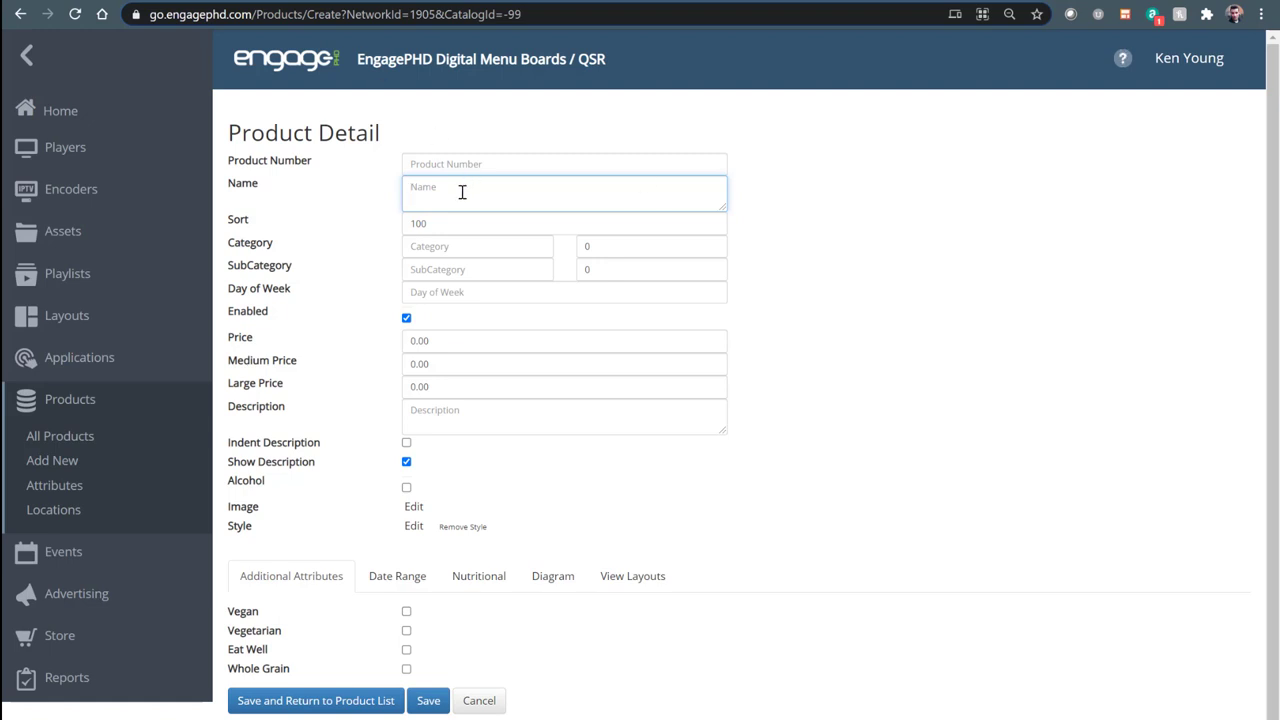
text(Sample Product)
click(765, 235)
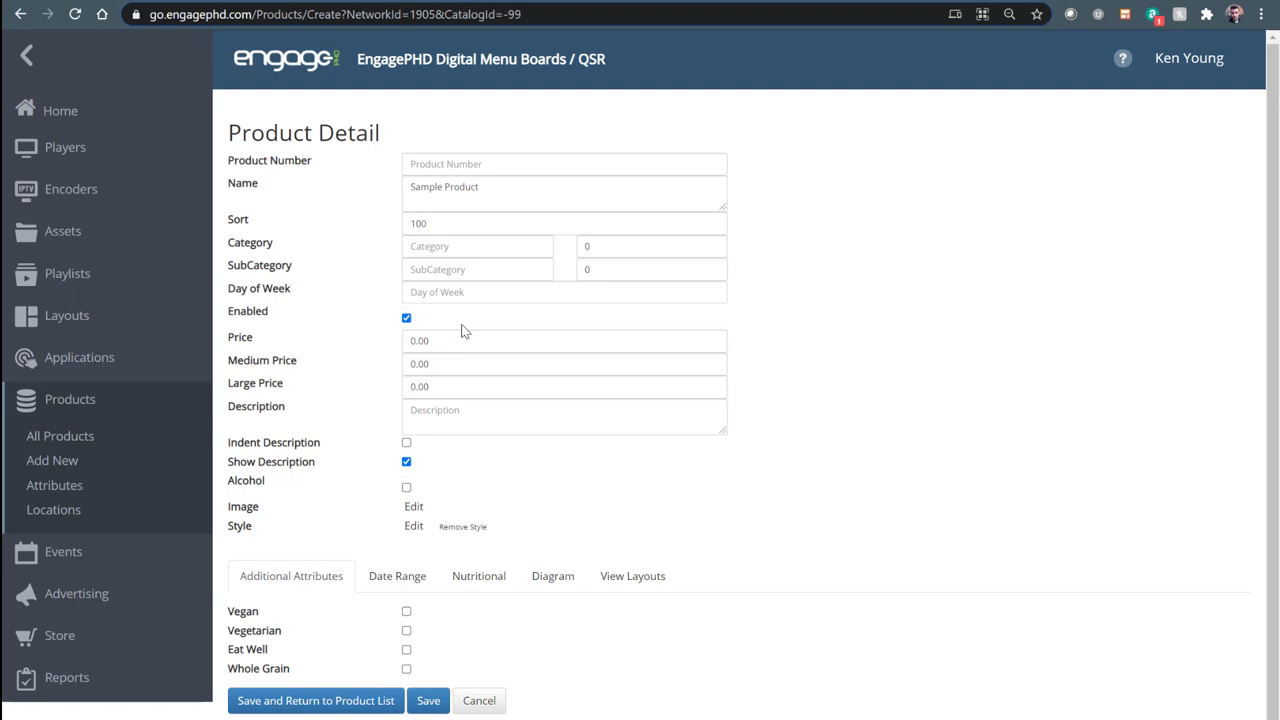
Step: Toggle the product's Enabled option off and back on, and set its price to 5.00
click(408, 320)
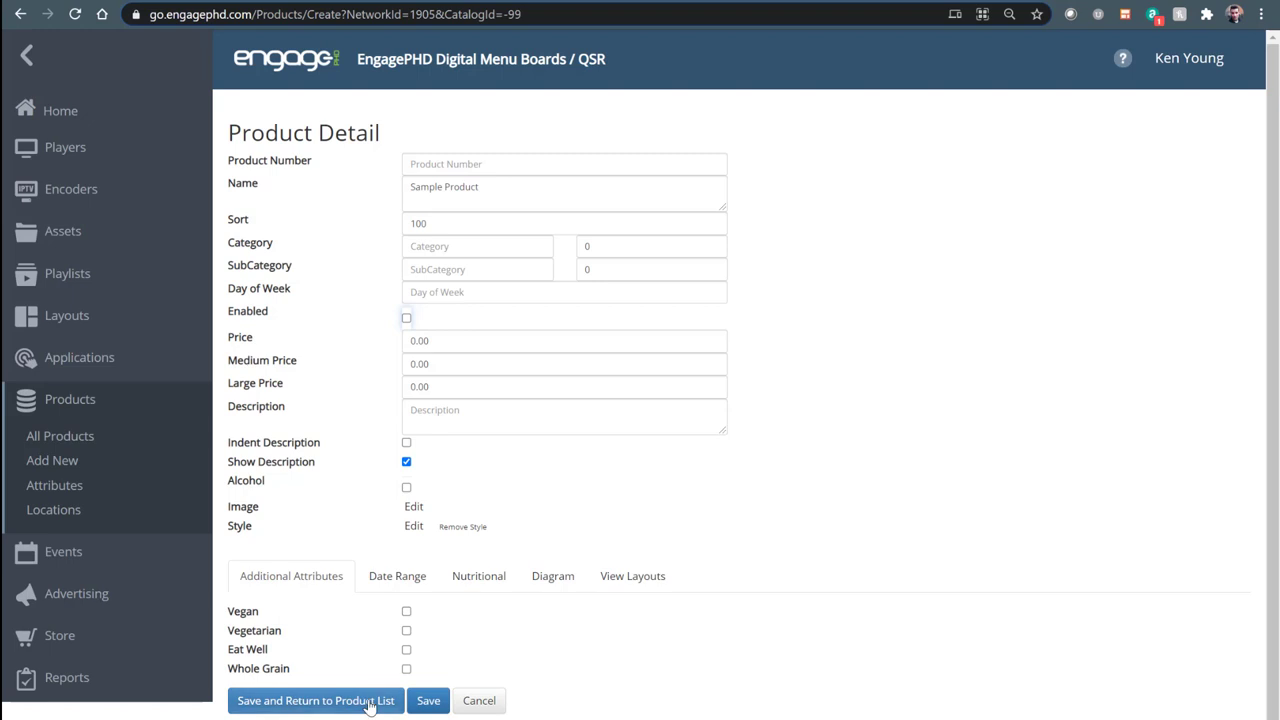
click(408, 320)
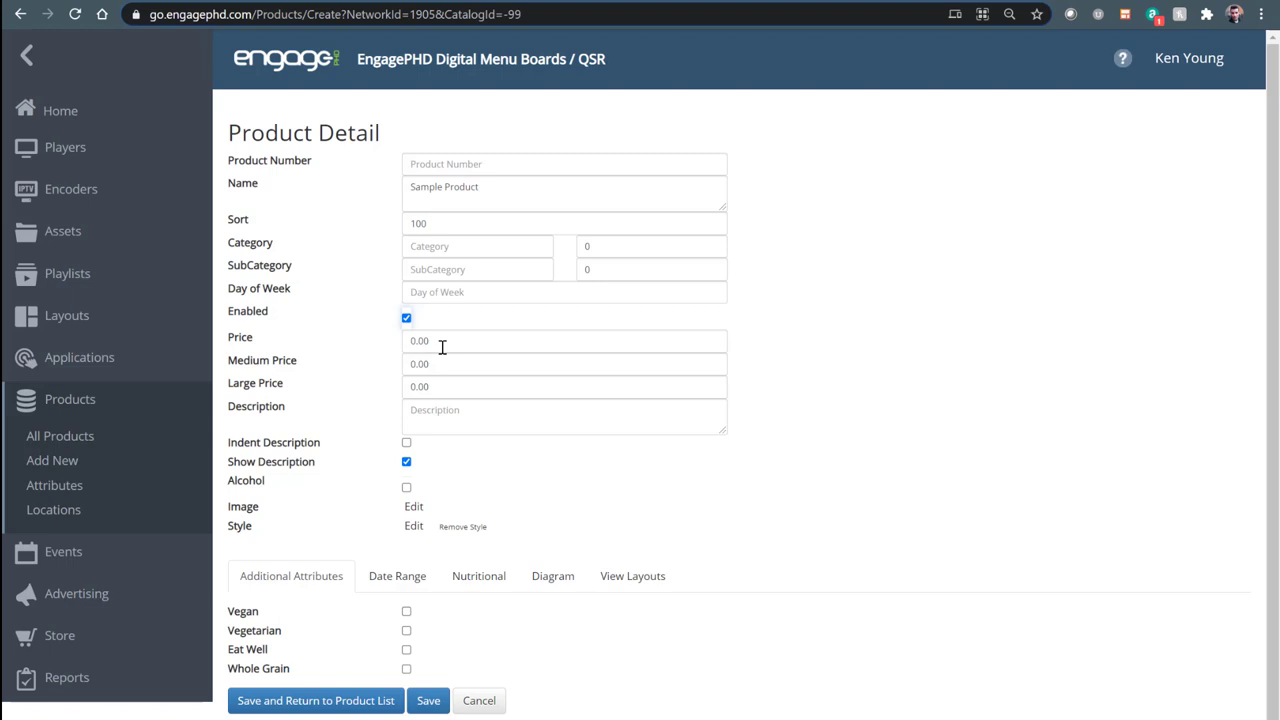
drag(418, 343, 410, 343)
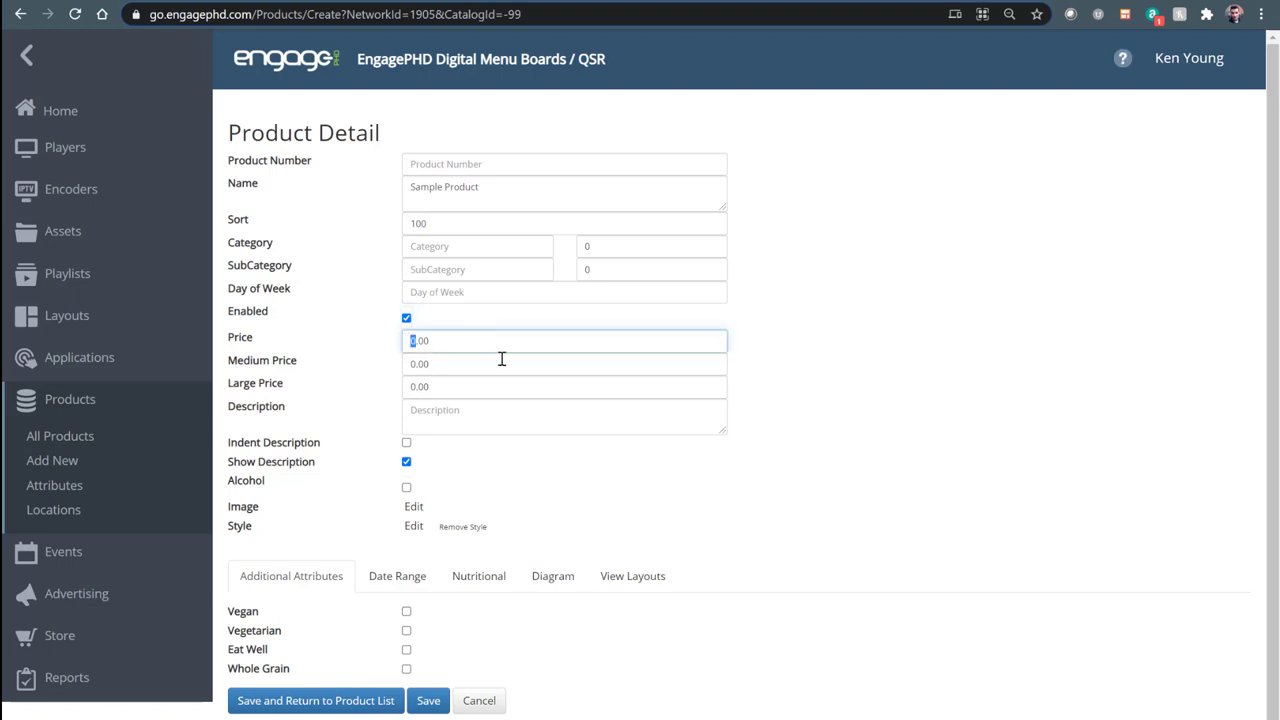
text(5)
click(512, 425)
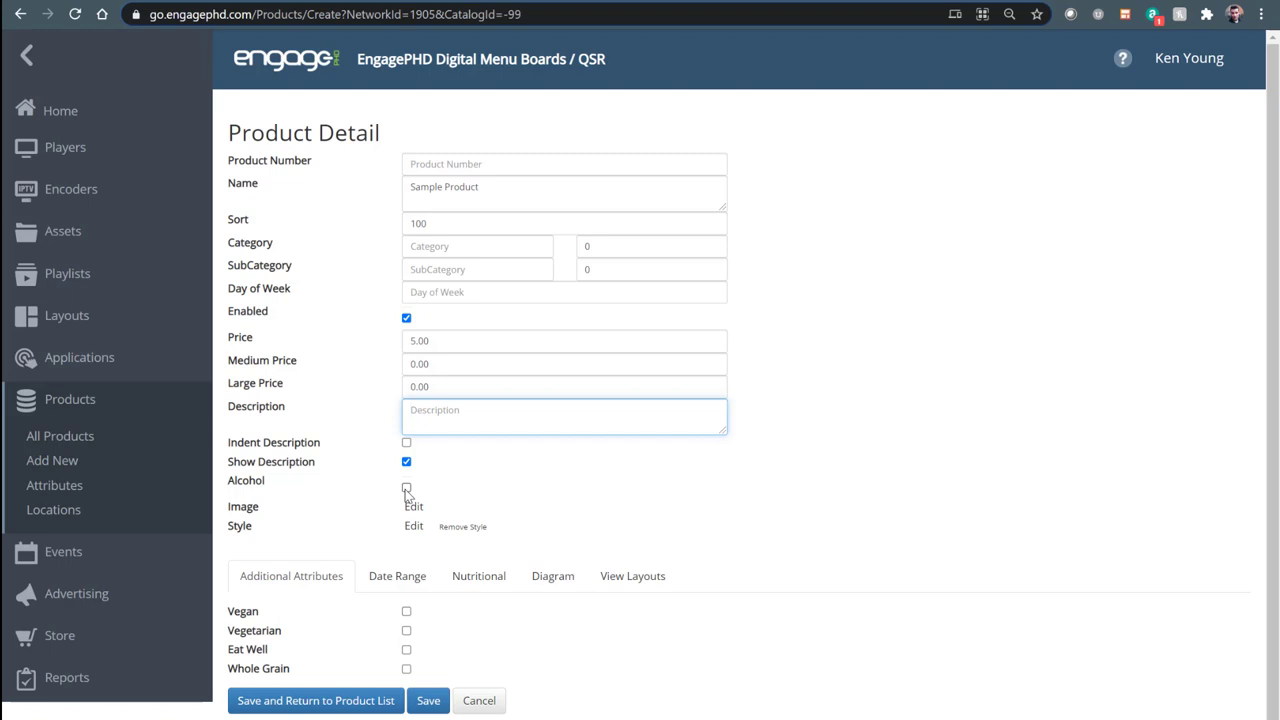
Step: Open the account's home dashboard separately to look at it, keeping the unsaved product form open
click(40, 112)
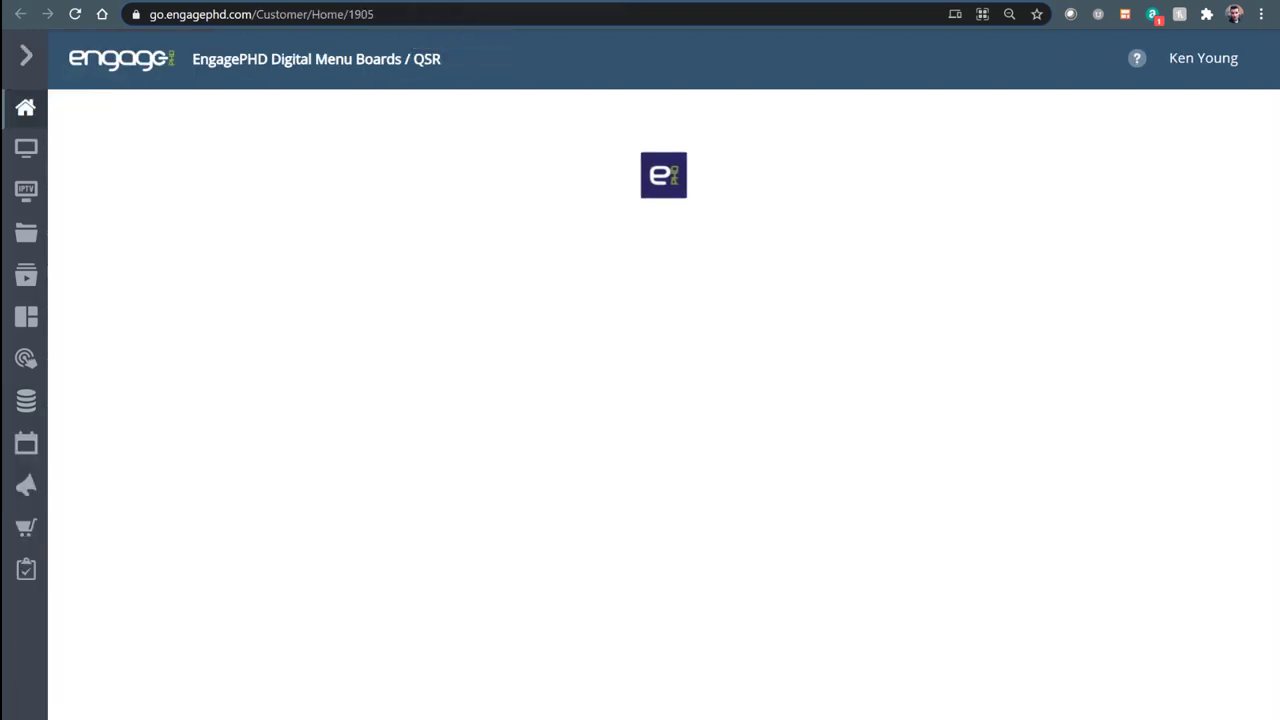
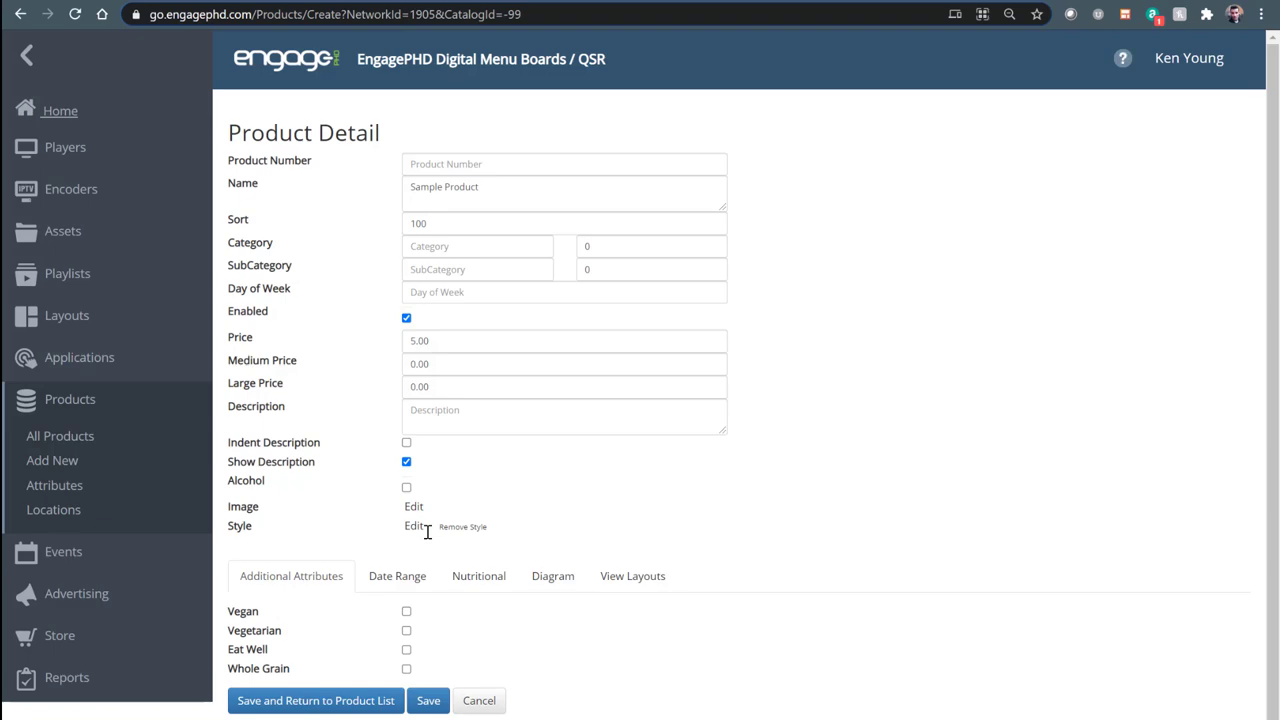
click(66, 316)
Step: Examine the Vegan product attribute and its available type options, and leave it without changing anything
scroll(334, 574, down, 1)
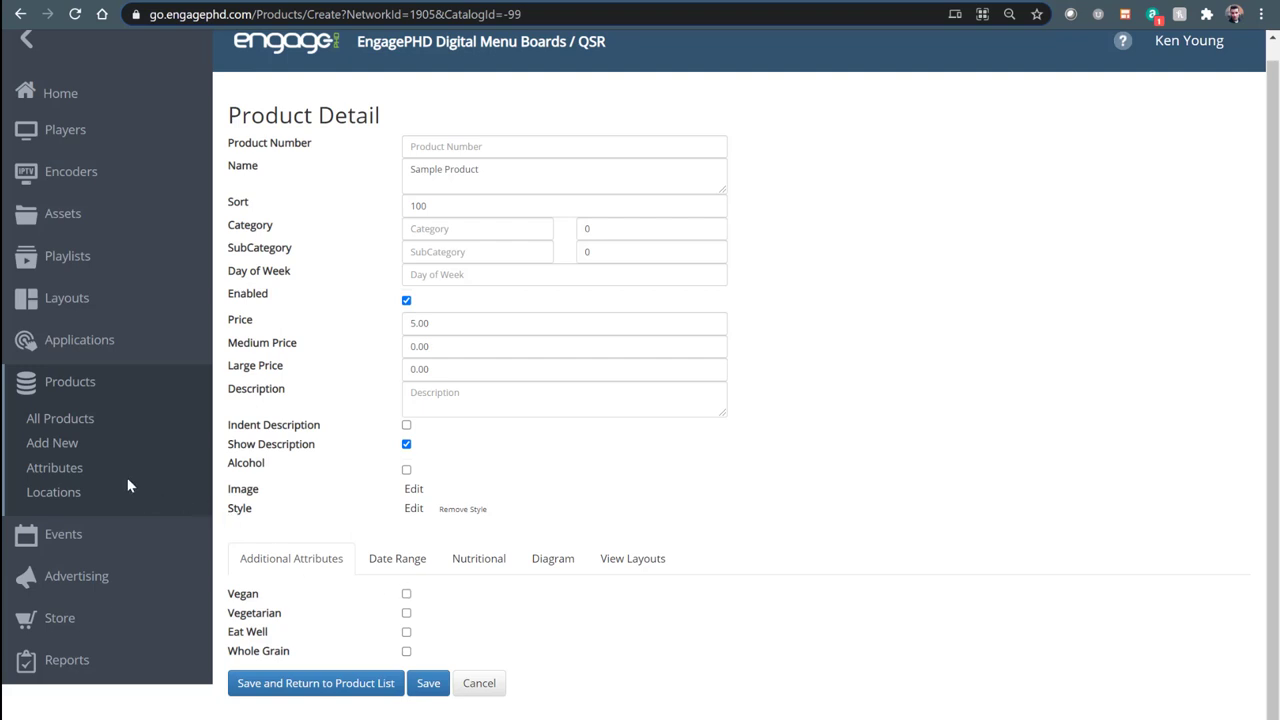
click(54, 467)
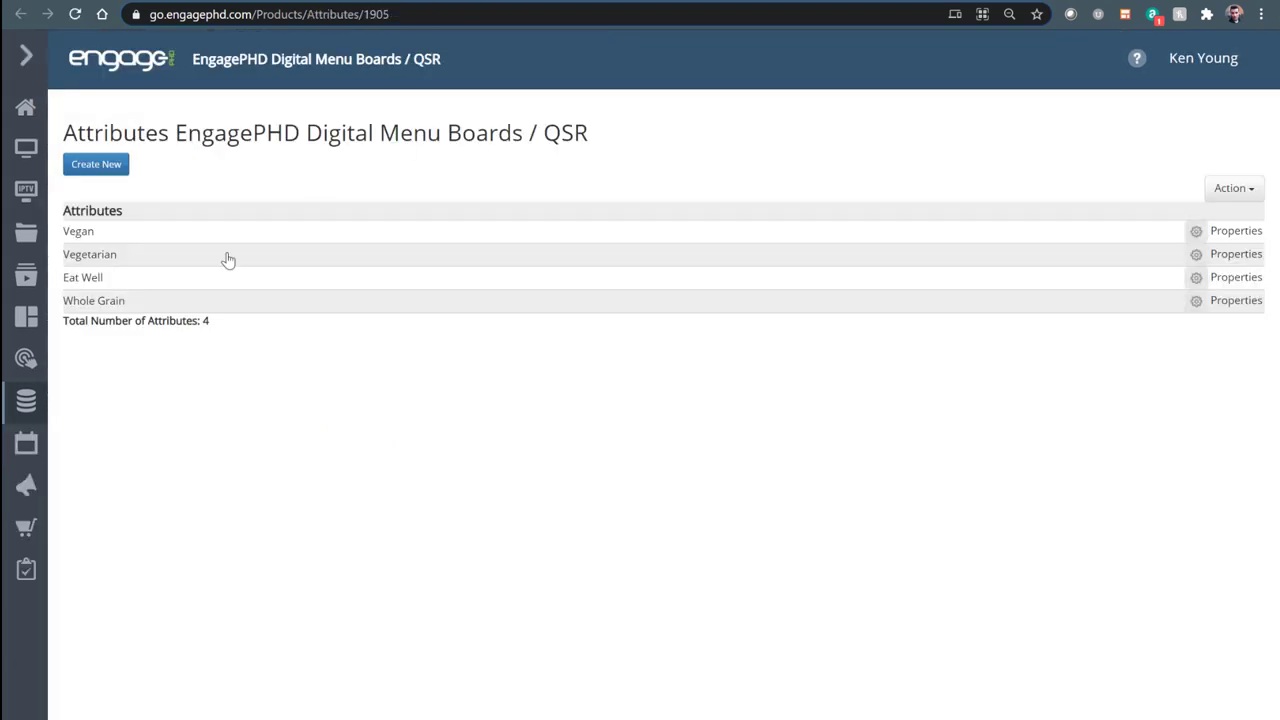
click(145, 241)
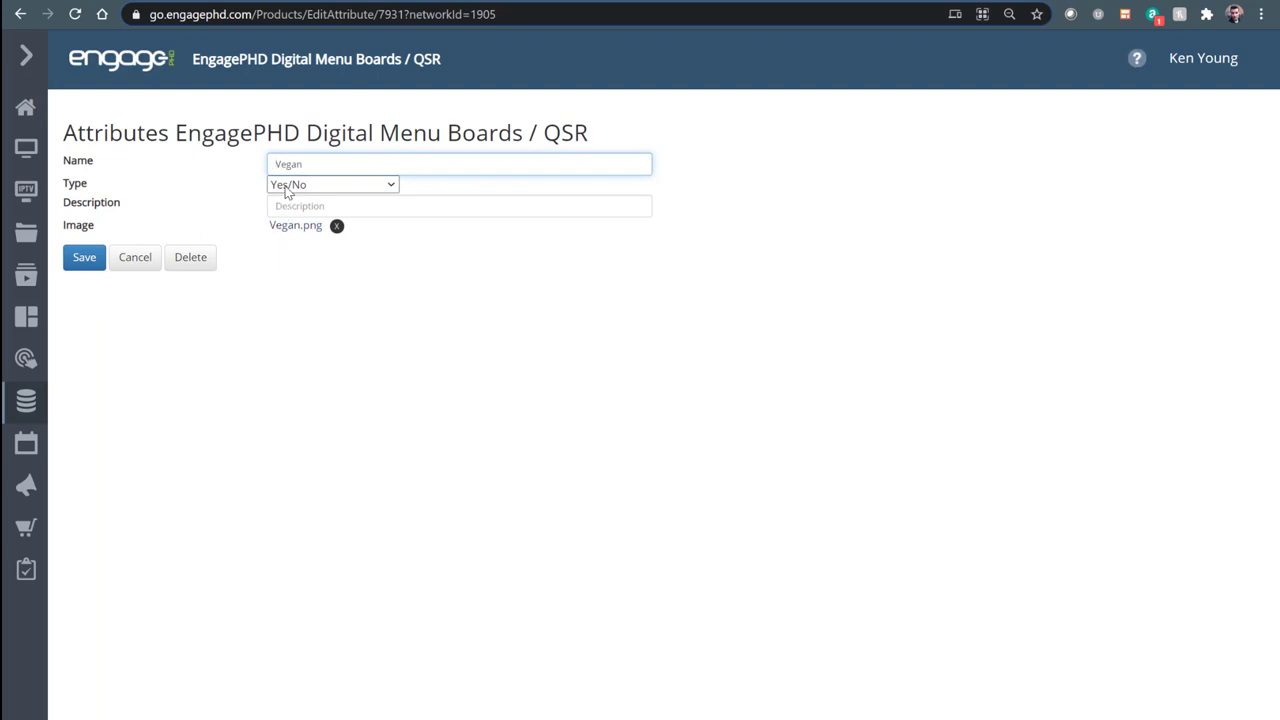
click(286, 186)
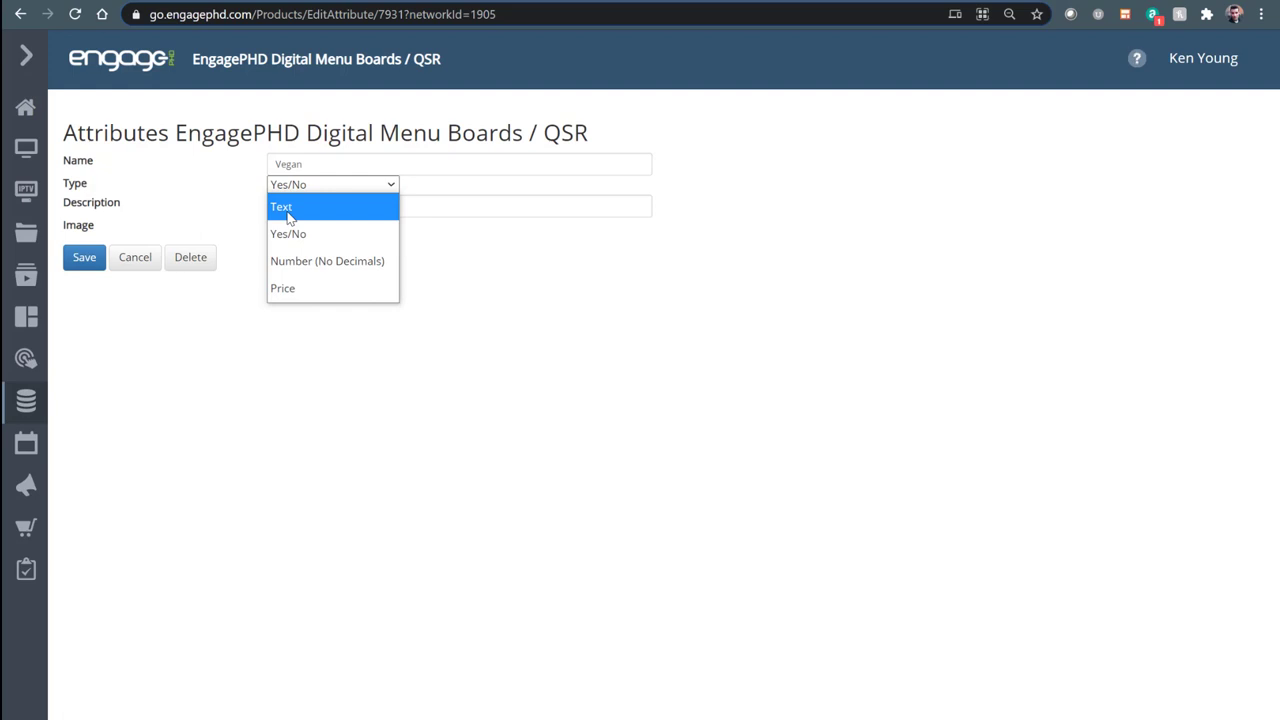
click(371, 107)
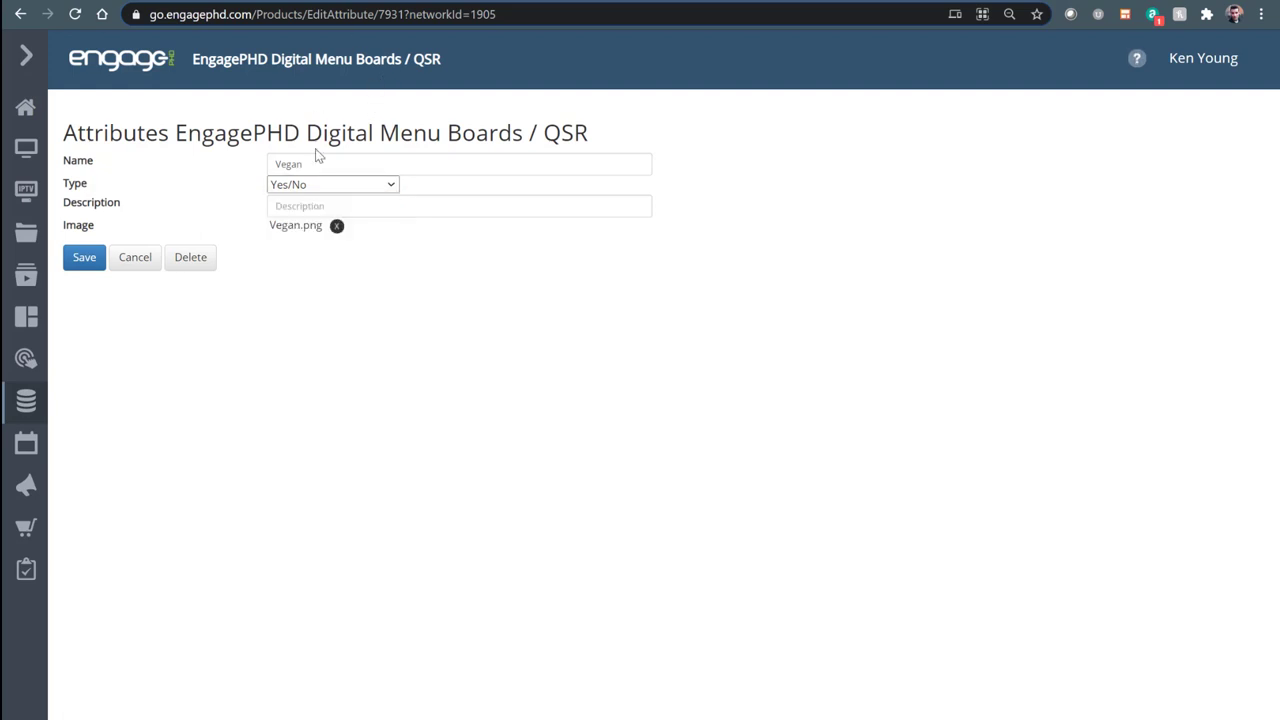
click(351, 188)
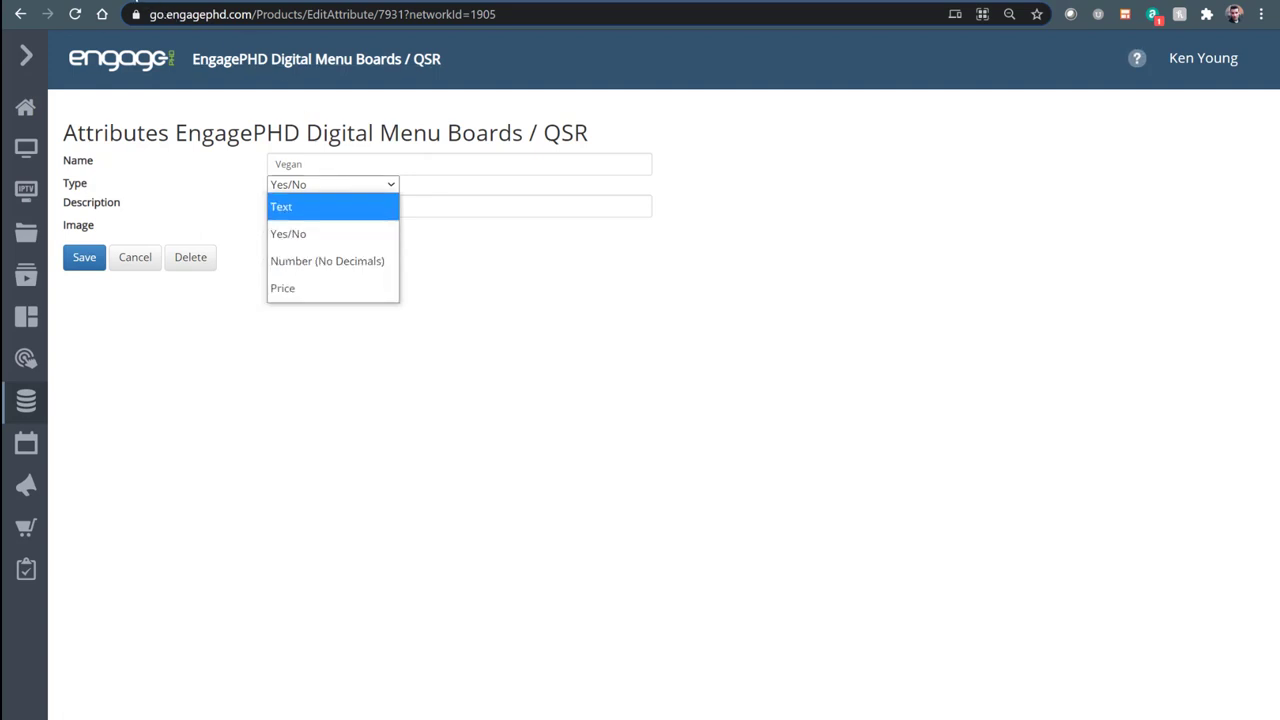
click(122, 382)
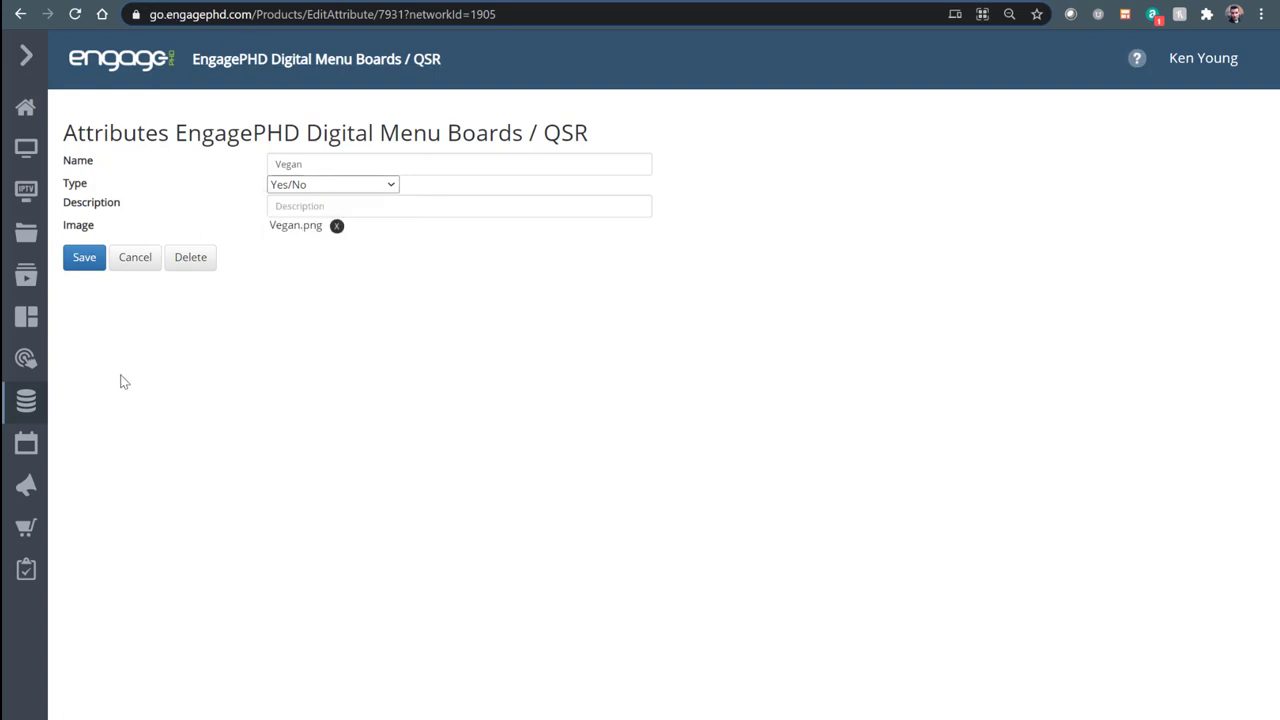
click(134, 256)
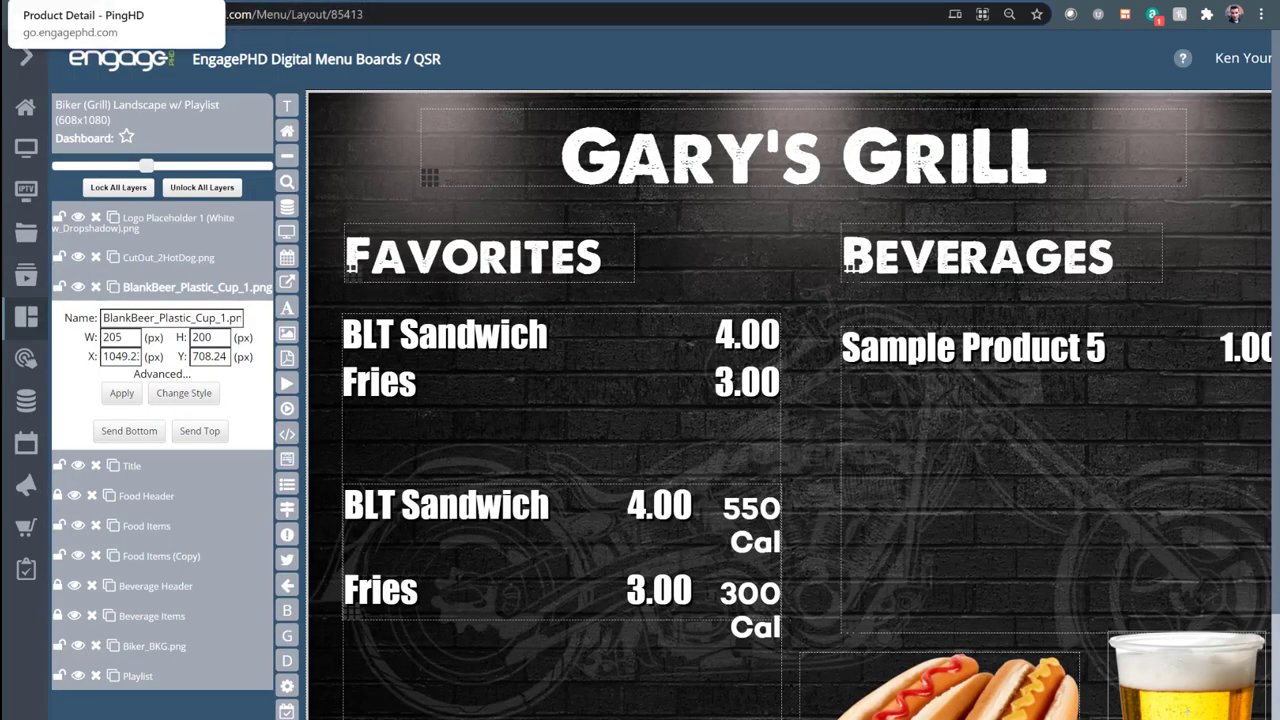
Step: Create and save a new product attribute named "Price 4" with the Text type
click(115, 2)
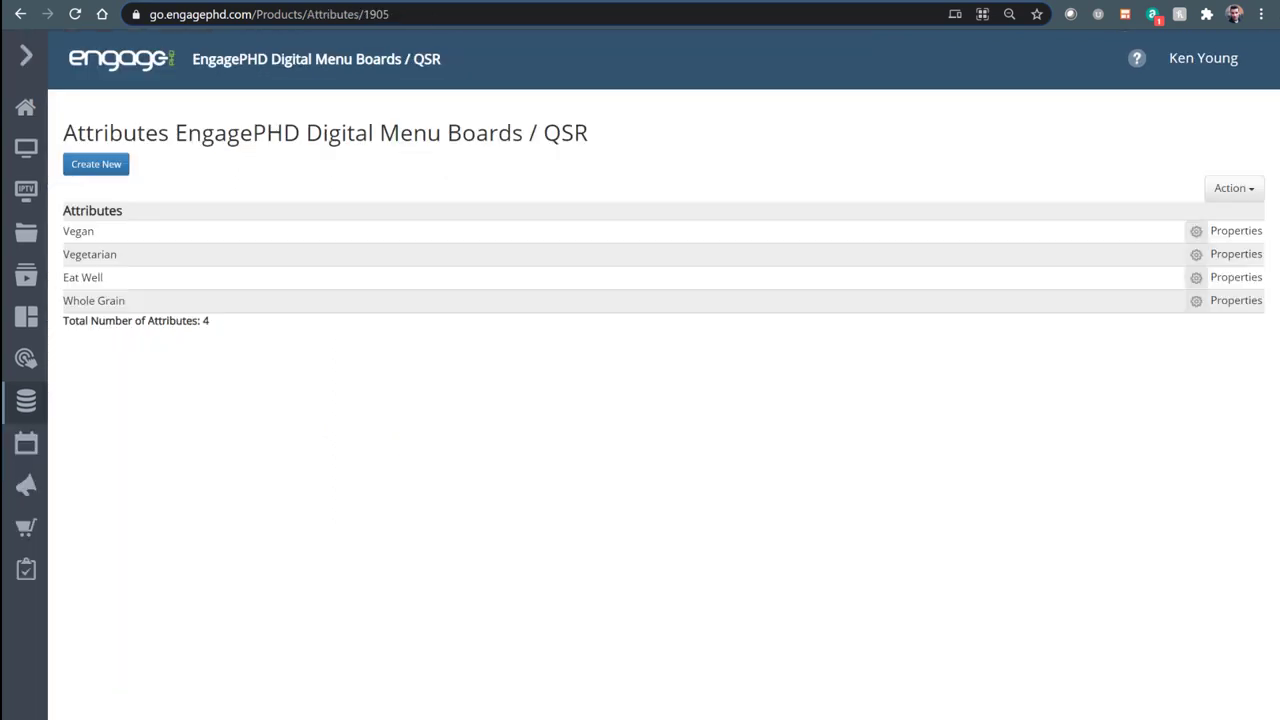
click(92, 163)
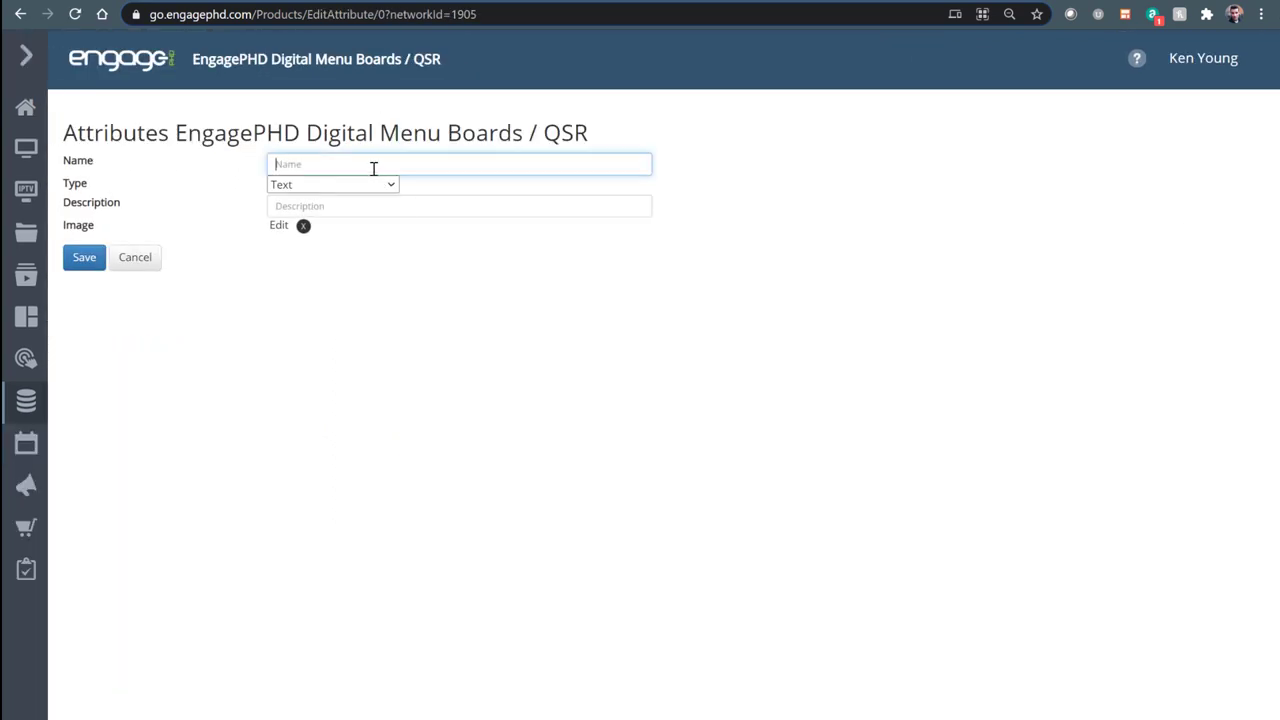
text(Price 4)
click(297, 205)
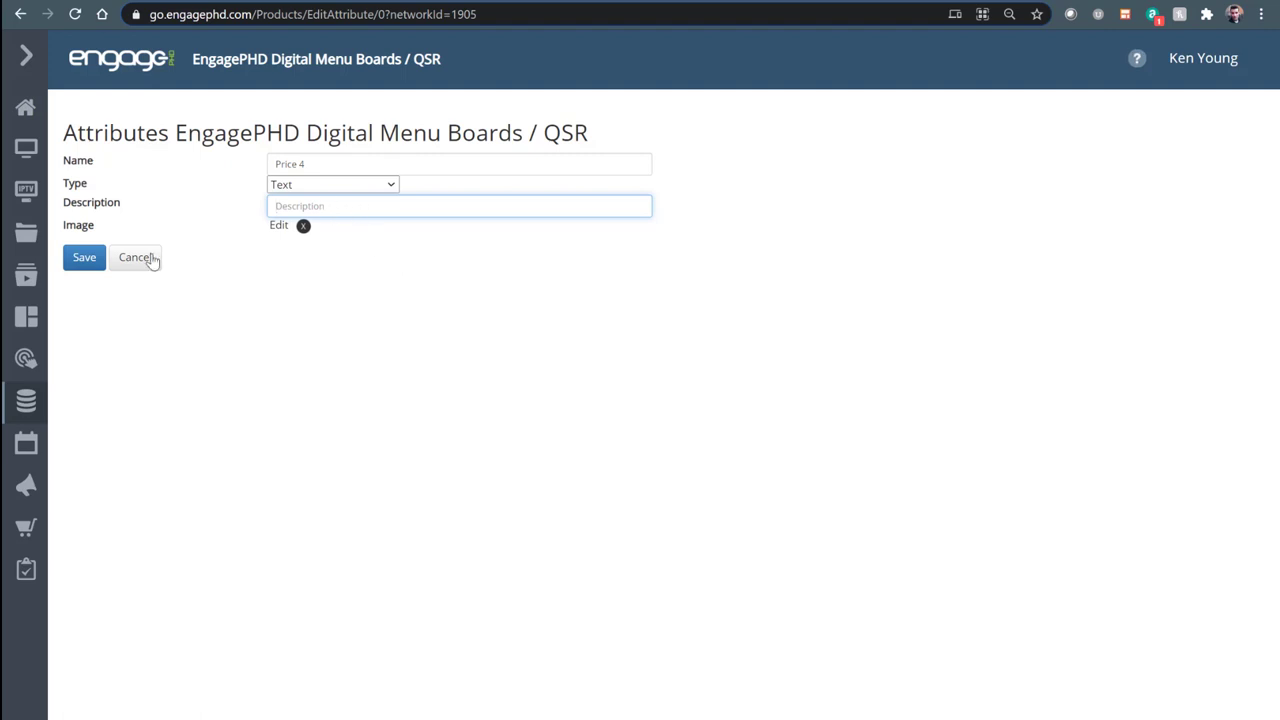
click(90, 258)
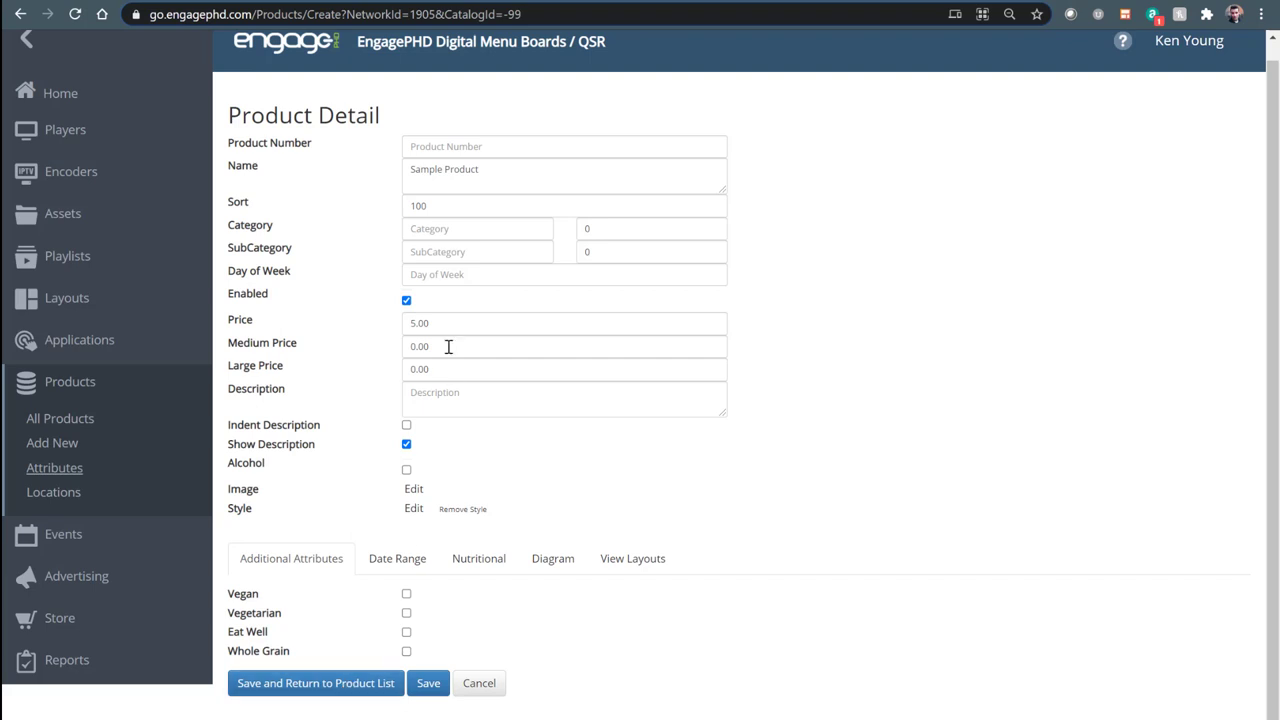
Step: Save the new product and reopen Sample Product from the product list
click(329, 684)
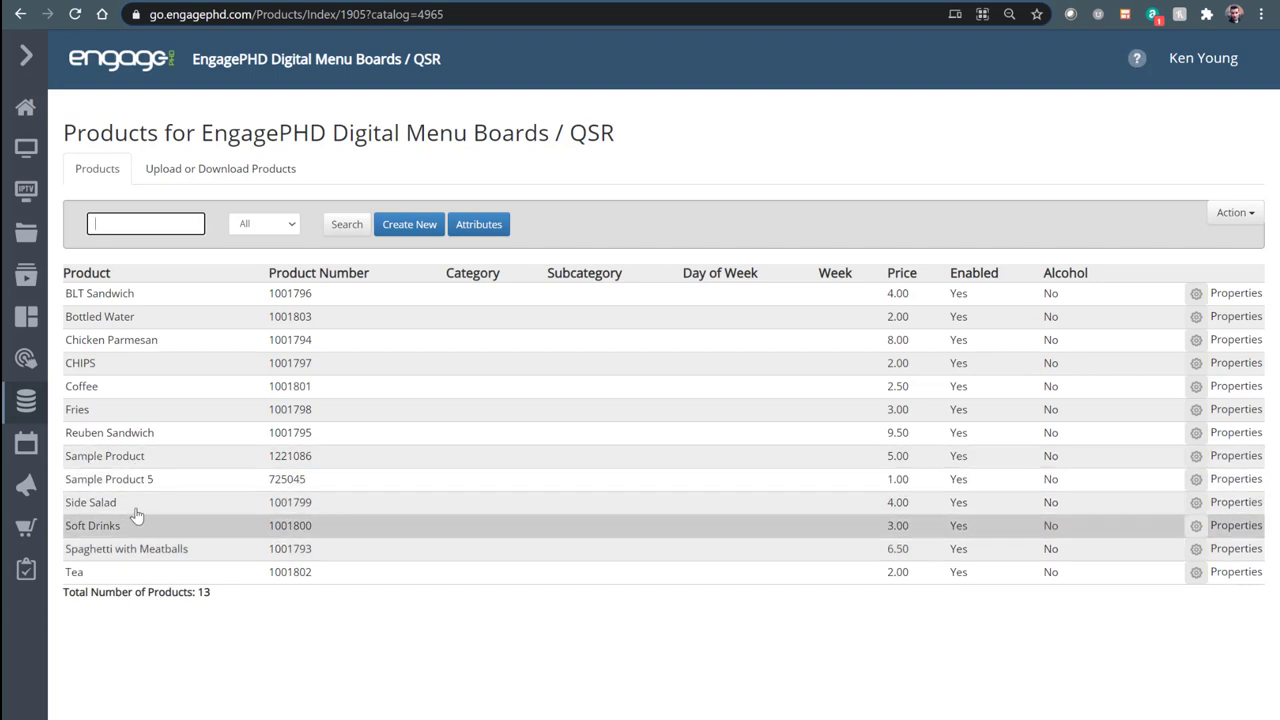
click(118, 457)
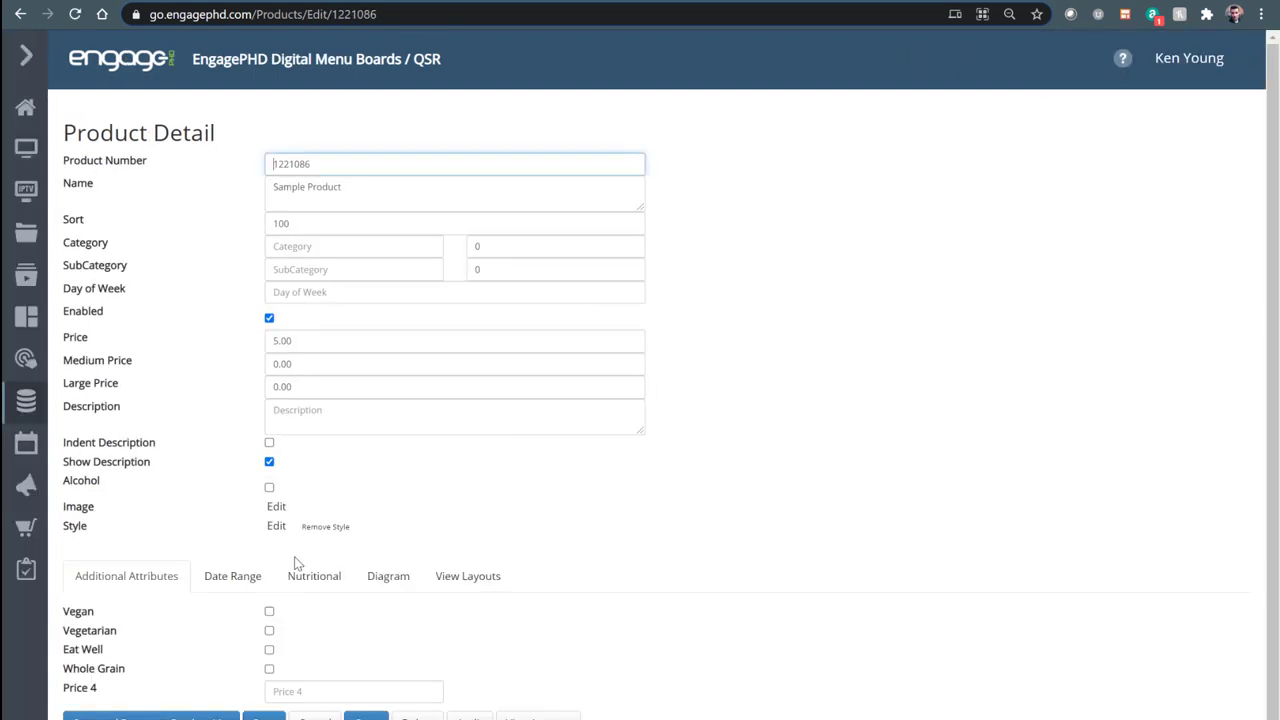
Step: Set Sample Product's additional attribute Price 4 to 6.00
scroll(295, 563, down, 1)
click(278, 648)
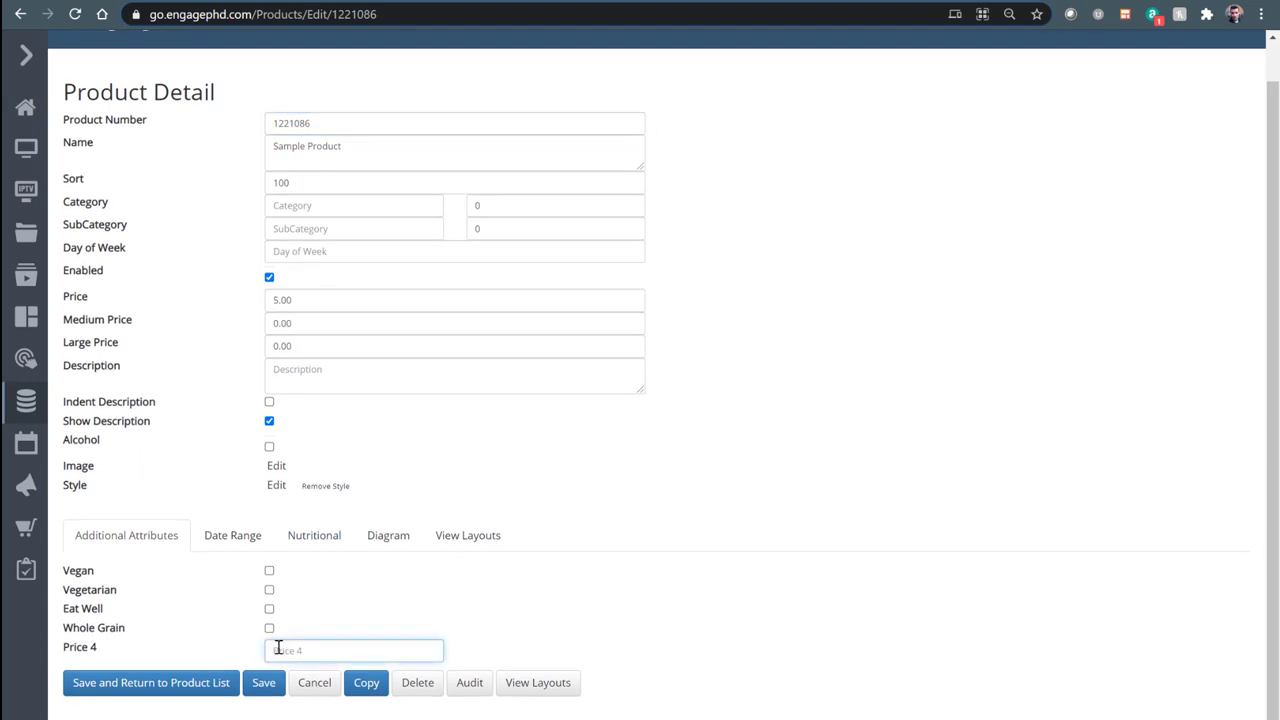
text(5)
text(.00)
click(662, 515)
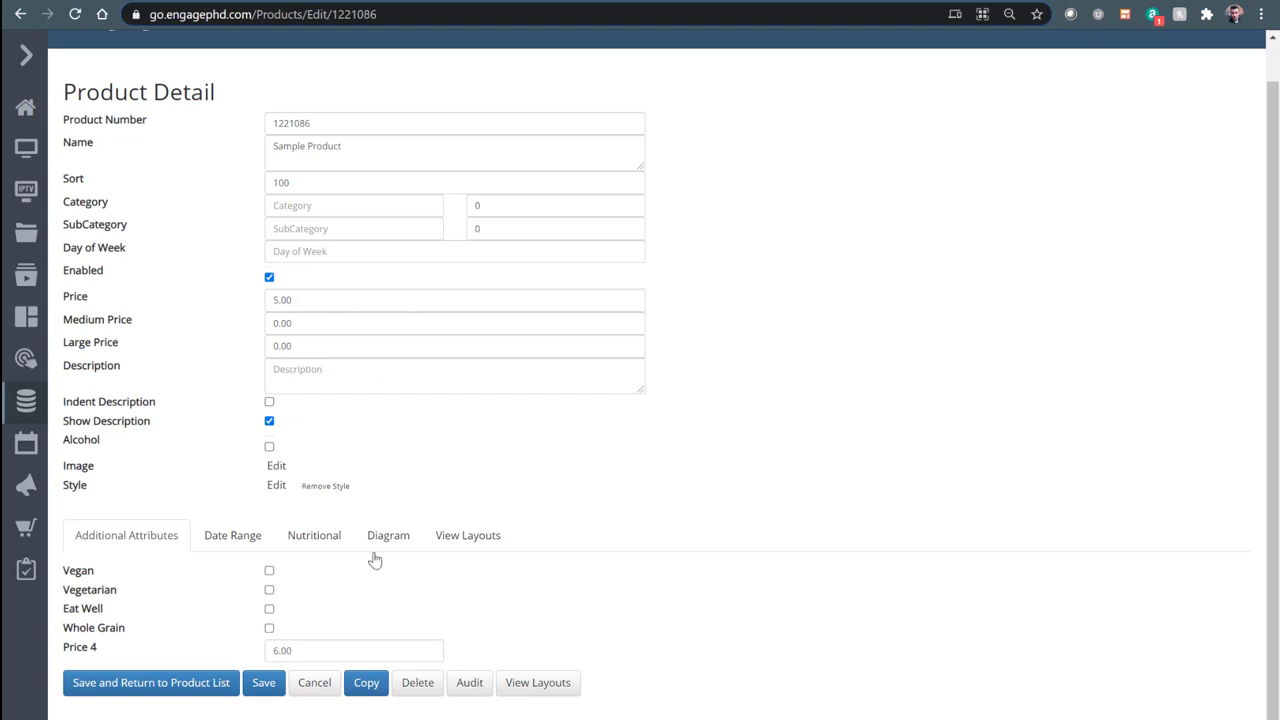
Step: Examine the product's date range fields and the calendar for the first start date, without choosing a date
click(228, 549)
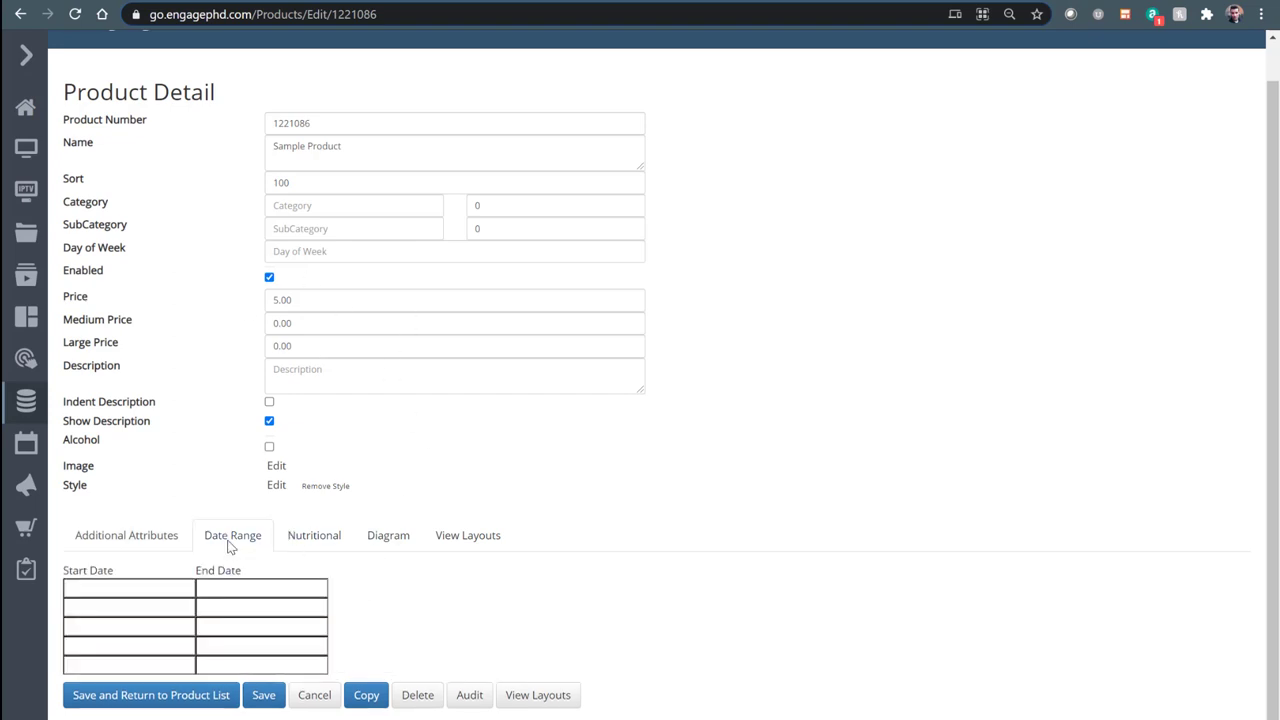
click(154, 590)
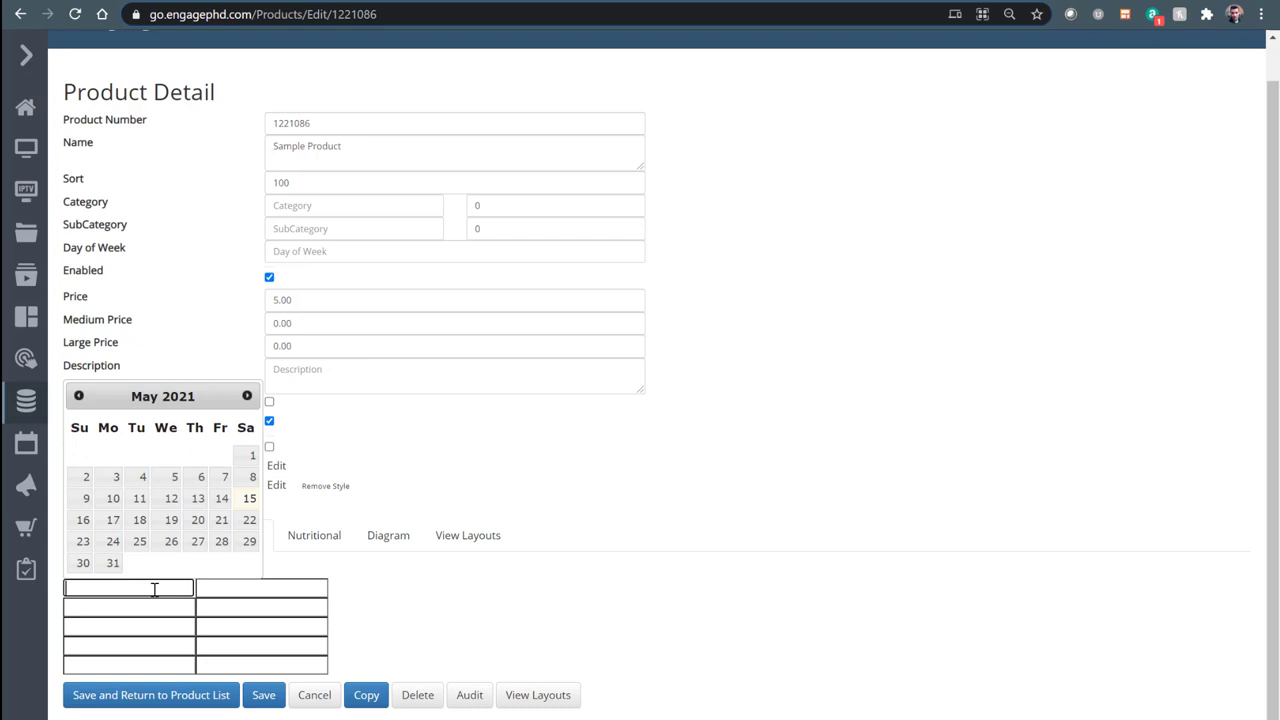
click(437, 497)
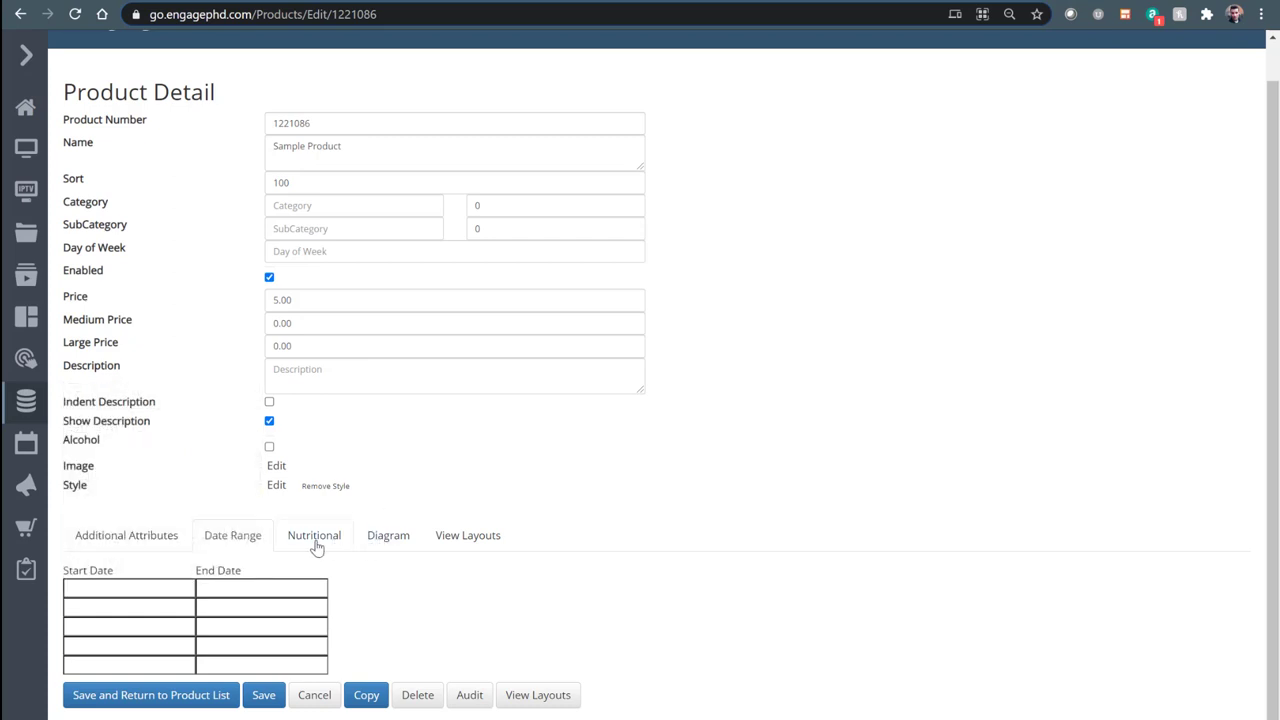
Step: Examine Sample Product's nutritional fields, diagram settings and the list of layouts that use it
click(316, 540)
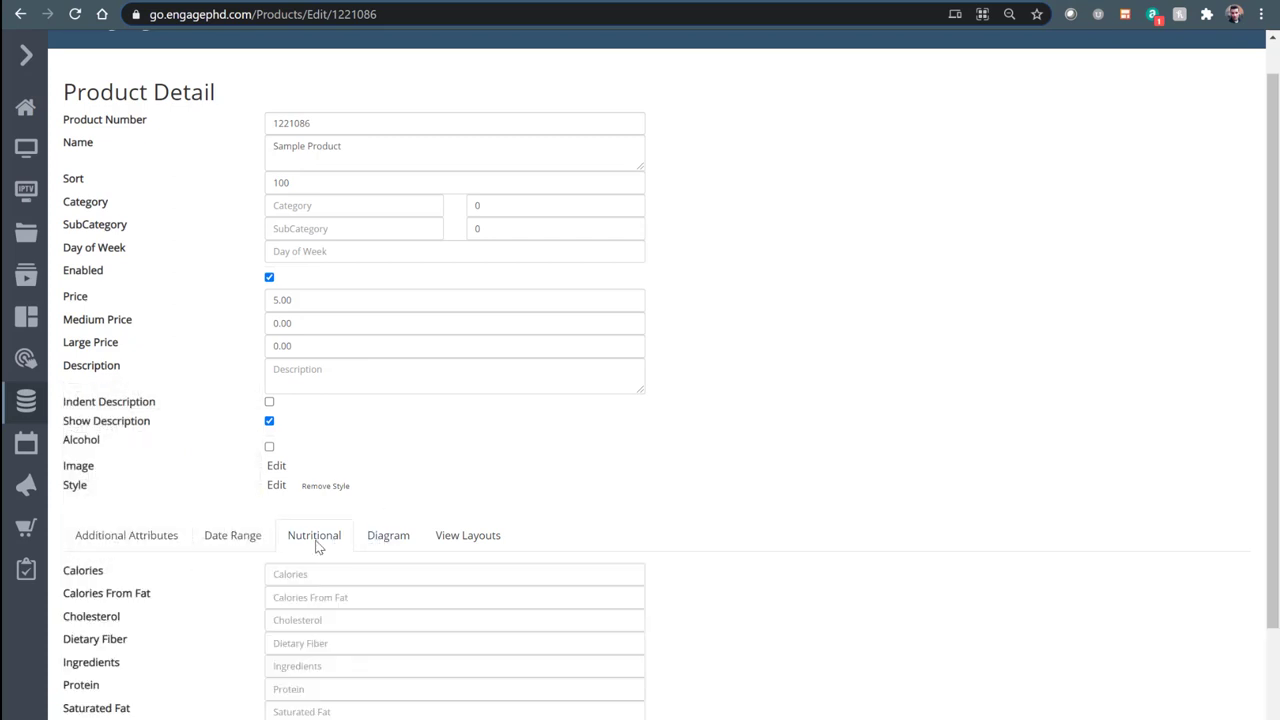
scroll(316, 545, down, 3)
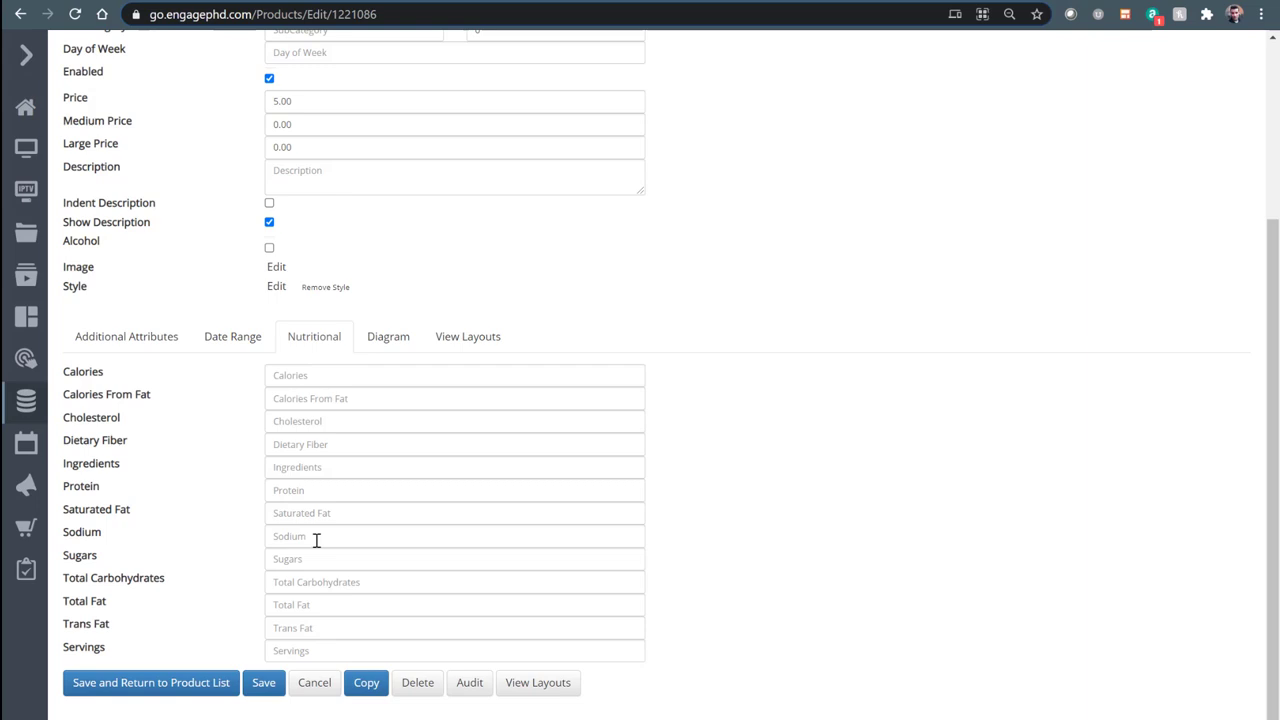
click(377, 342)
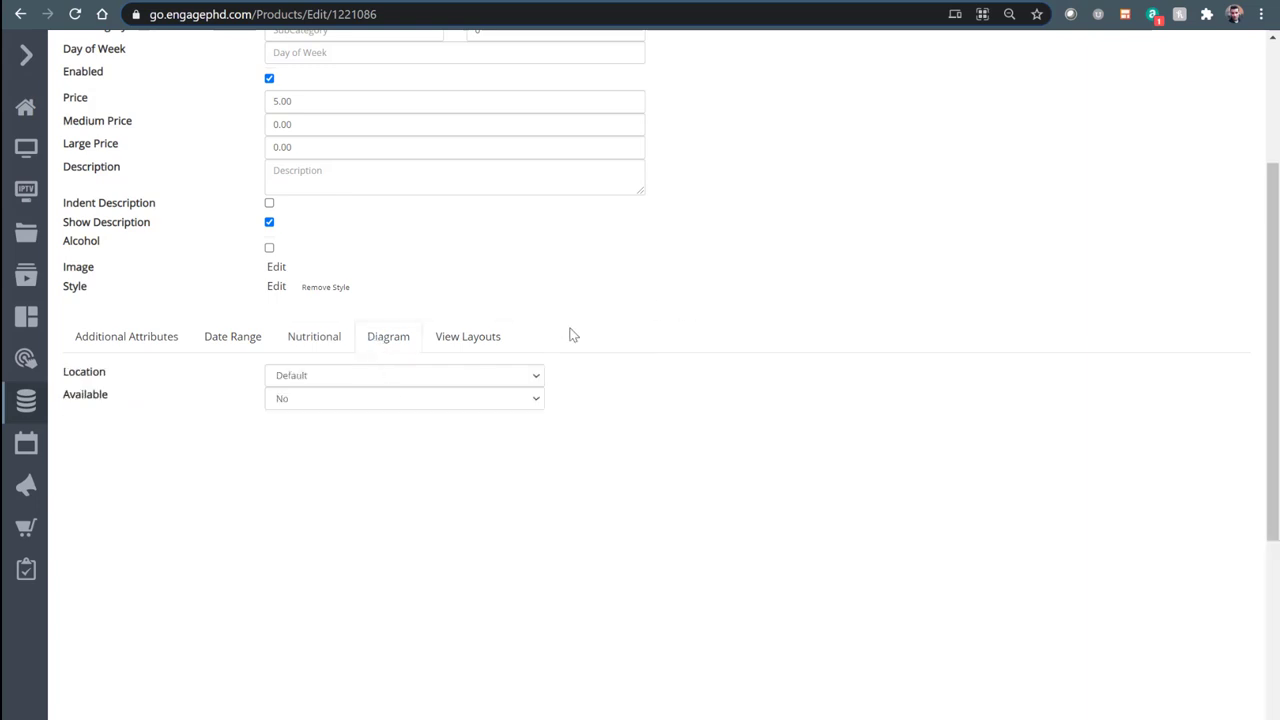
click(488, 340)
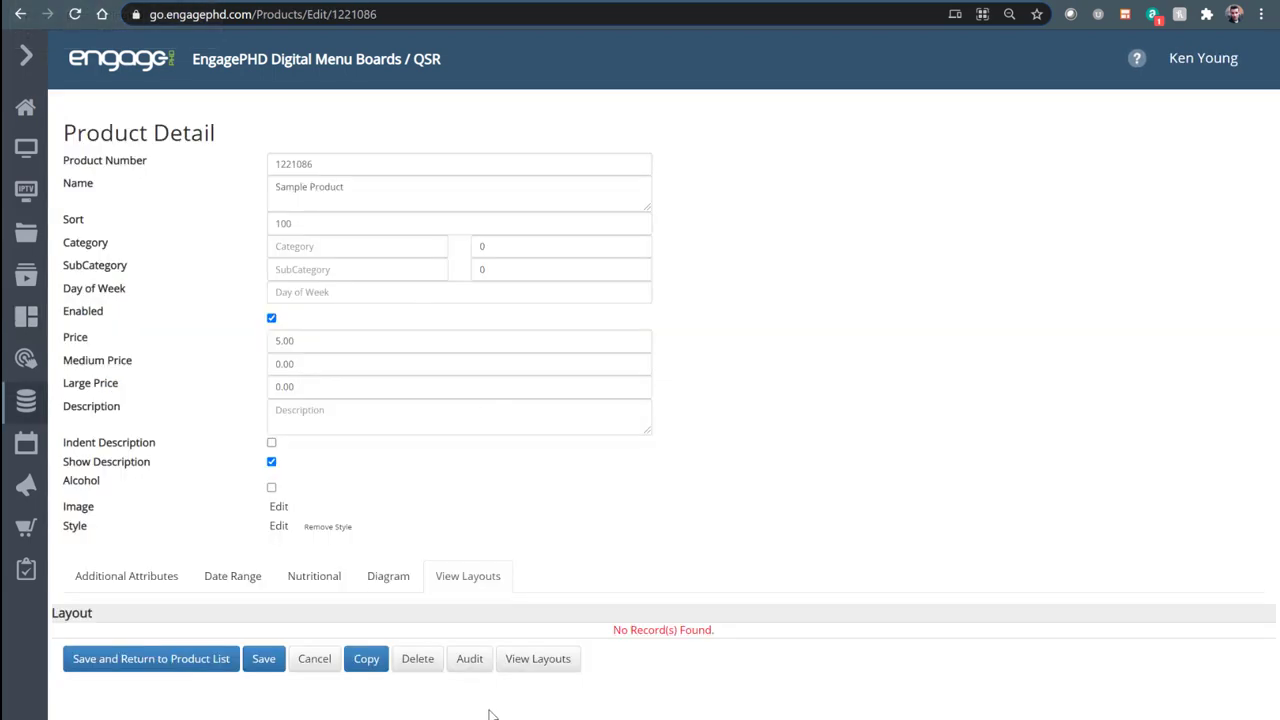
Step: Save Sample Product, returning to the product list, and download the catalogue's products for all locations
click(366, 662)
click(225, 661)
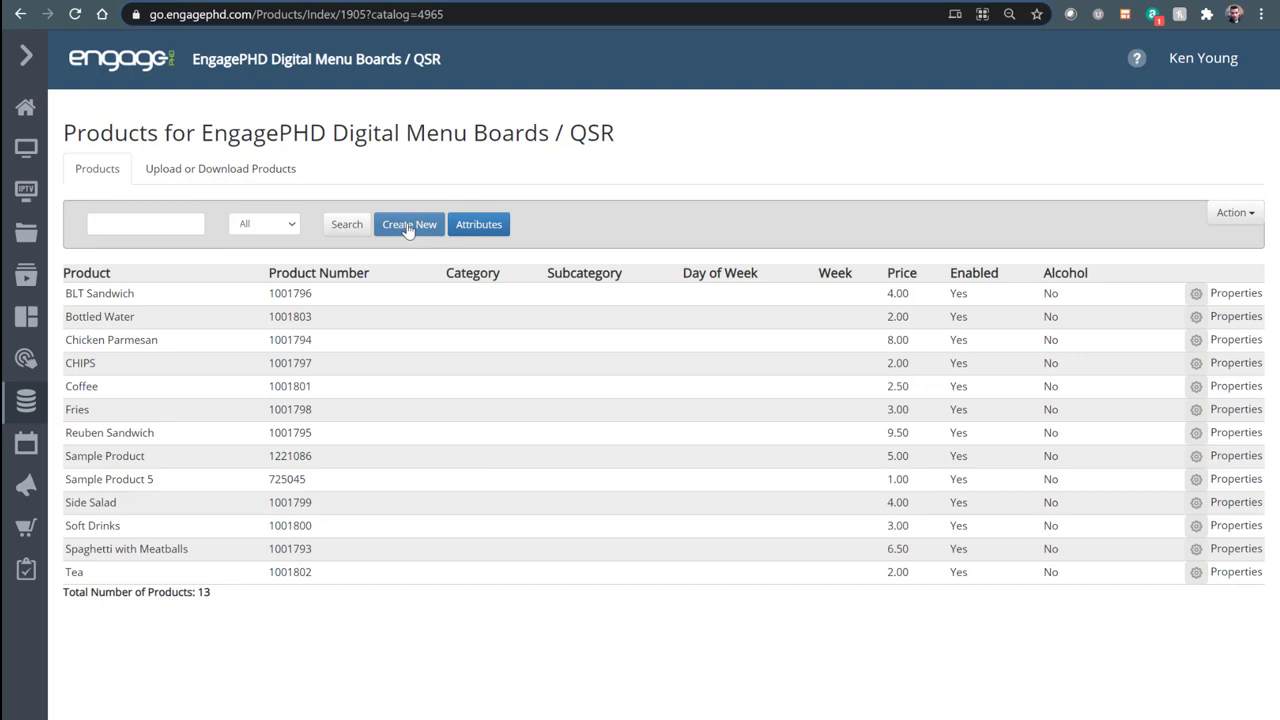
click(274, 170)
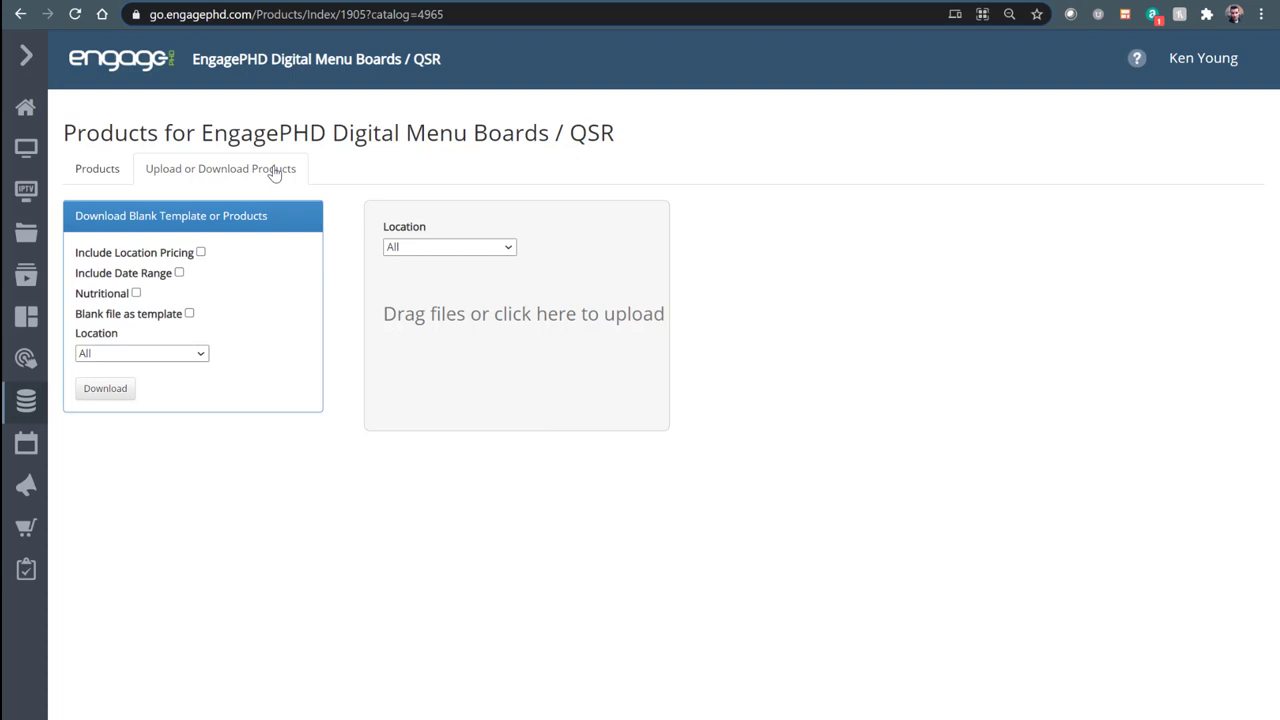
click(112, 391)
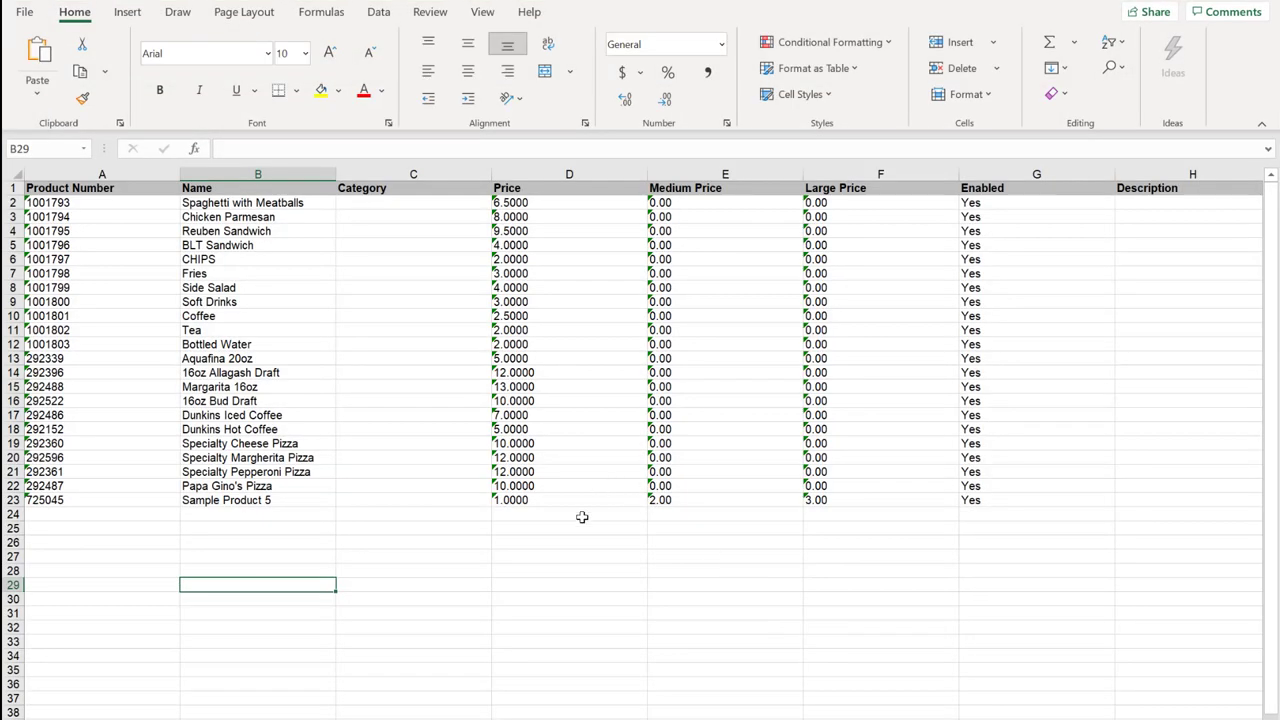
Step: Examine the product number, name, category and price columns of the product spreadsheet in Excel
click(580, 517)
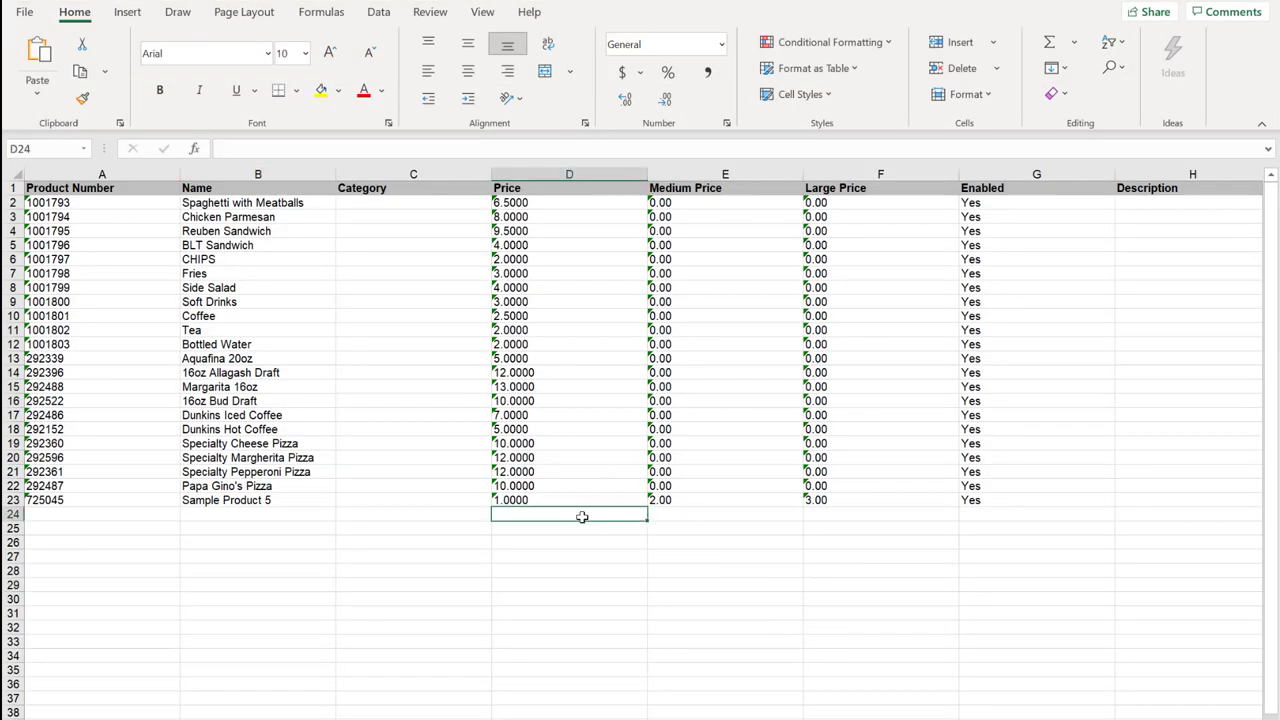
click(290, 487)
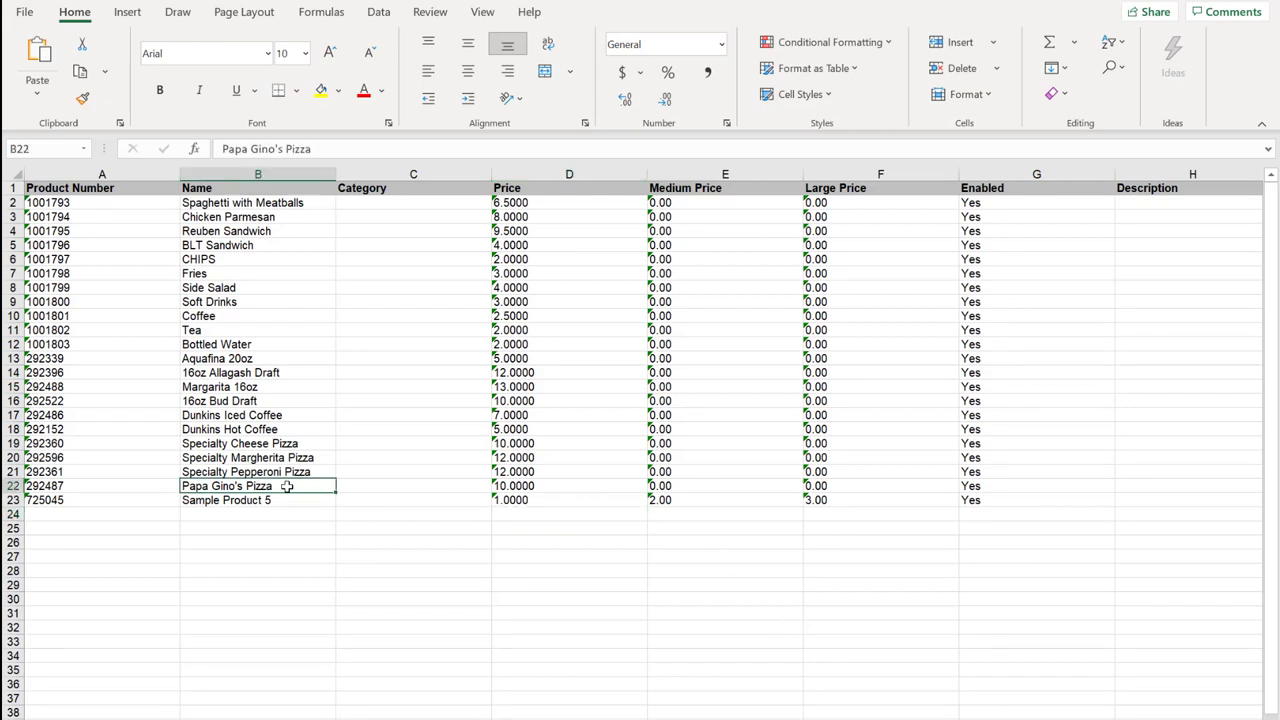
click(122, 328)
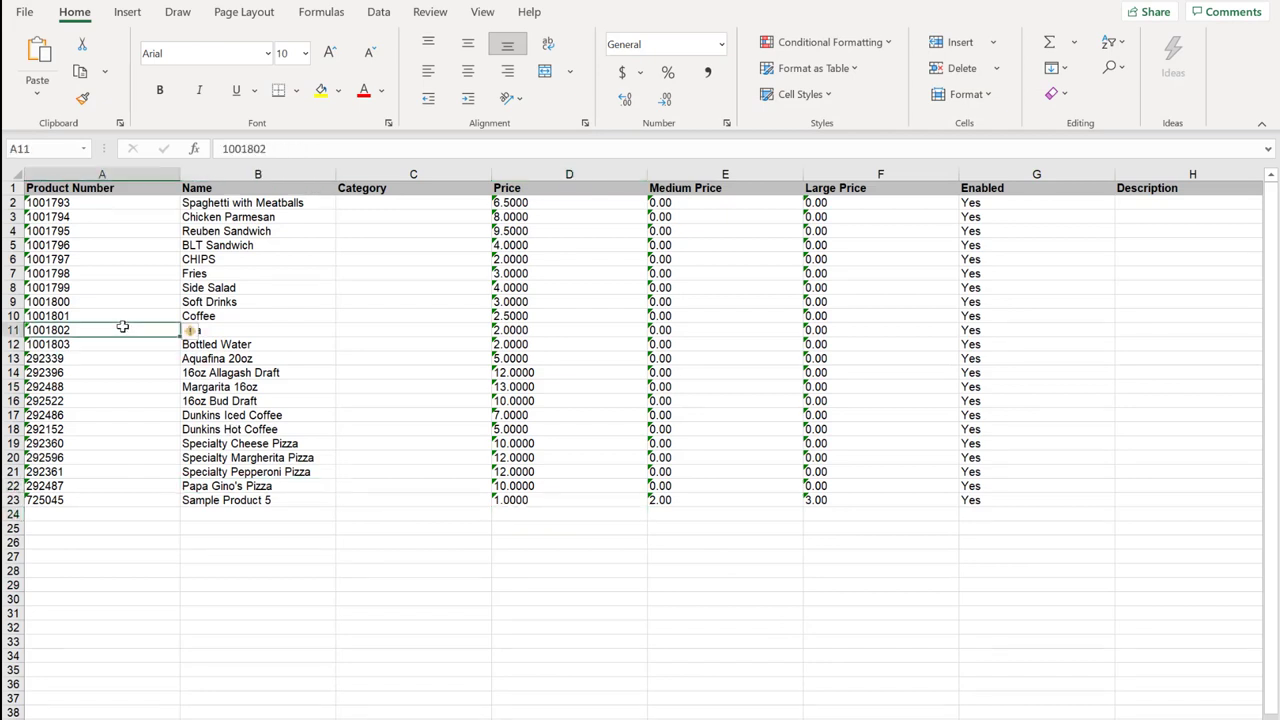
click(109, 205)
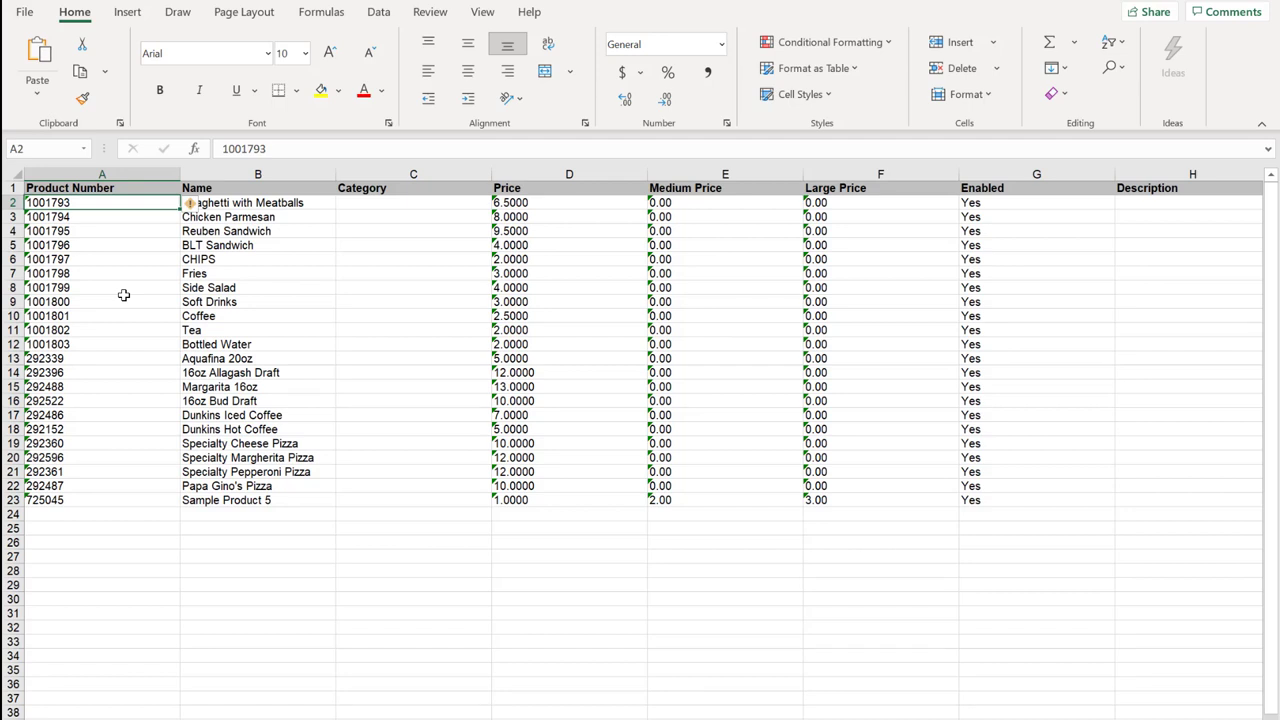
click(142, 283)
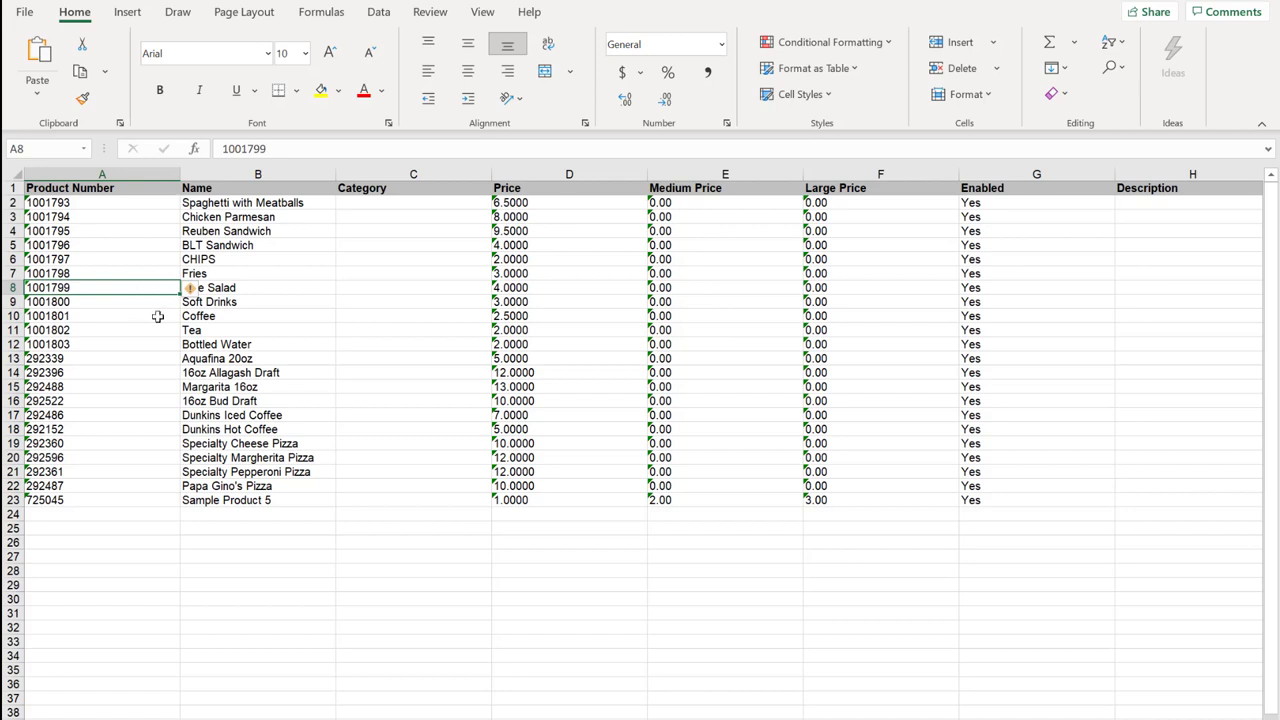
click(257, 321)
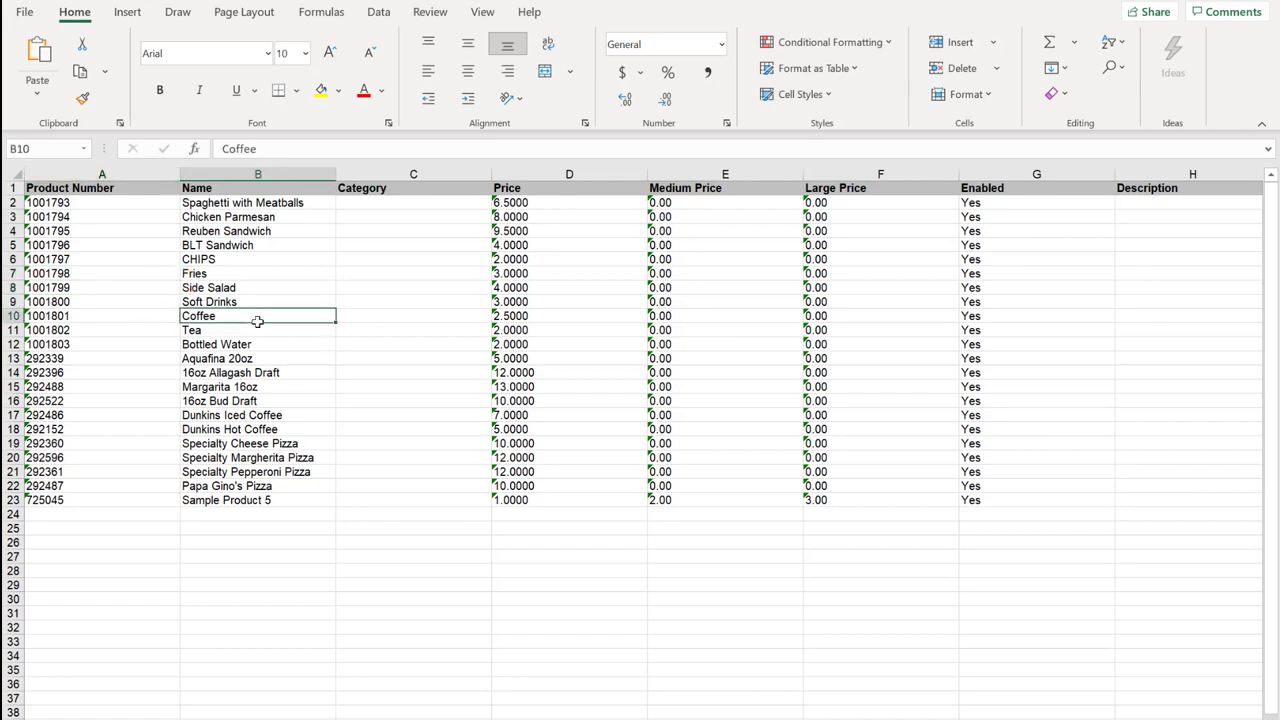
click(304, 240)
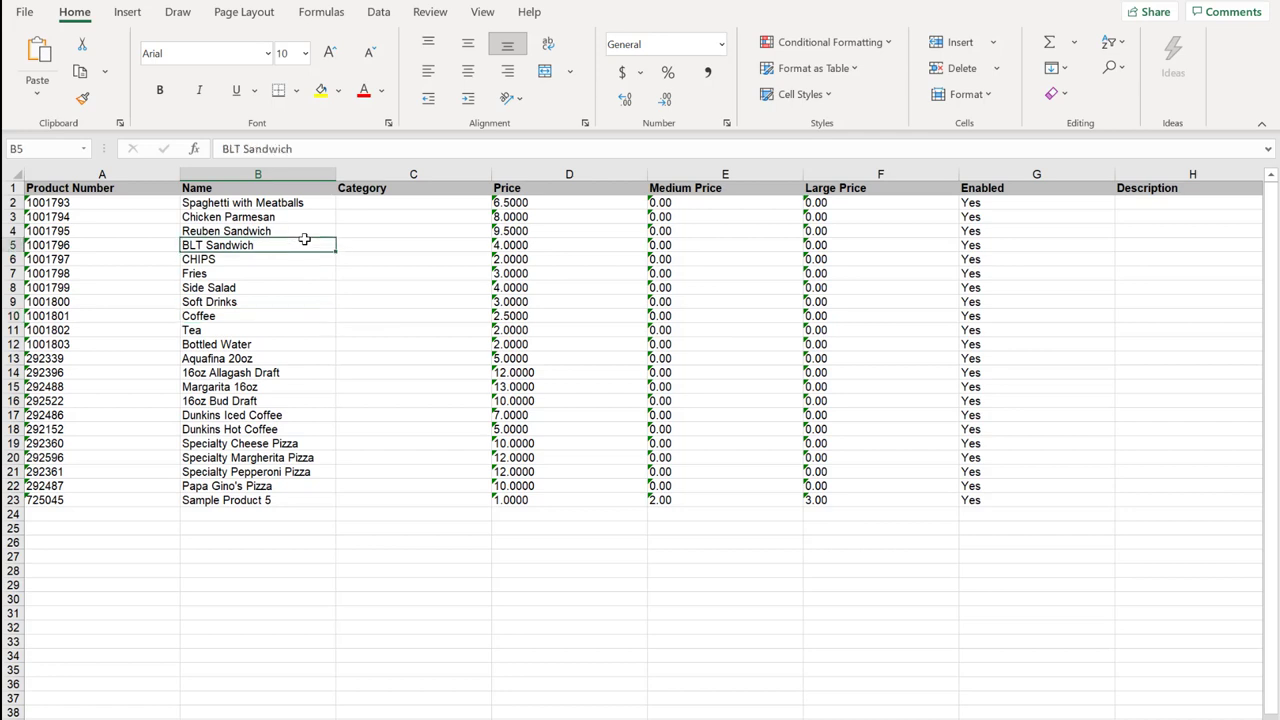
click(268, 261)
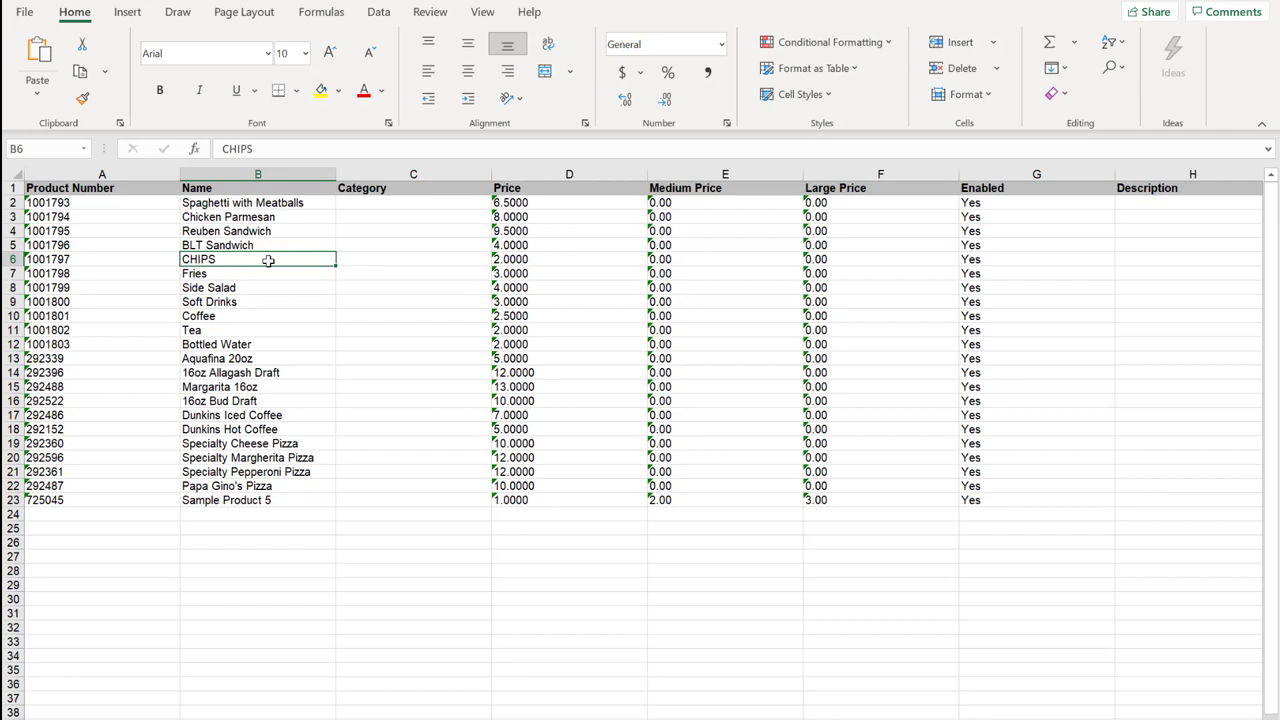
click(412, 290)
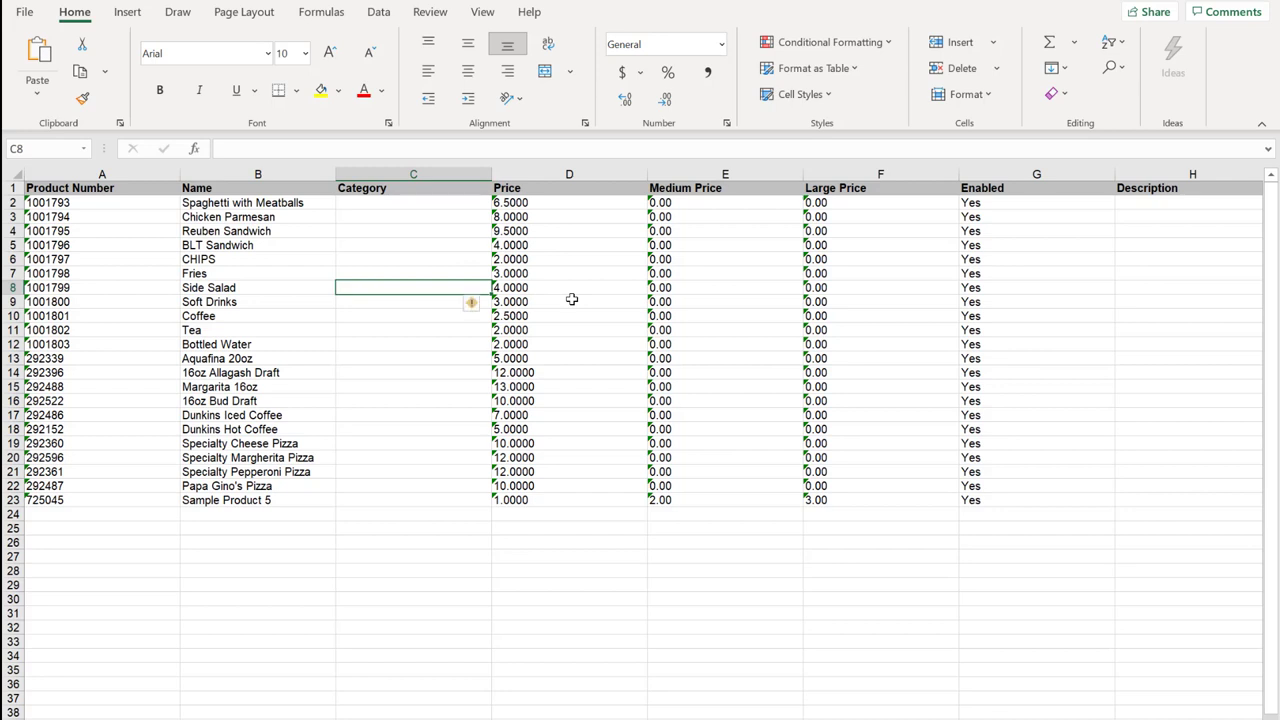
click(571, 299)
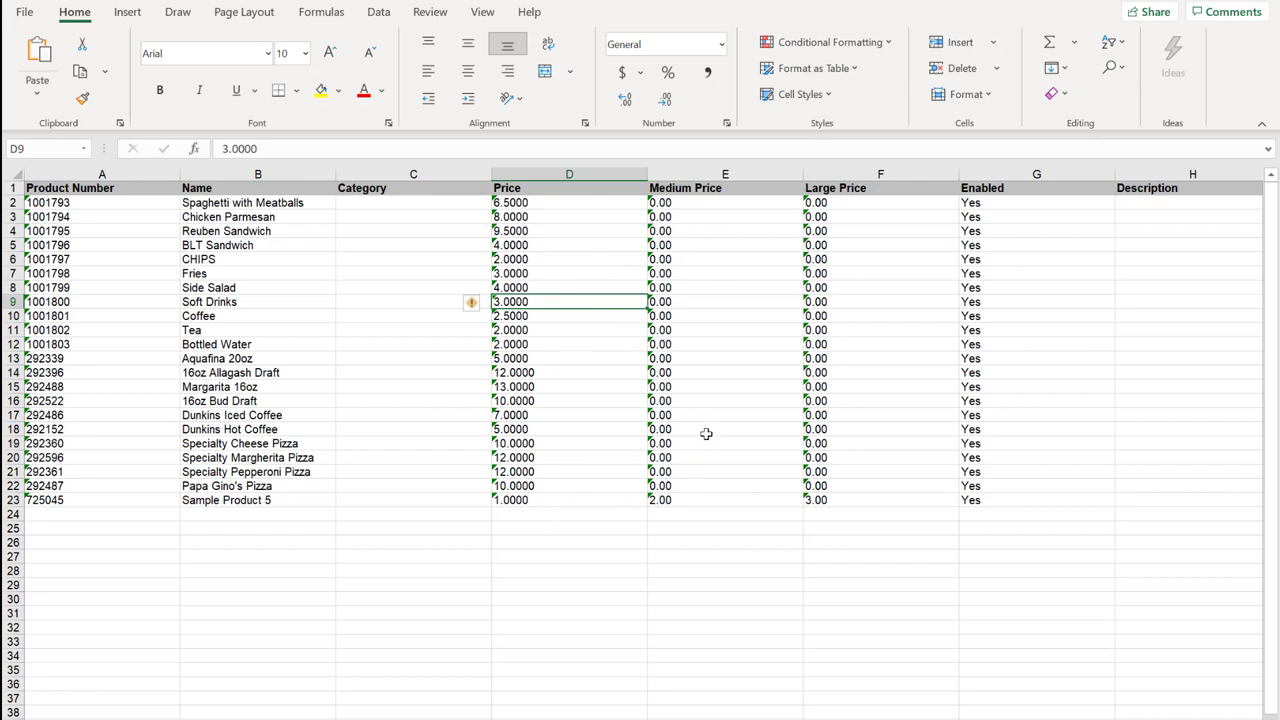
Step: Set the price of Dunkins Hot Coffee to 5.50 in the product spreadsheet
click(527, 429)
text(5)
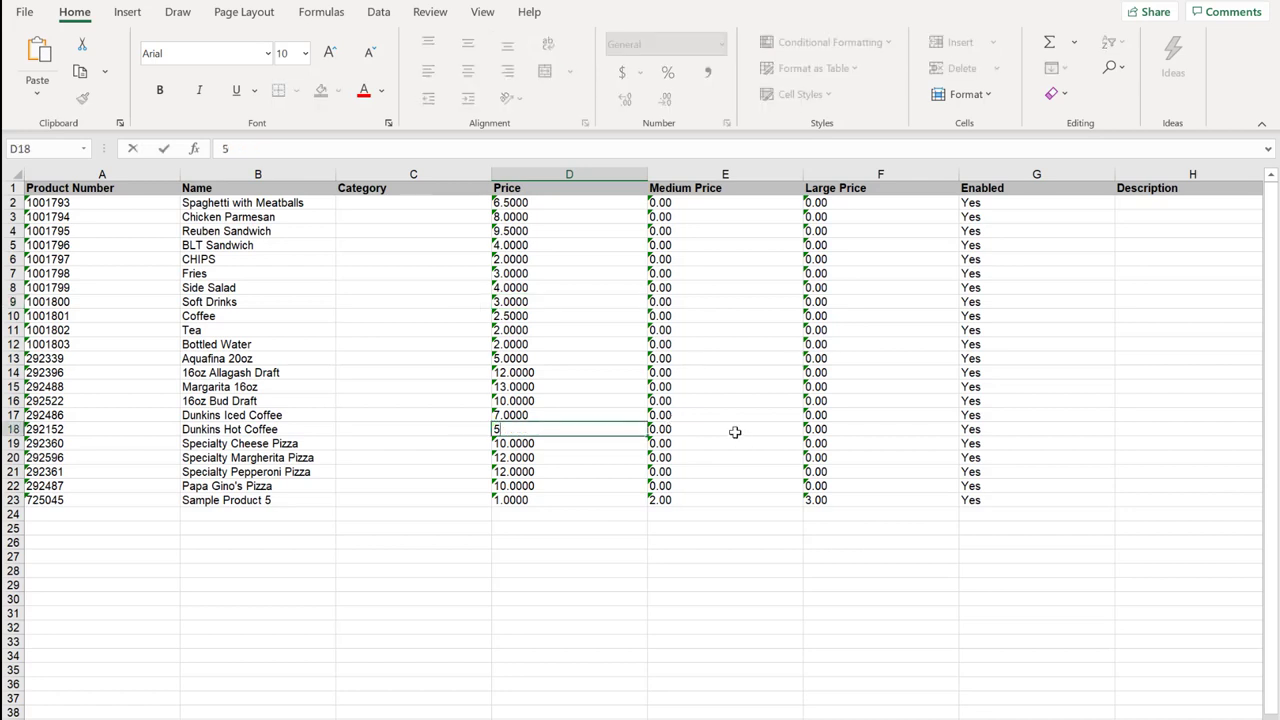
text(.50)
click(688, 557)
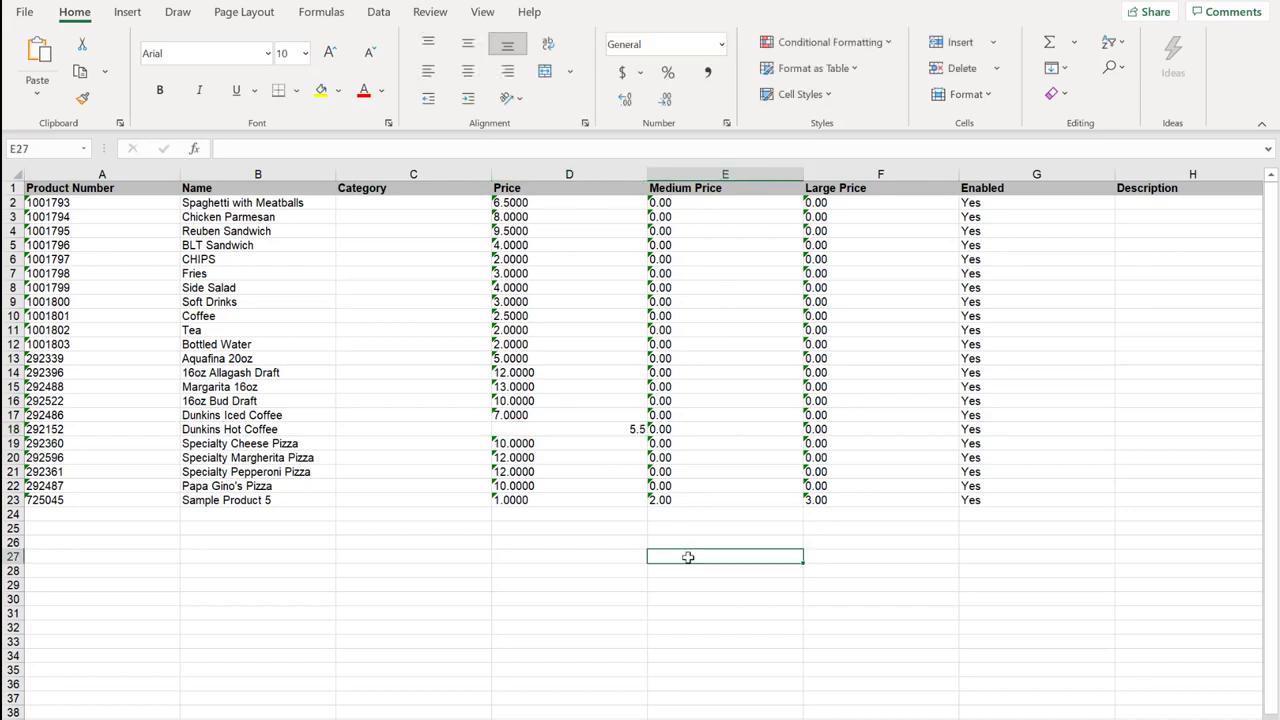
click(628, 430)
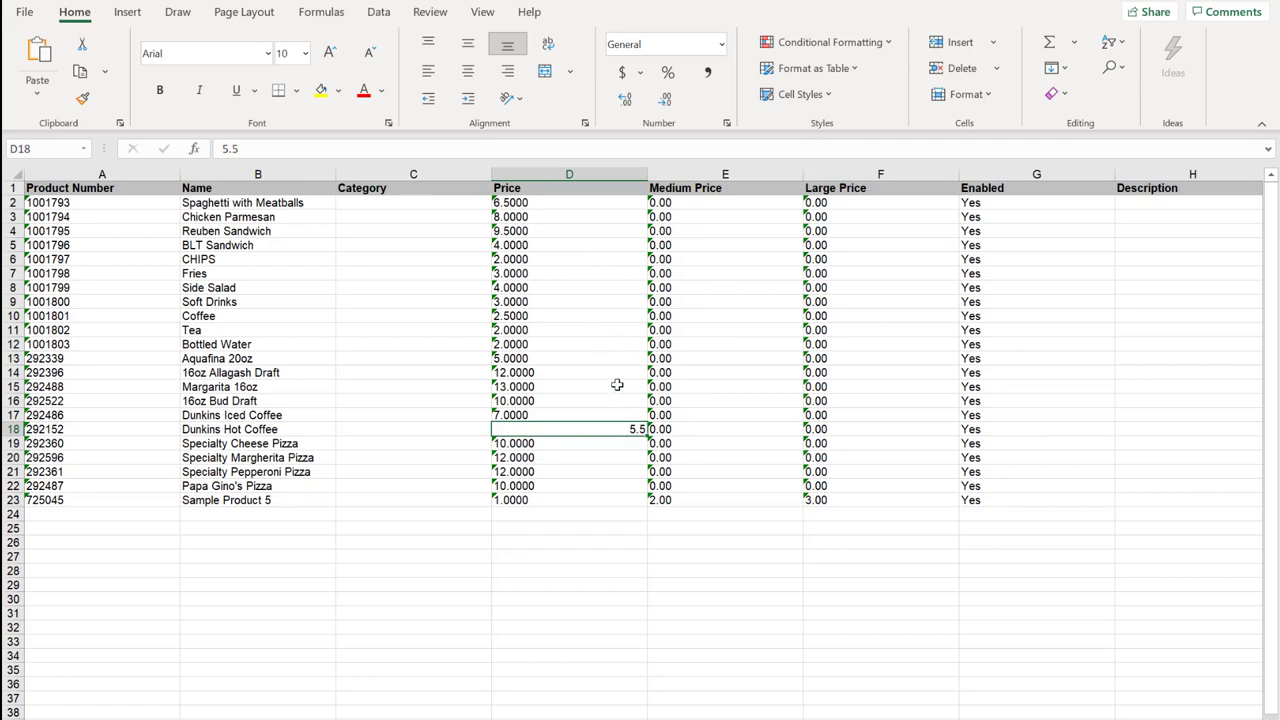
click(751, 552)
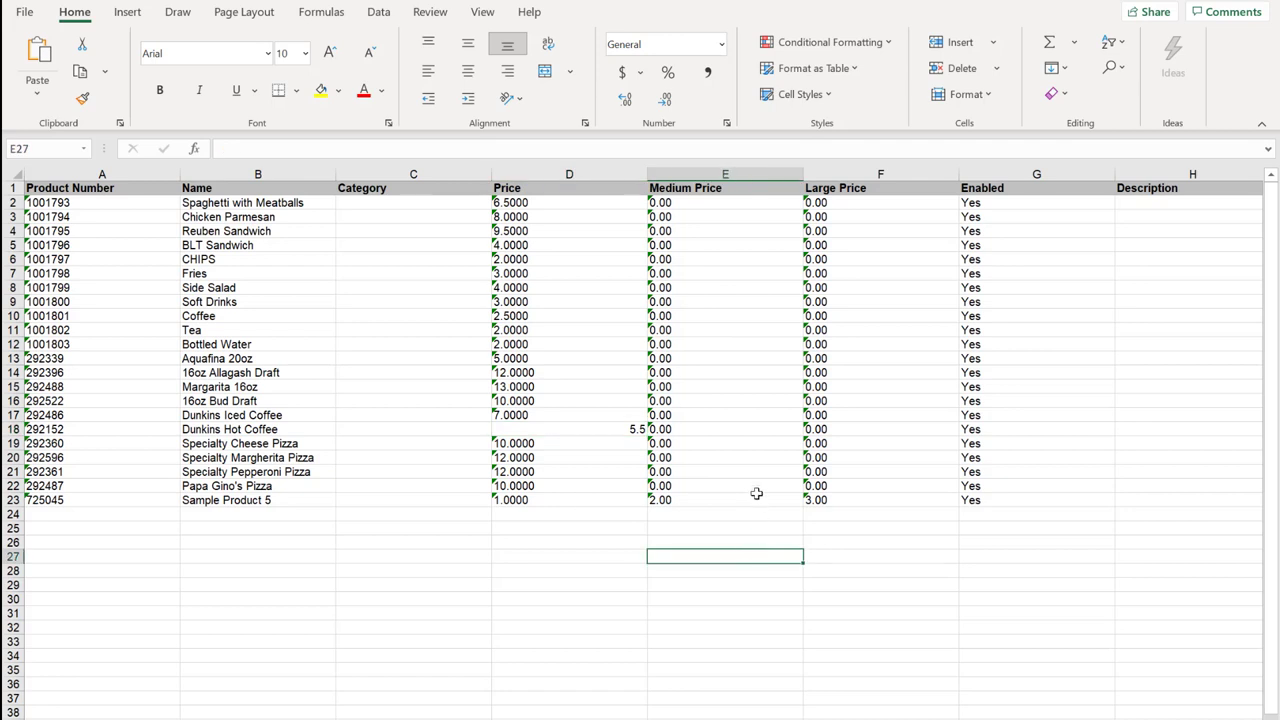
click(582, 515)
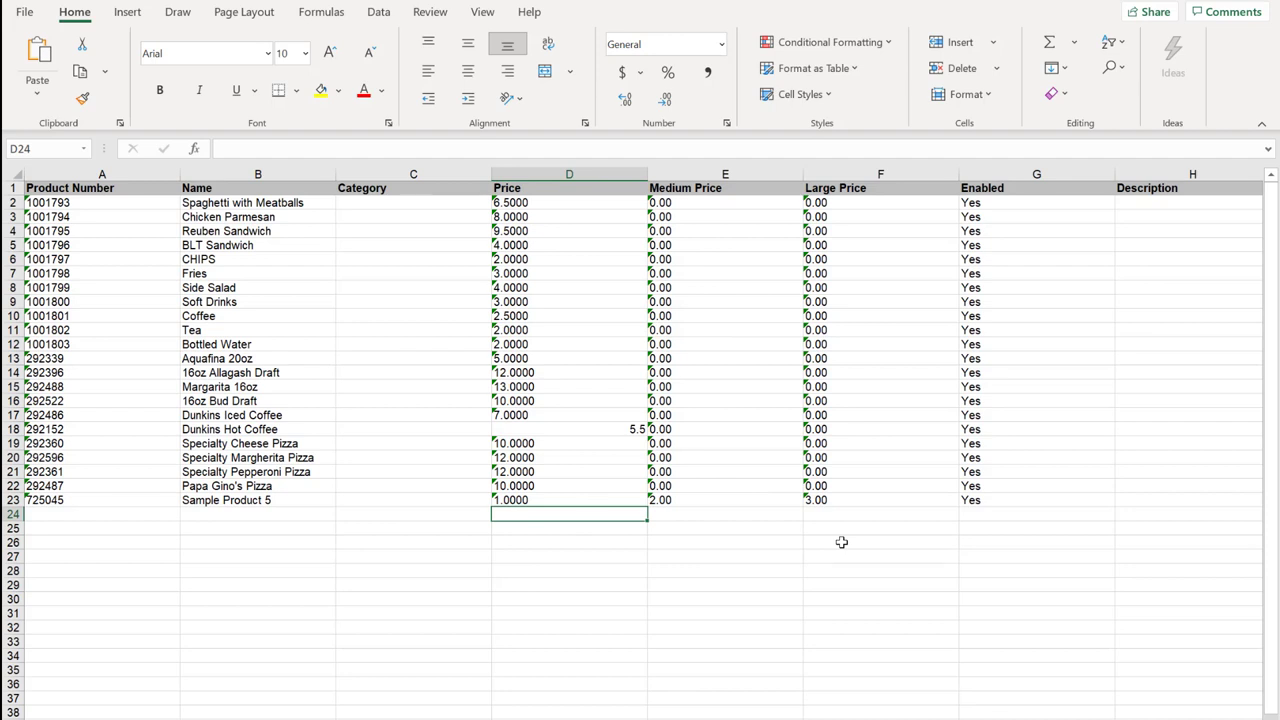
text(2.00)
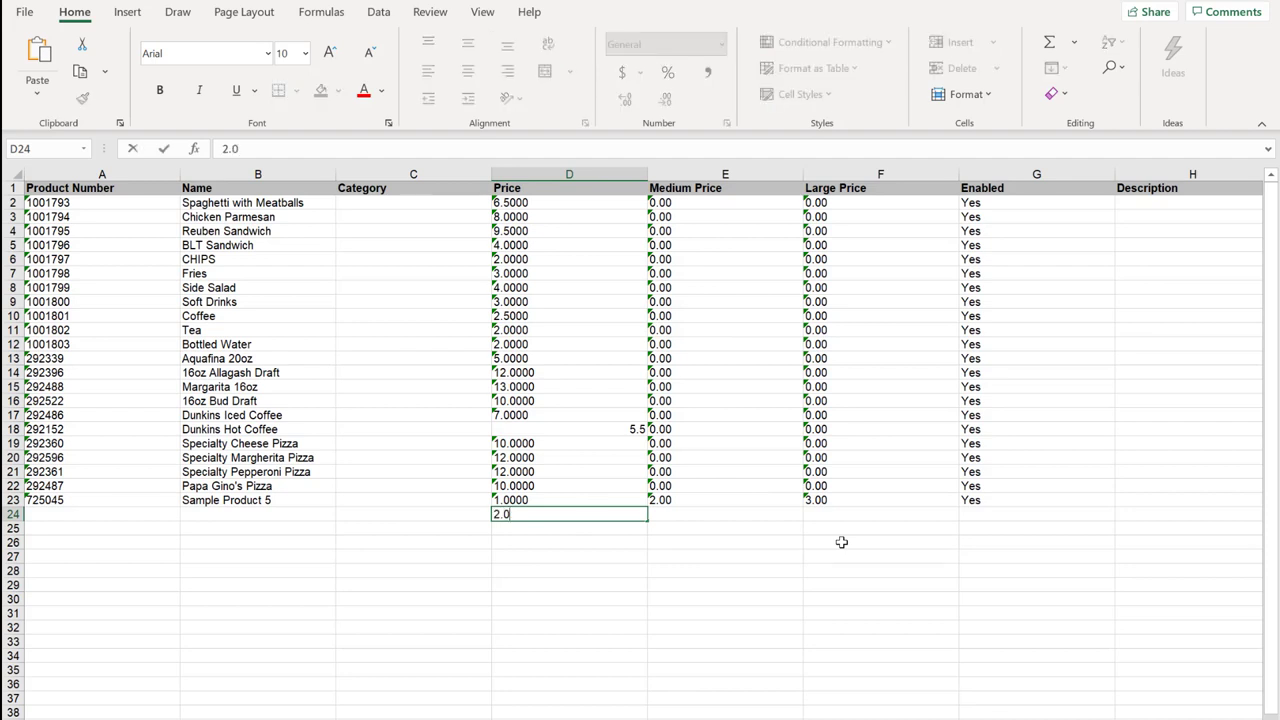
click(500, 569)
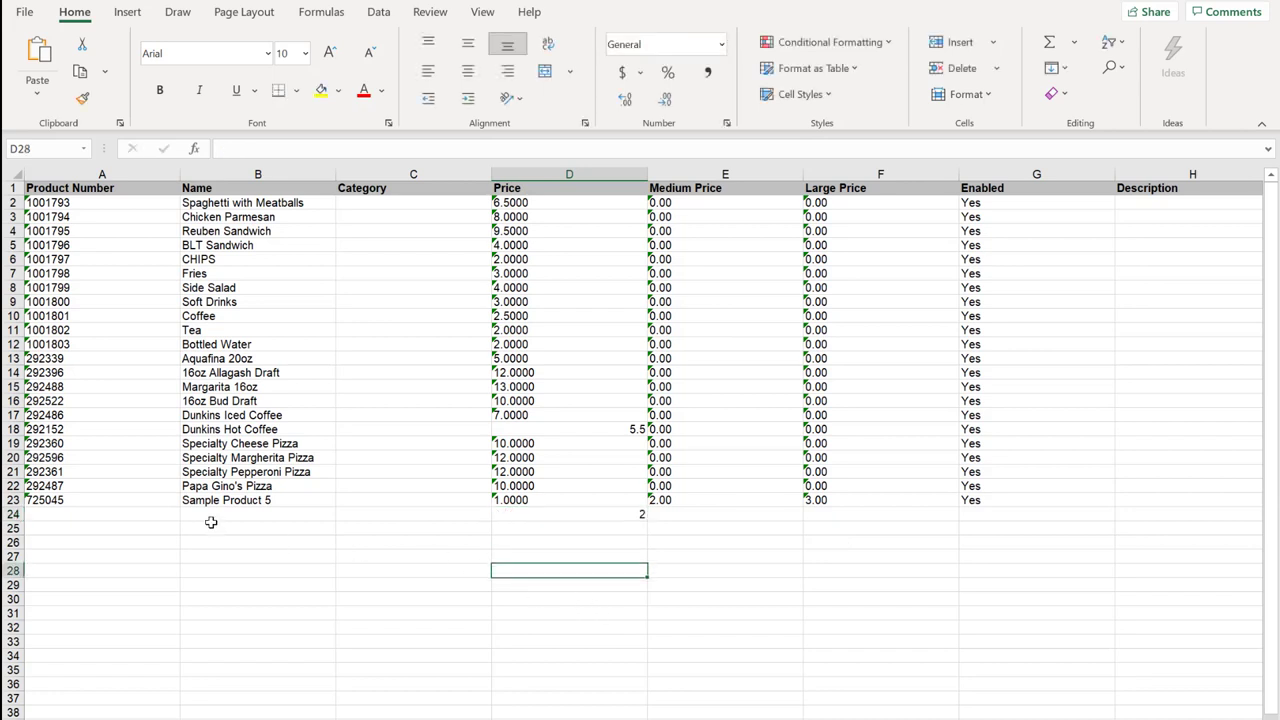
click(208, 516)
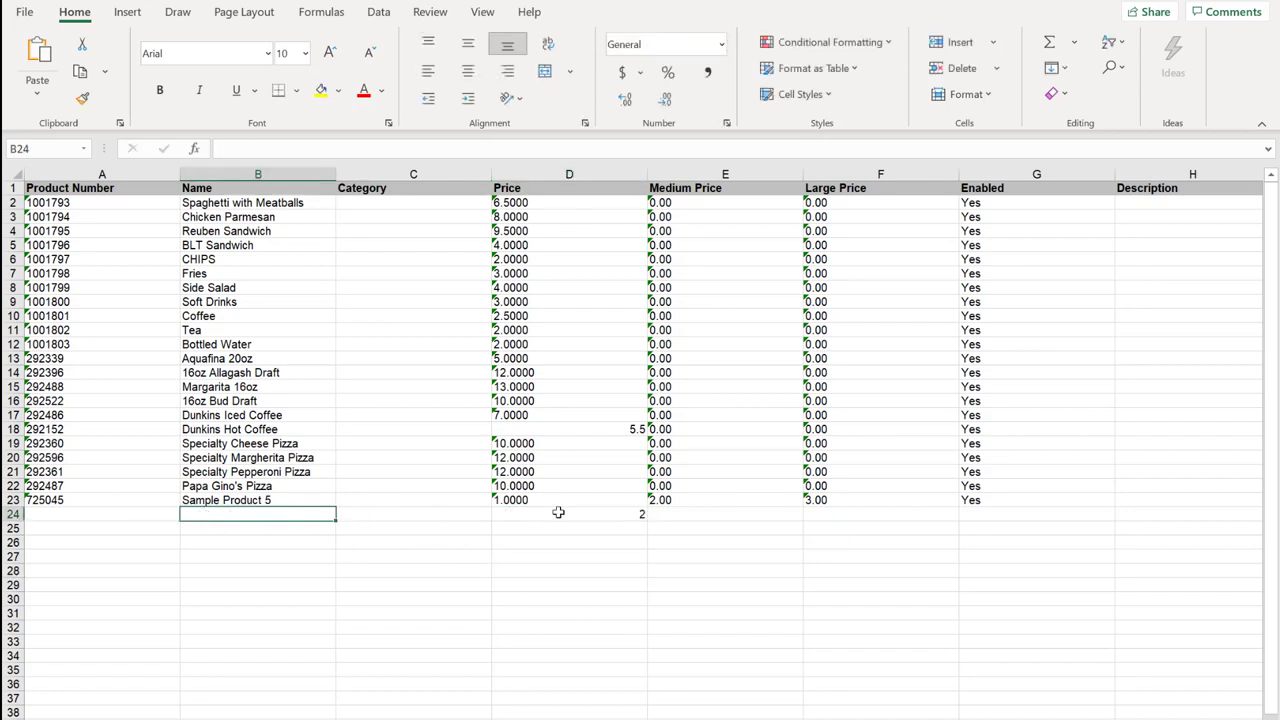
click(591, 512)
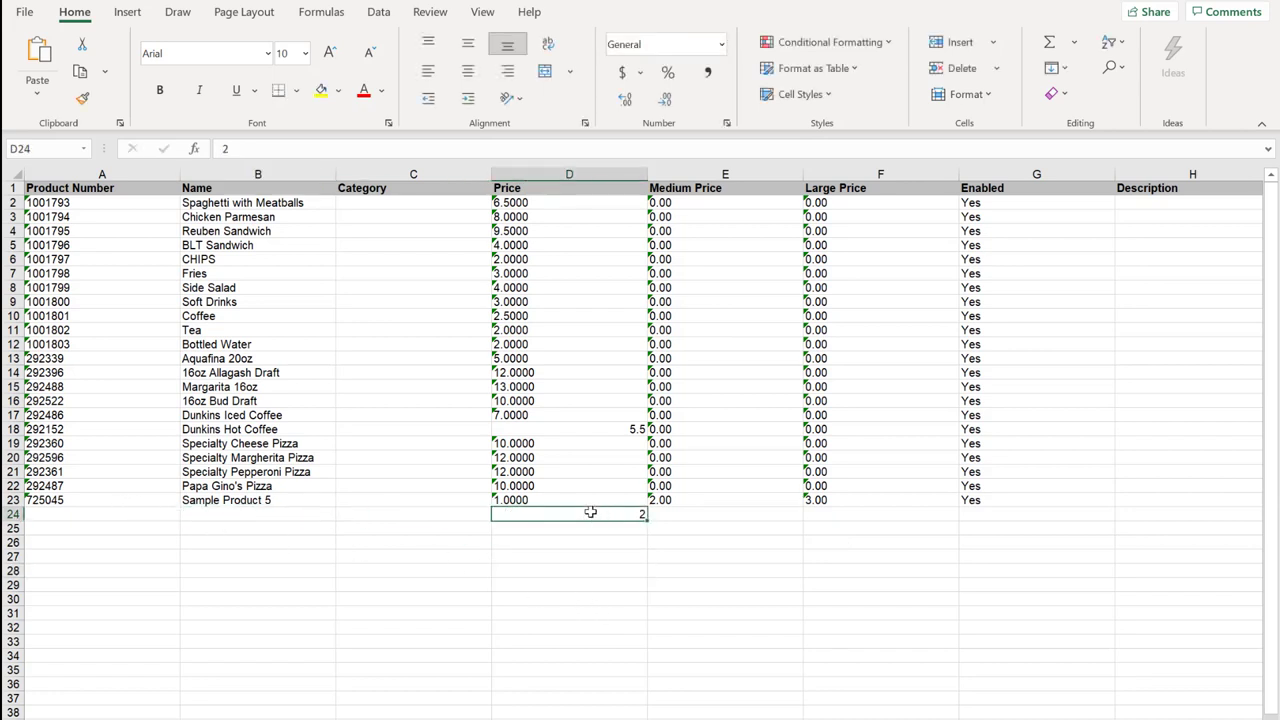
key(Delete)
Step: Examine the remaining spreadsheet columns from Enabled, Description, Calories and Alcohol through to the sort, week, day and asset columns
click(989, 516)
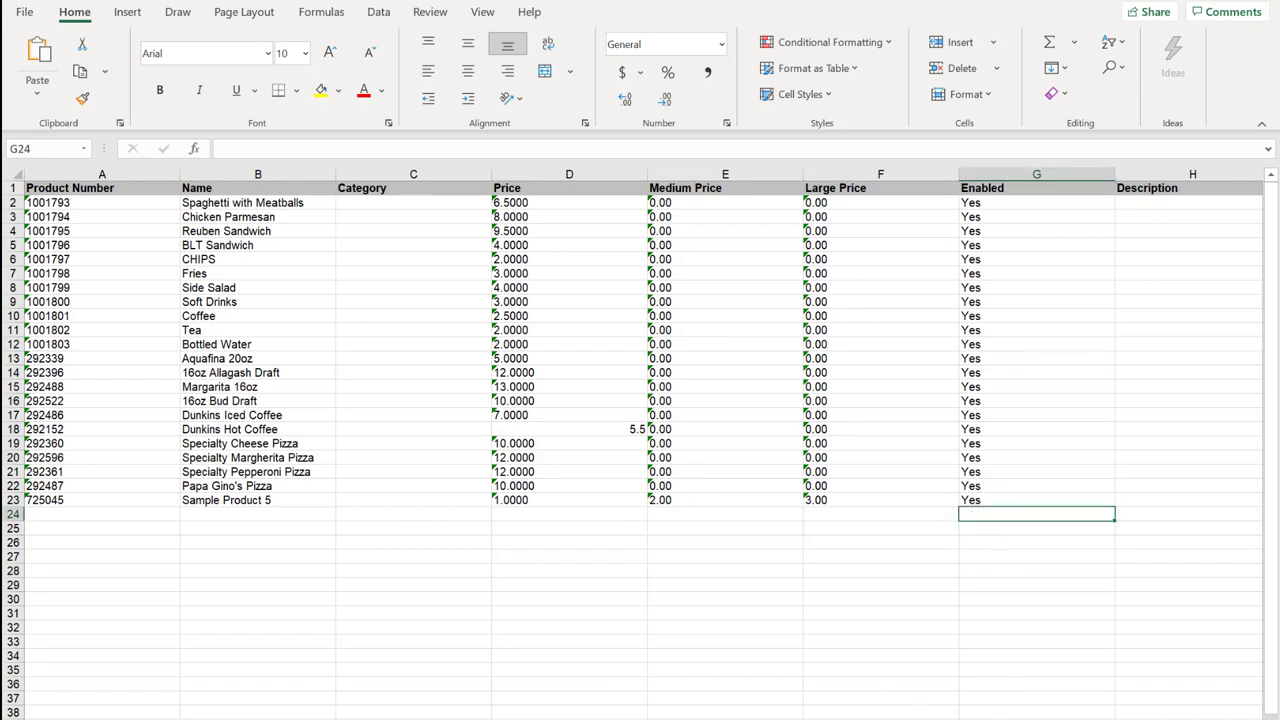
scroll(640, 440, right, 3)
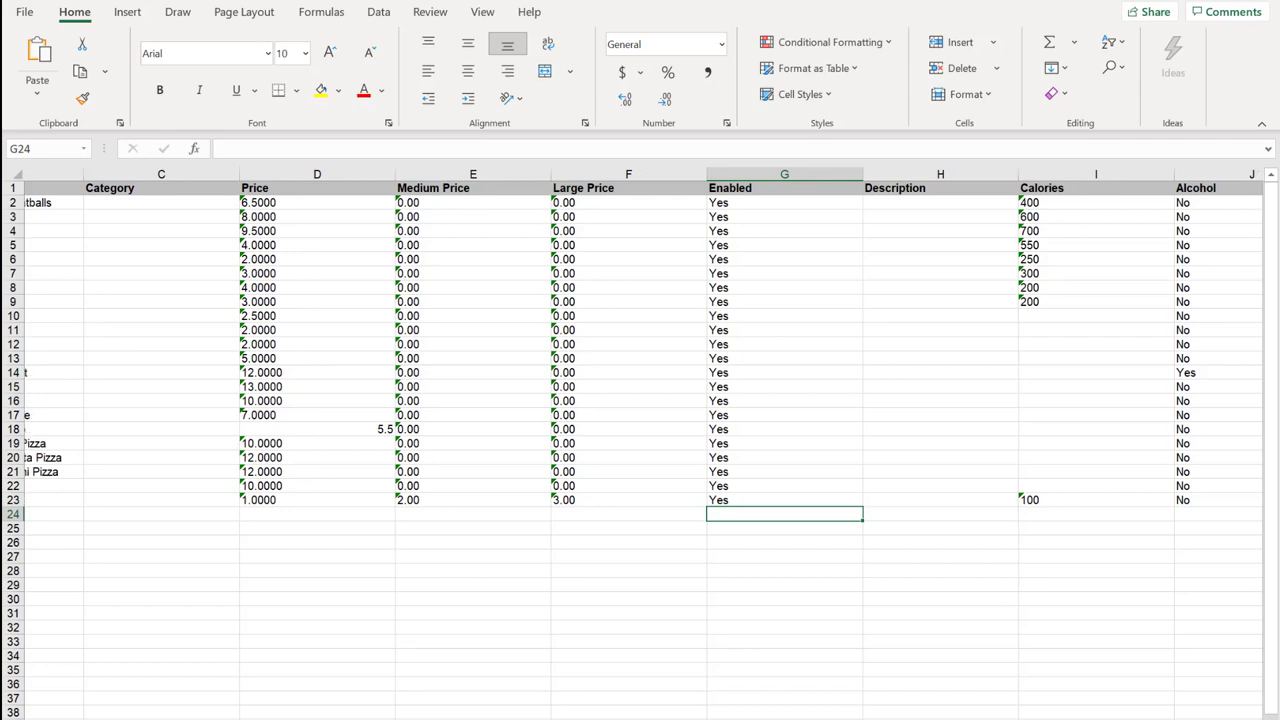
scroll(640, 440, right, 2)
scroll(866, 563, right, 1)
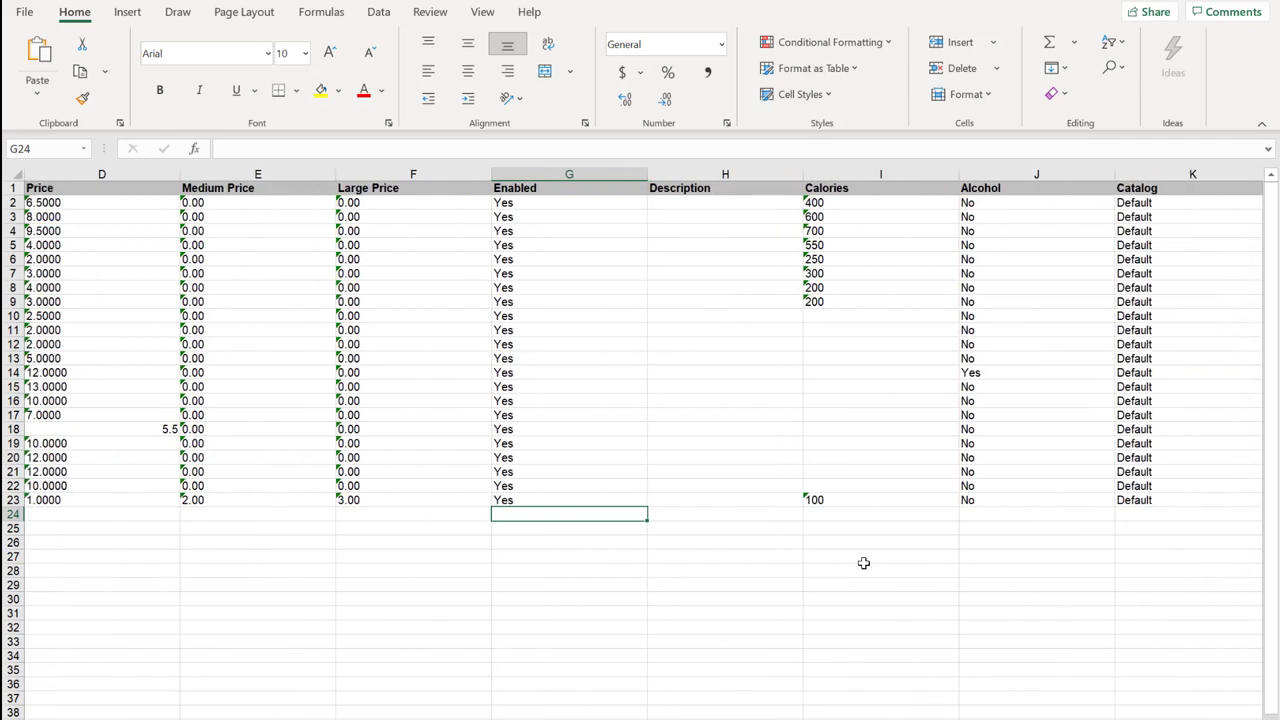
click(697, 329)
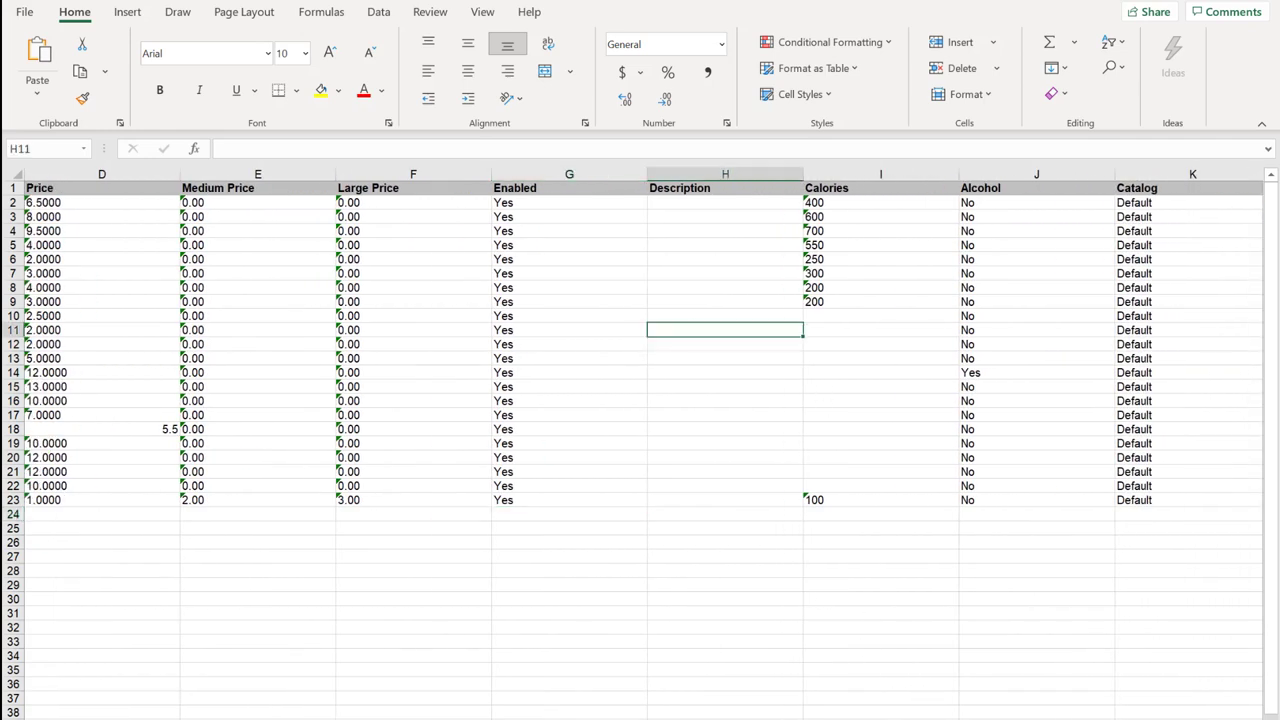
scroll(524, 307, right, 2)
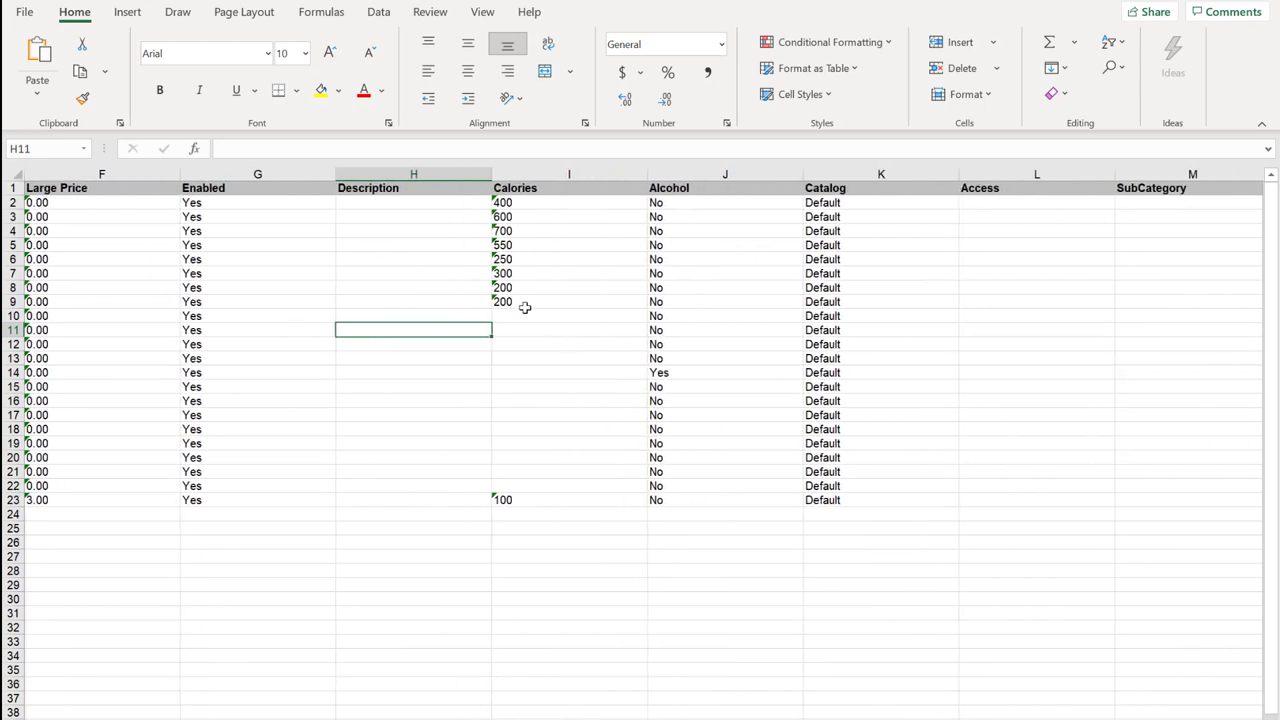
click(574, 249)
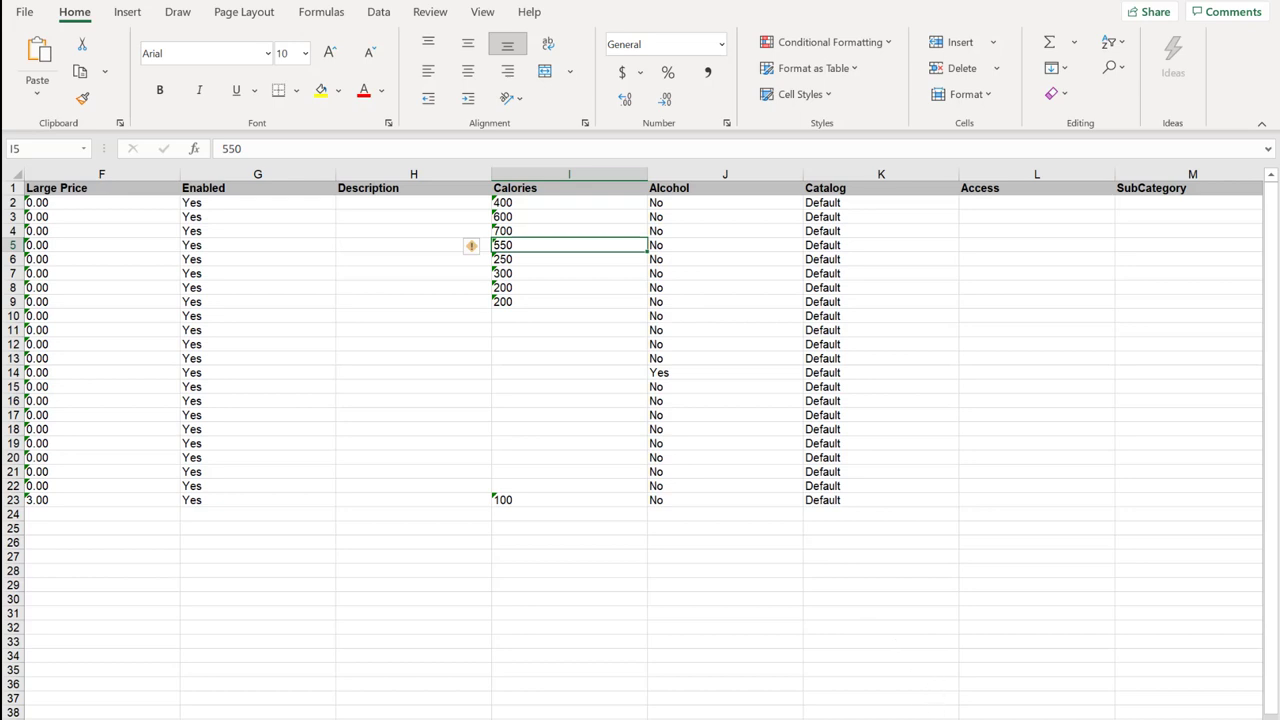
click(679, 375)
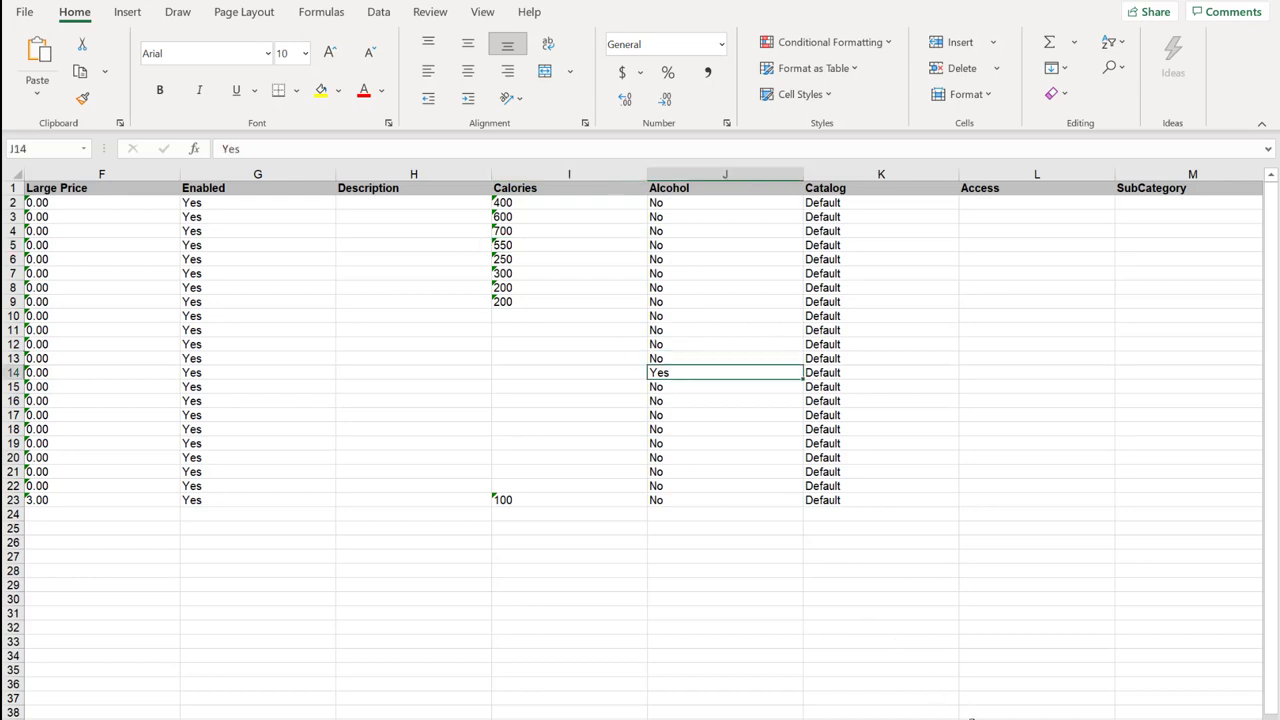
scroll(643, 443, right, 5)
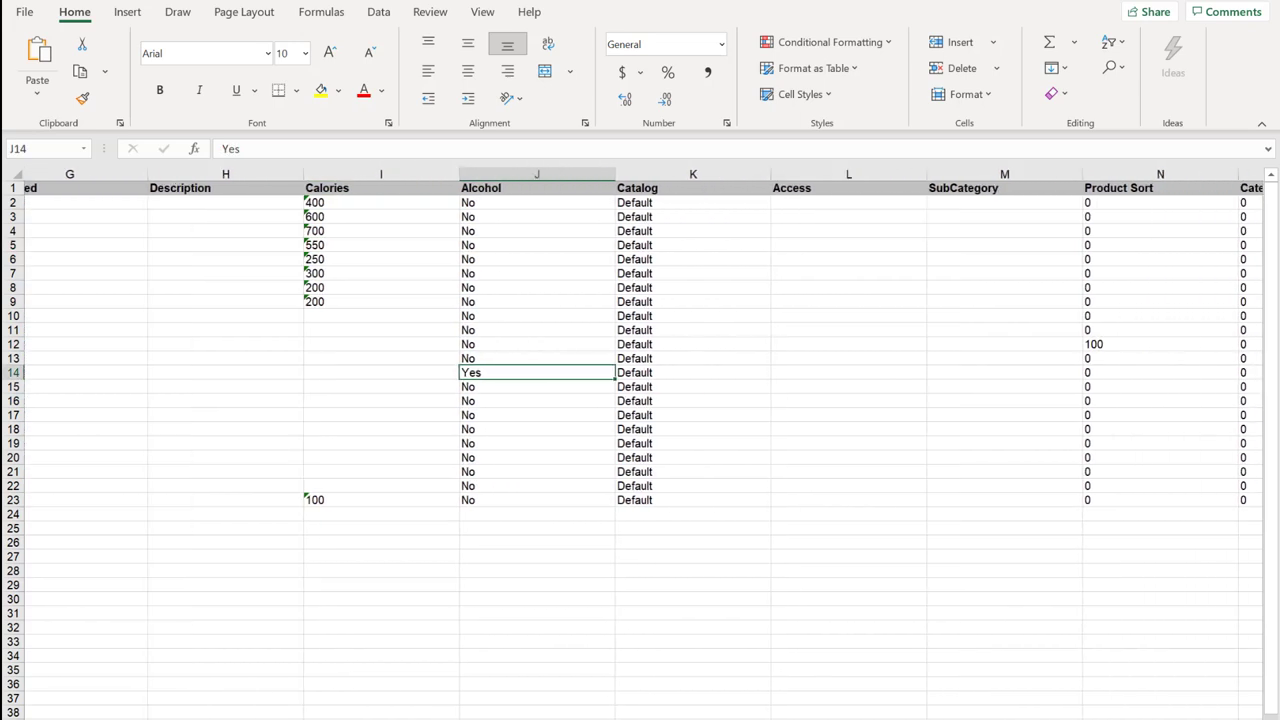
scroll(640, 440, right, 4)
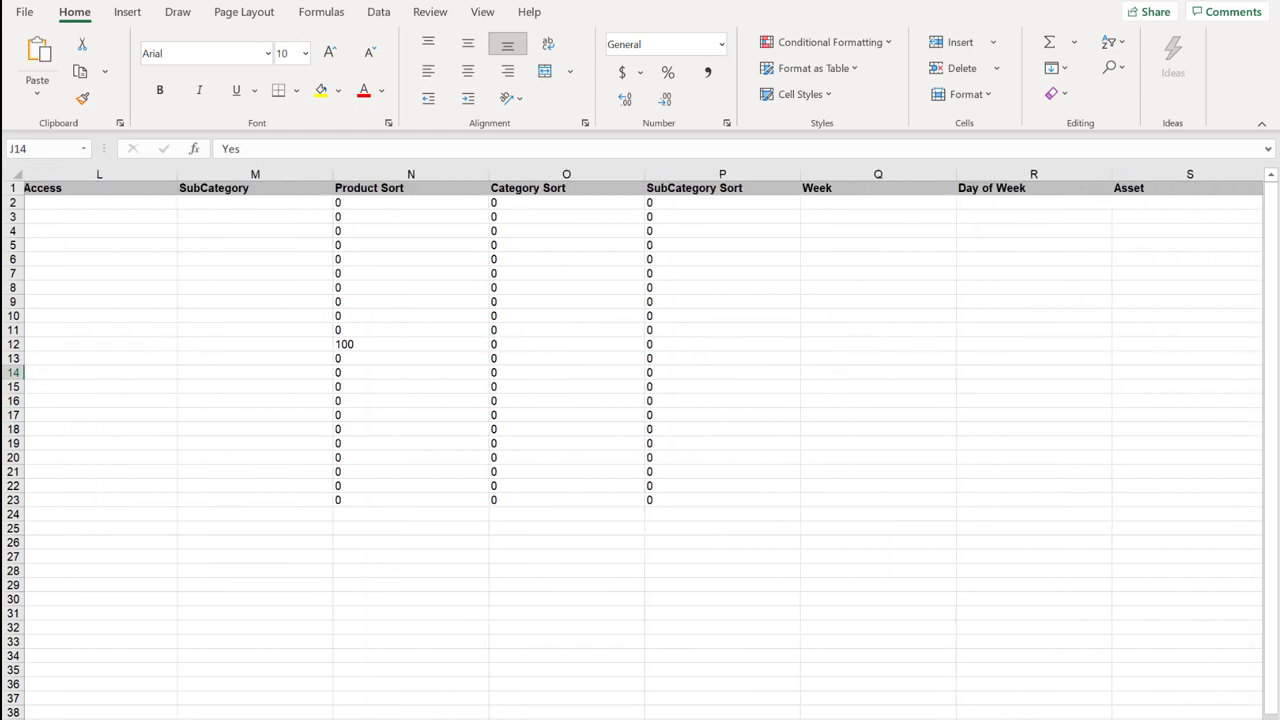
Step: Examine the last product spreadsheet columns: Week, Day of Week, Asset, Eat Well, Vegan, Vegetarian and Whole Grain
scroll(640, 440, right, 2)
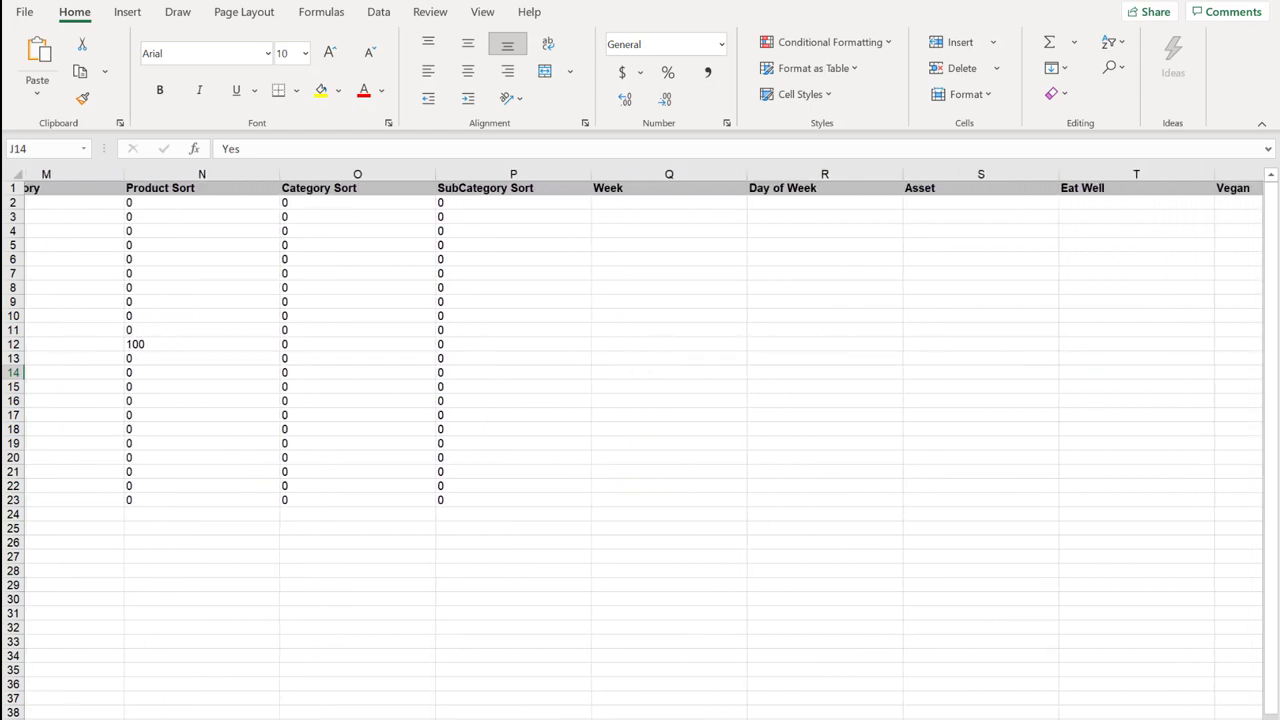
scroll(640, 440, right, 3)
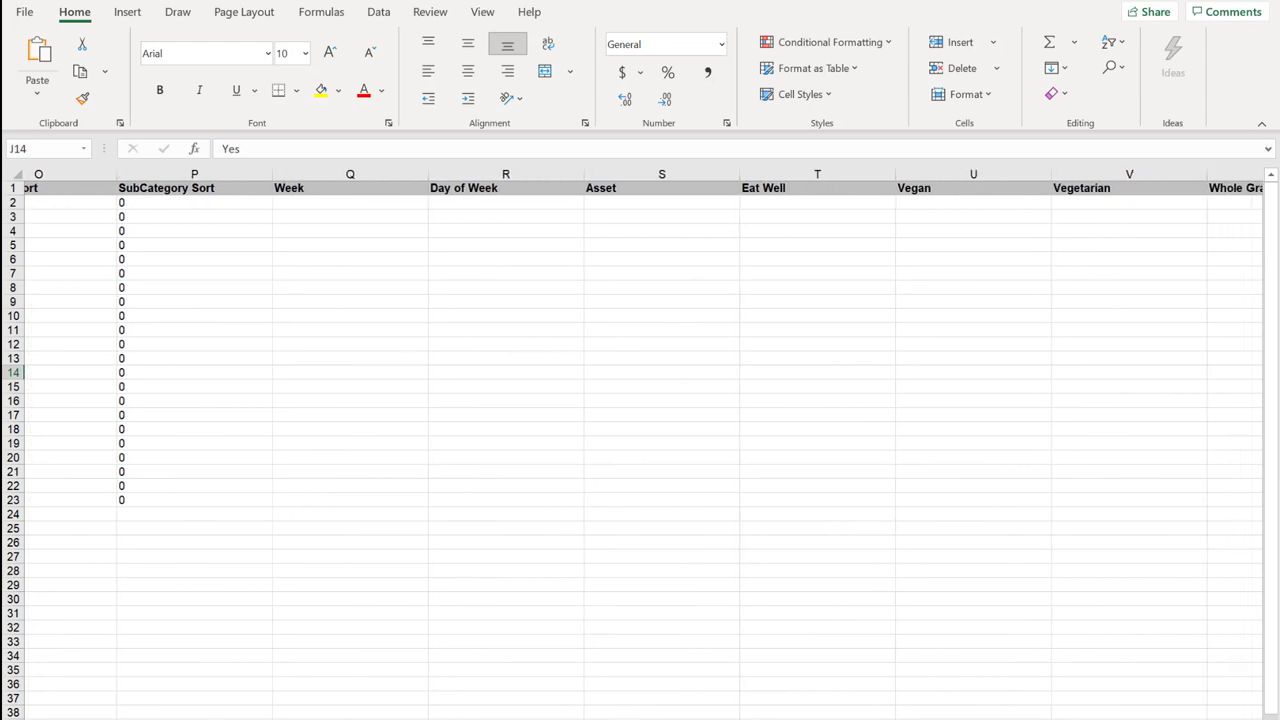
scroll(640, 440, right, 1)
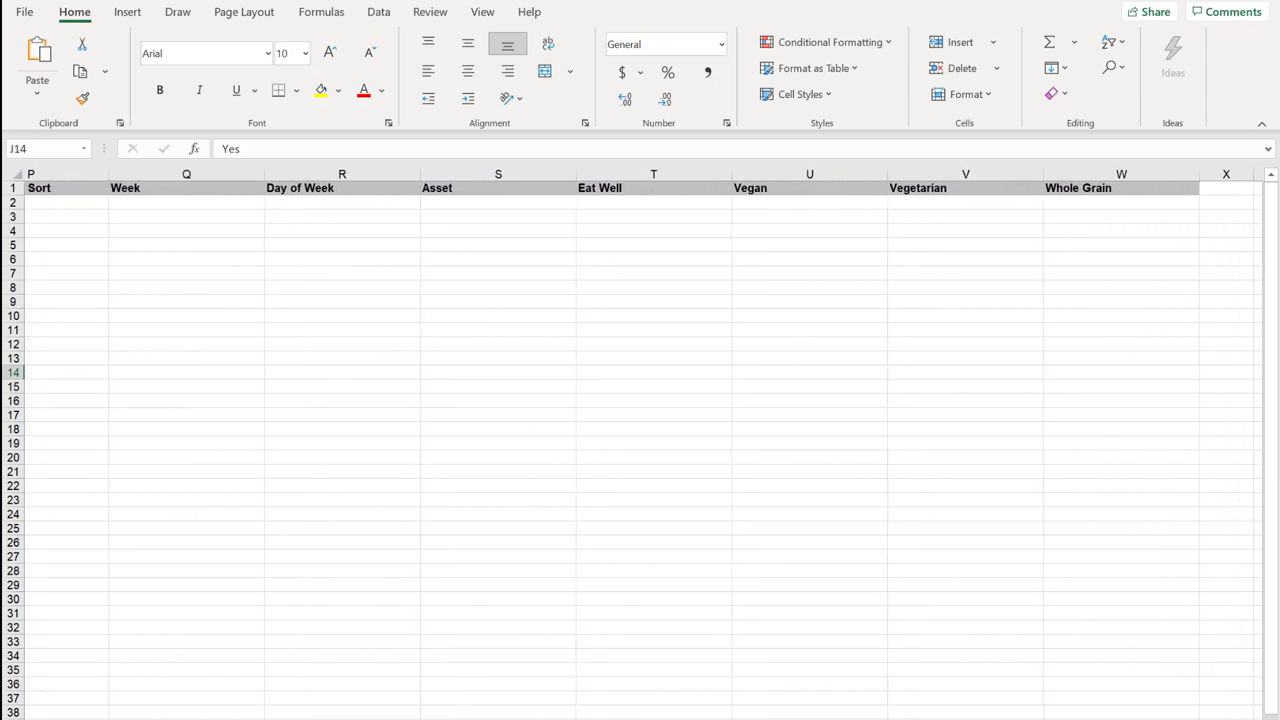
scroll(865, 489, left, 1)
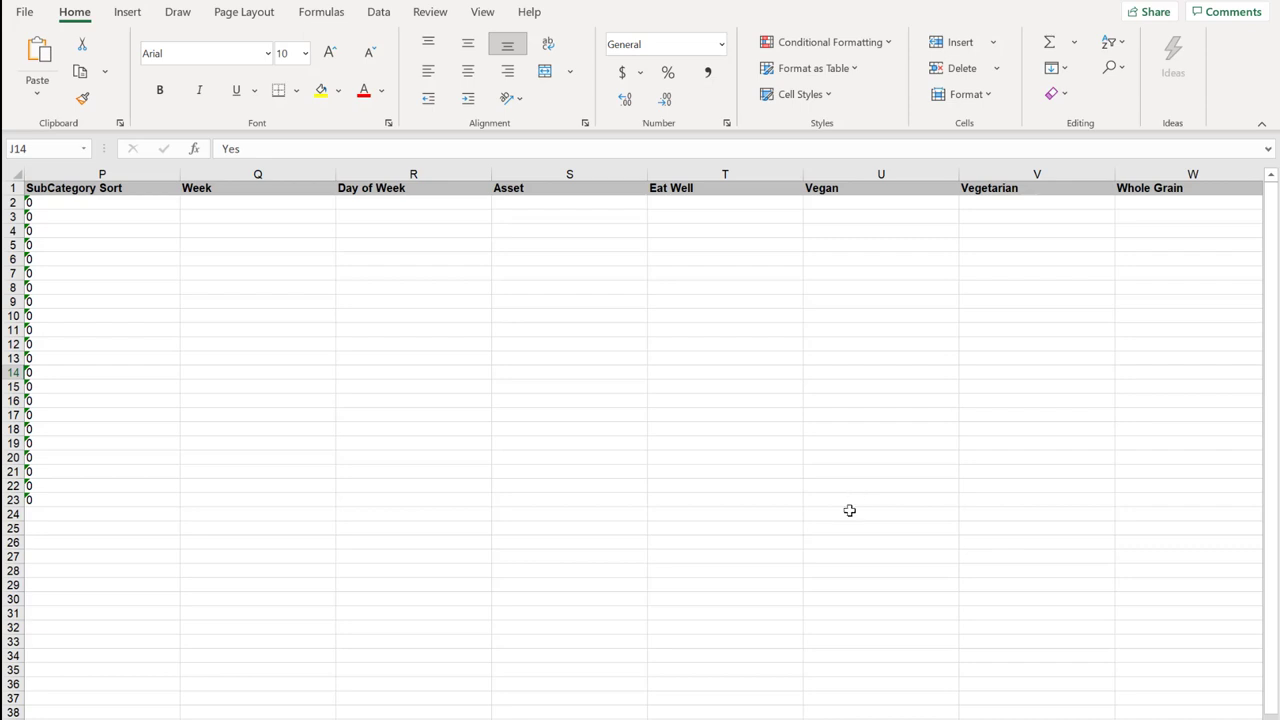
scroll(711, 354, right, 2)
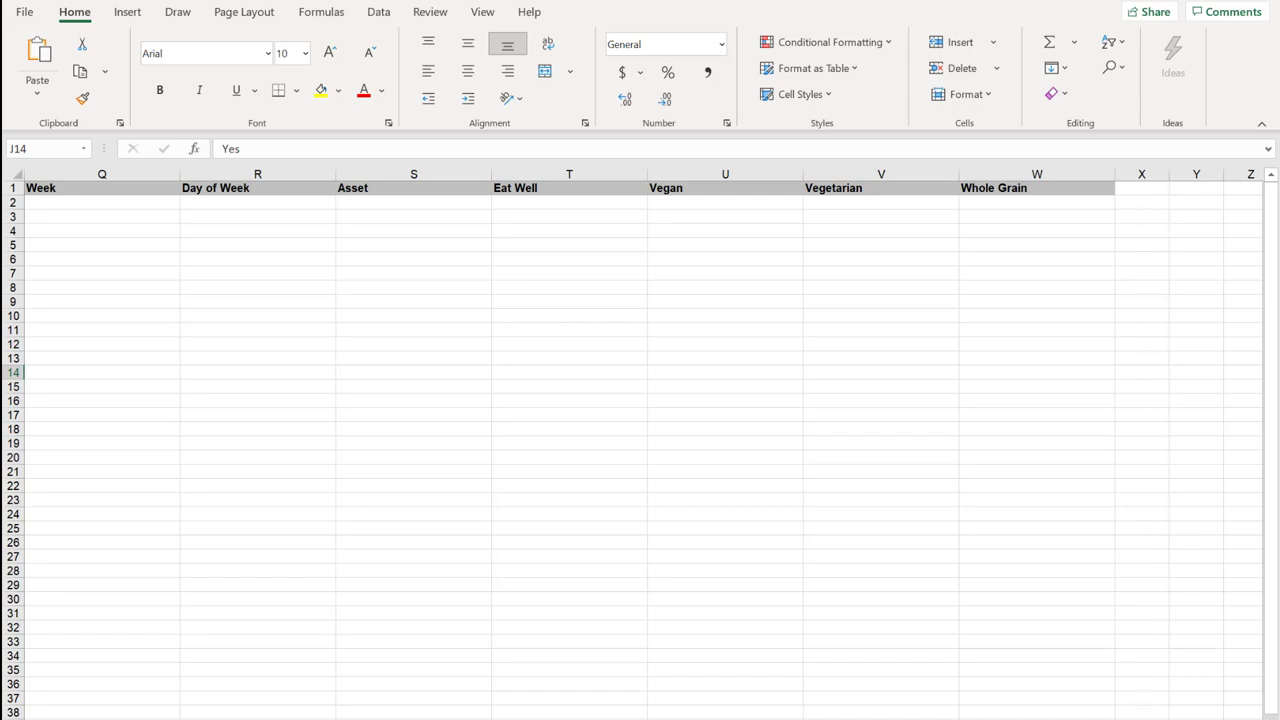
scroll(640, 440, left, 1)
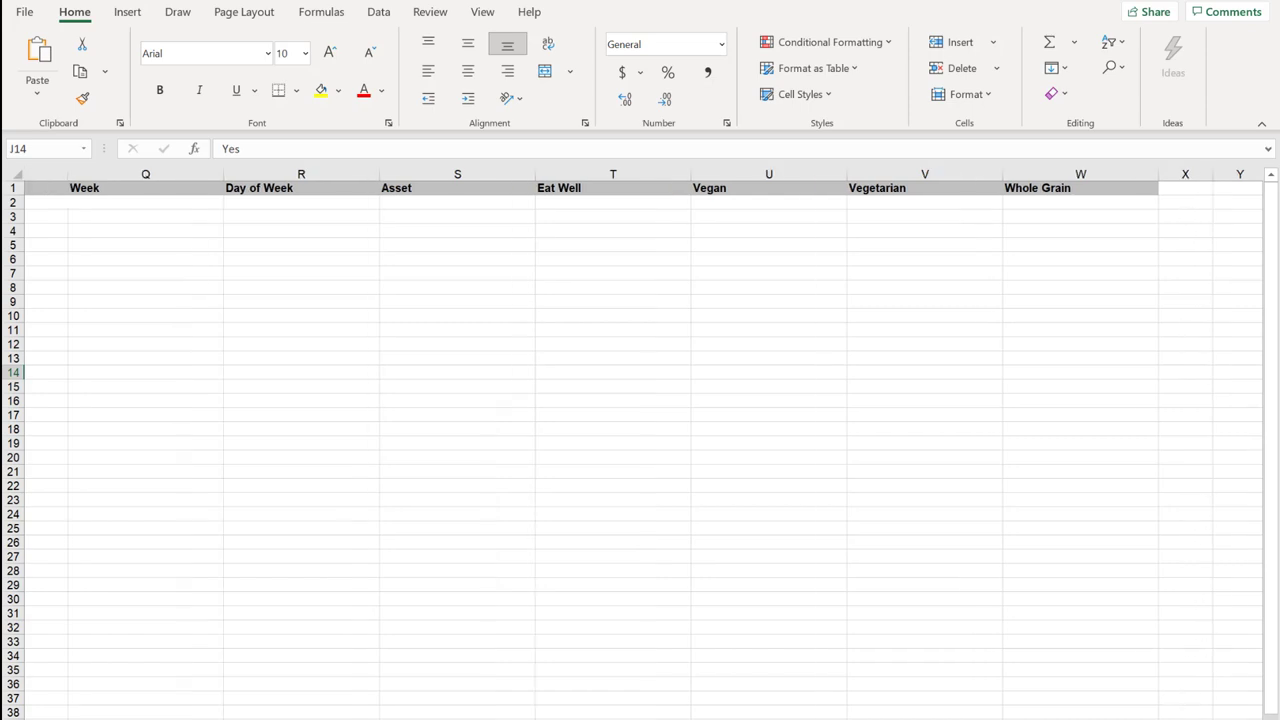
Step: Copy the name Sample Product 5 into the first empty row and rename the copy Sample Product 6
scroll(335, 521, left, 10)
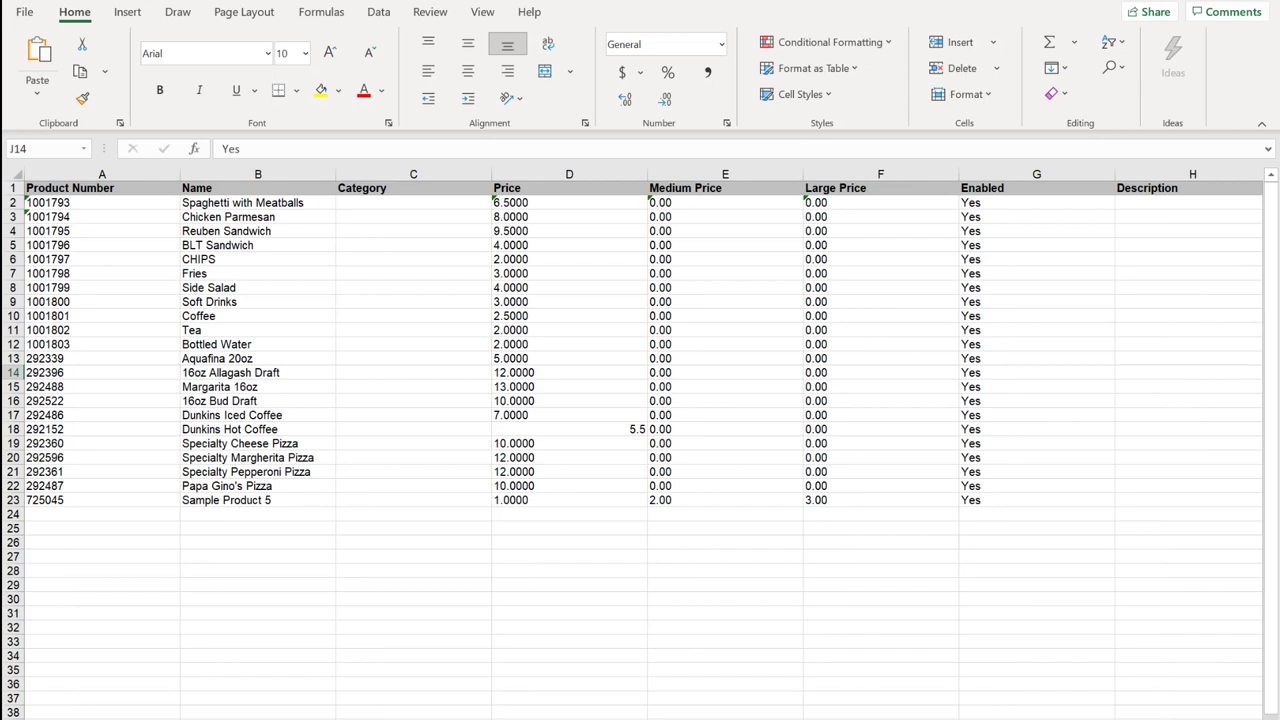
click(205, 502)
key(ctrl+c)
click(203, 514)
key(ctrl+v)
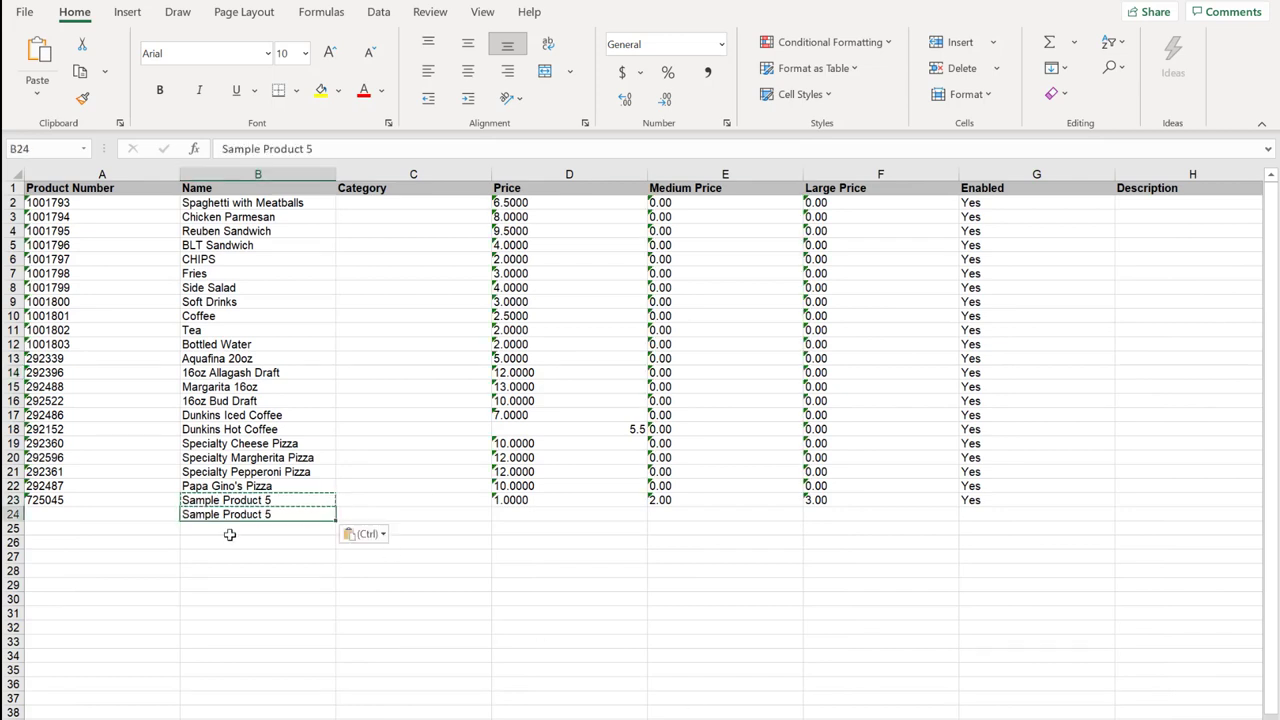
double_click(281, 516)
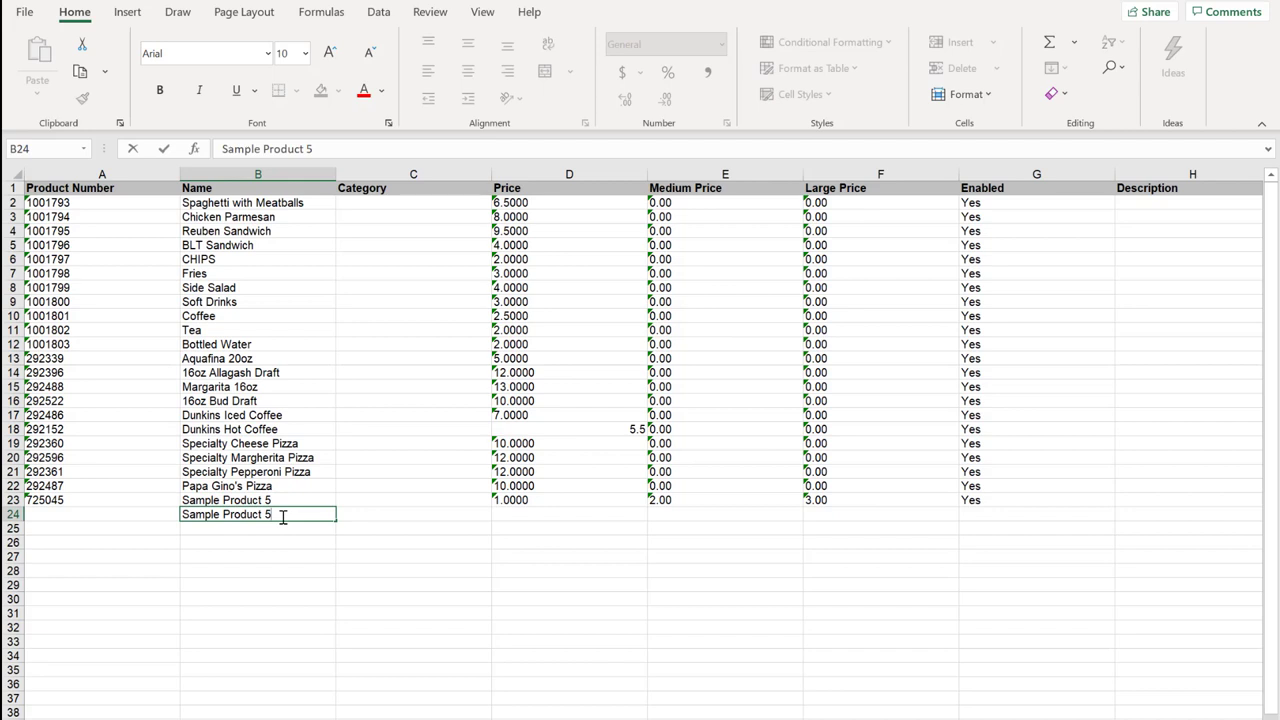
key(BackSpace)
text(6)
Step: Give Sample Product 6 a price of 2 and set its Enabled value to Yes
click(515, 514)
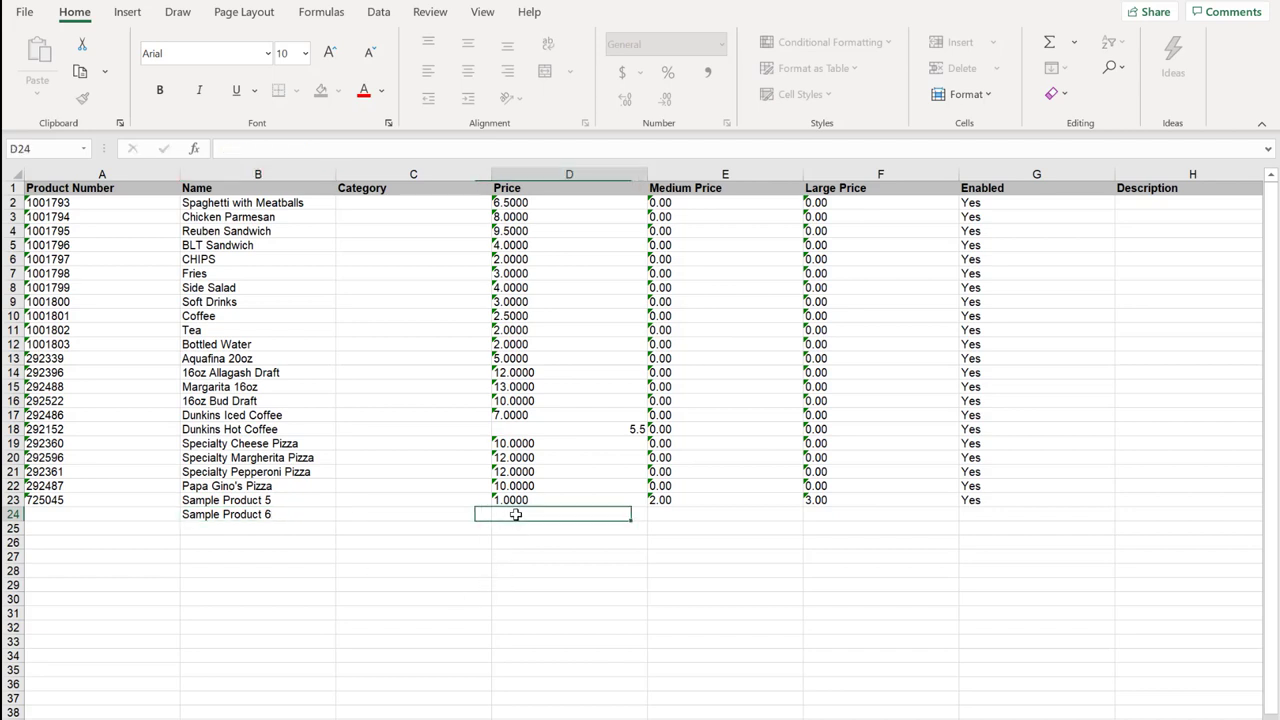
text(2)
click(981, 515)
text(Yes)
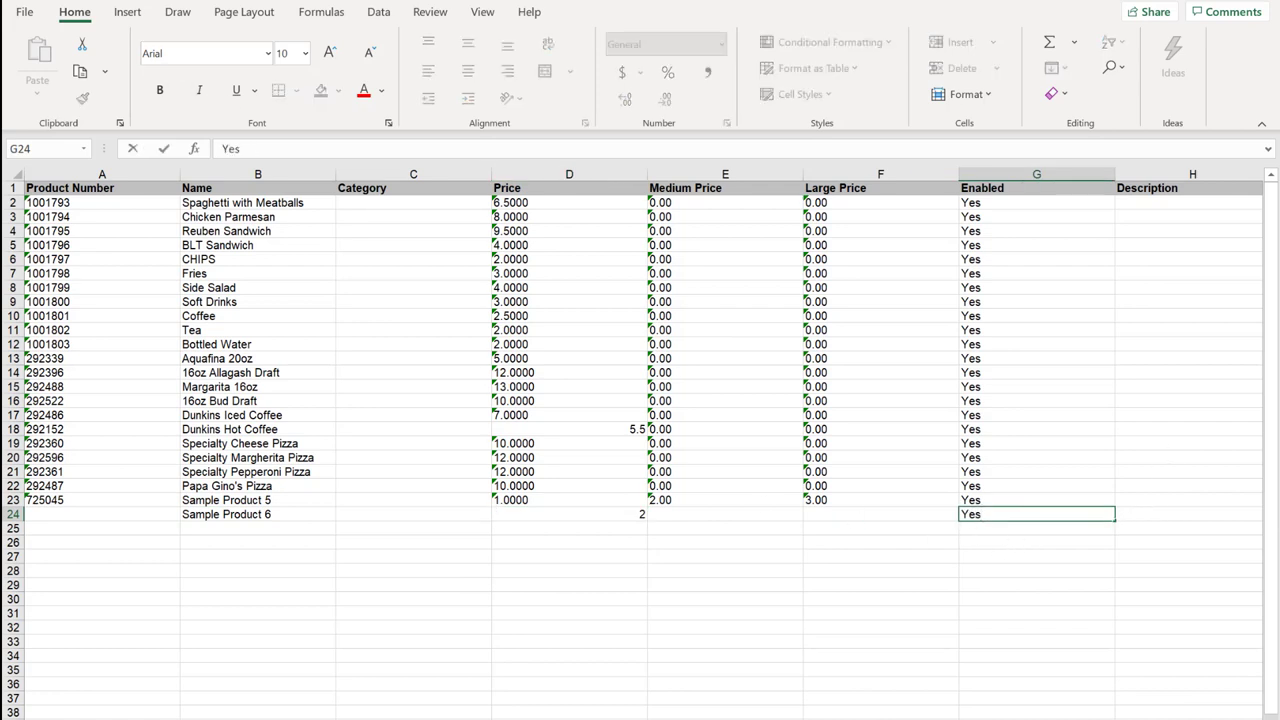
key(ctrl+Return)
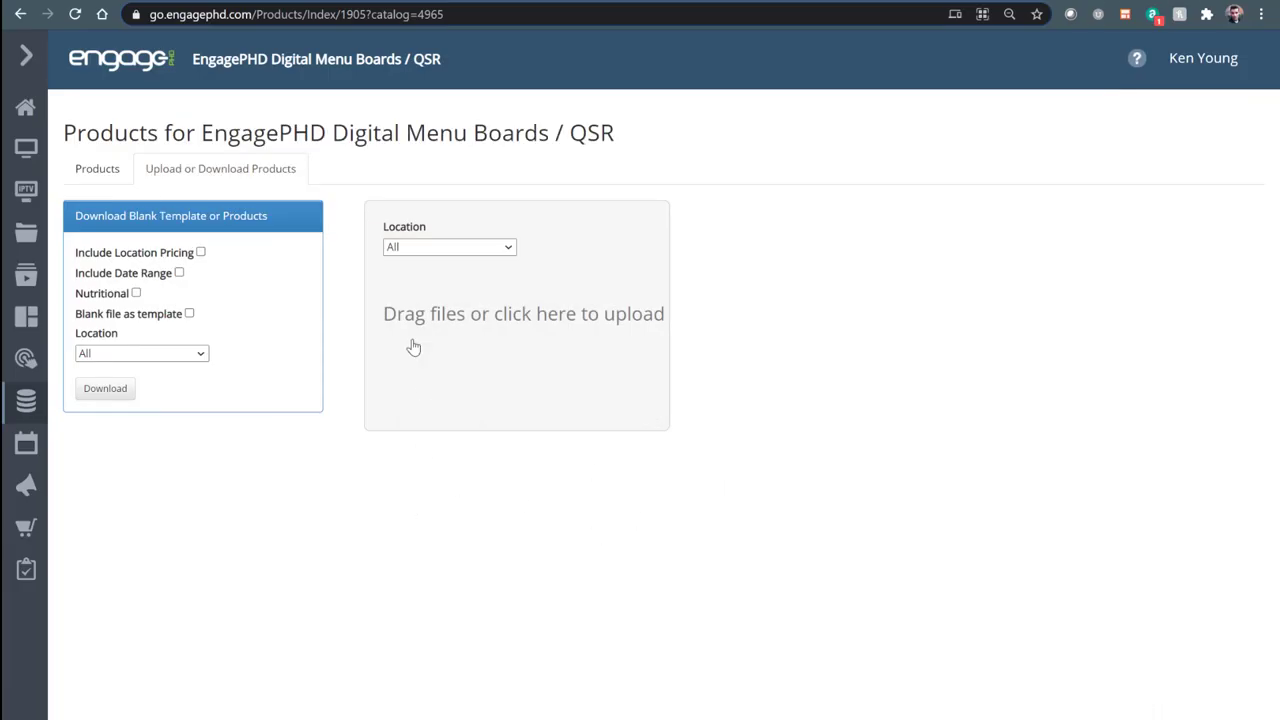
Step: Upload the PingHD spreadsheet from the Desktop to the product catalogue on the EngagePHD site for all locations
click(528, 370)
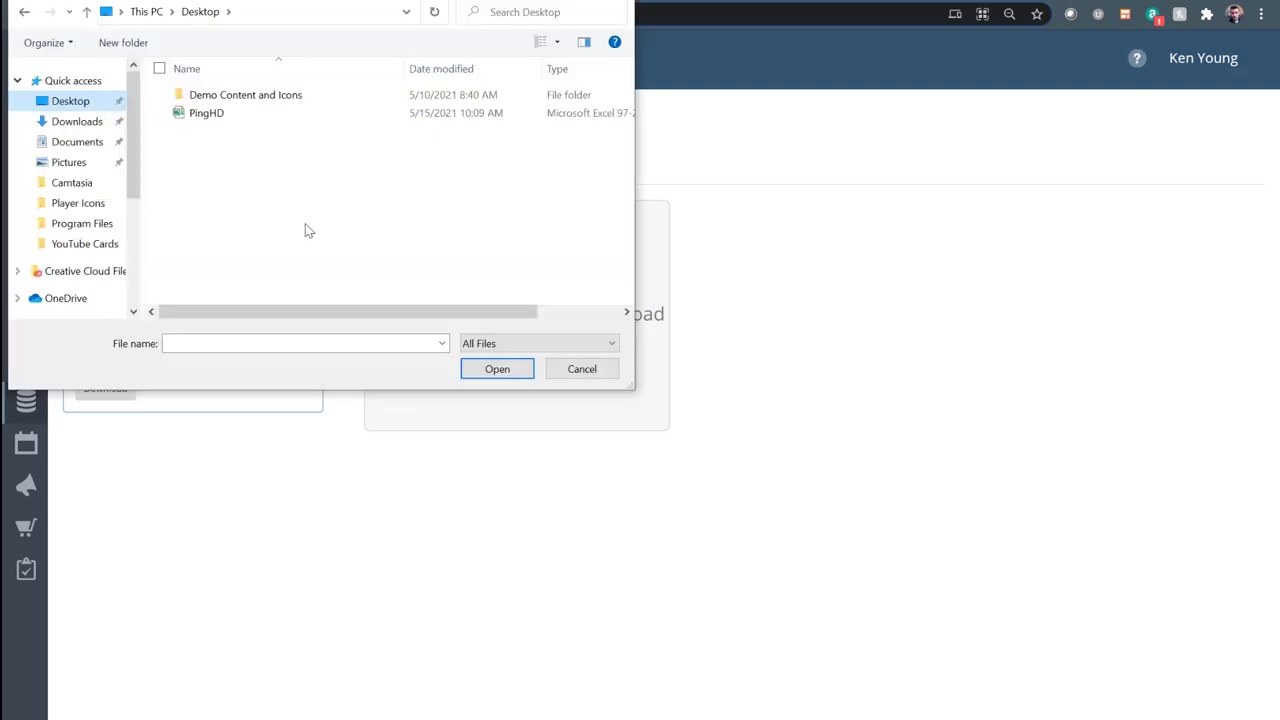
click(219, 118)
click(476, 370)
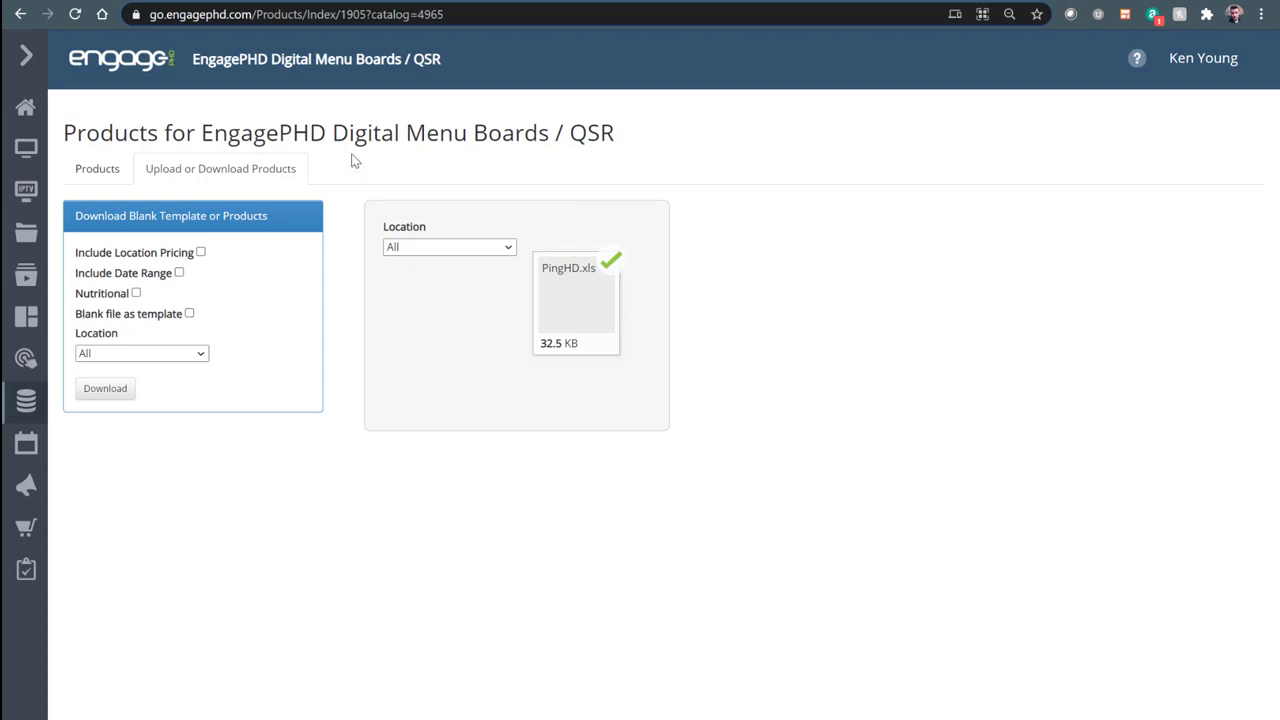
Step: Refresh the catalogue's product list and review the uploaded products
click(97, 169)
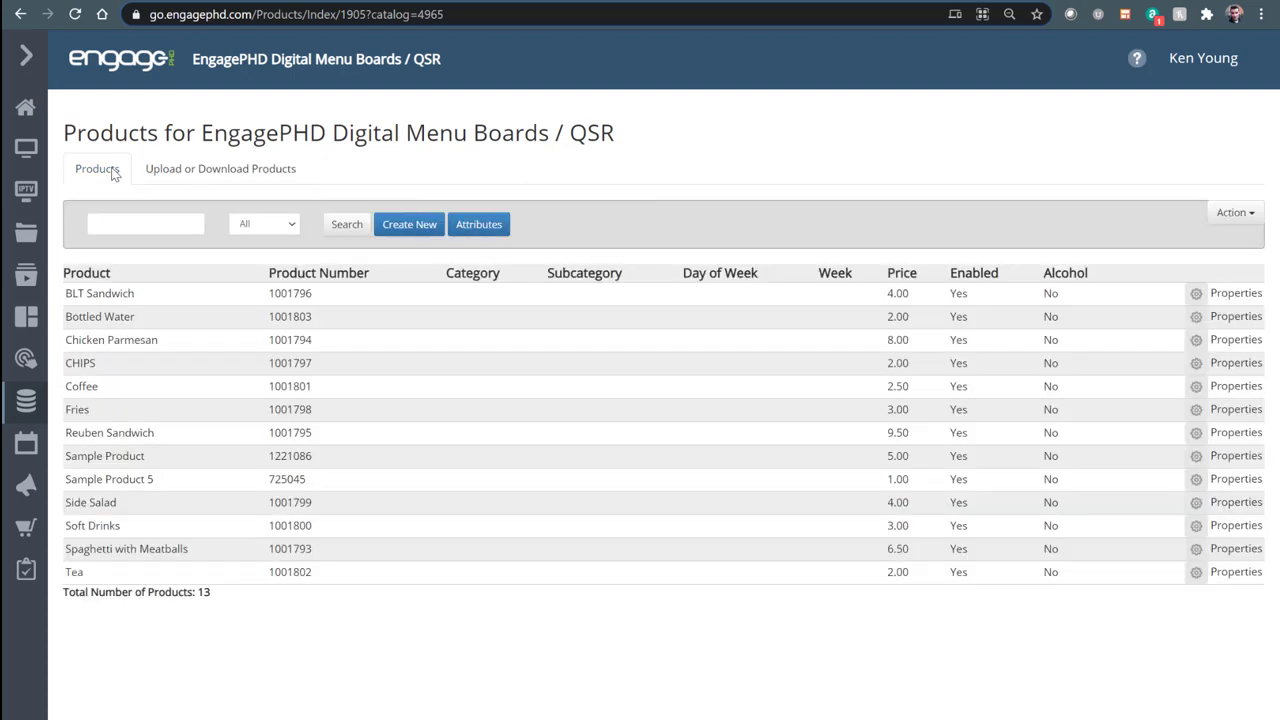
click(347, 225)
scroll(320, 320, down, 3)
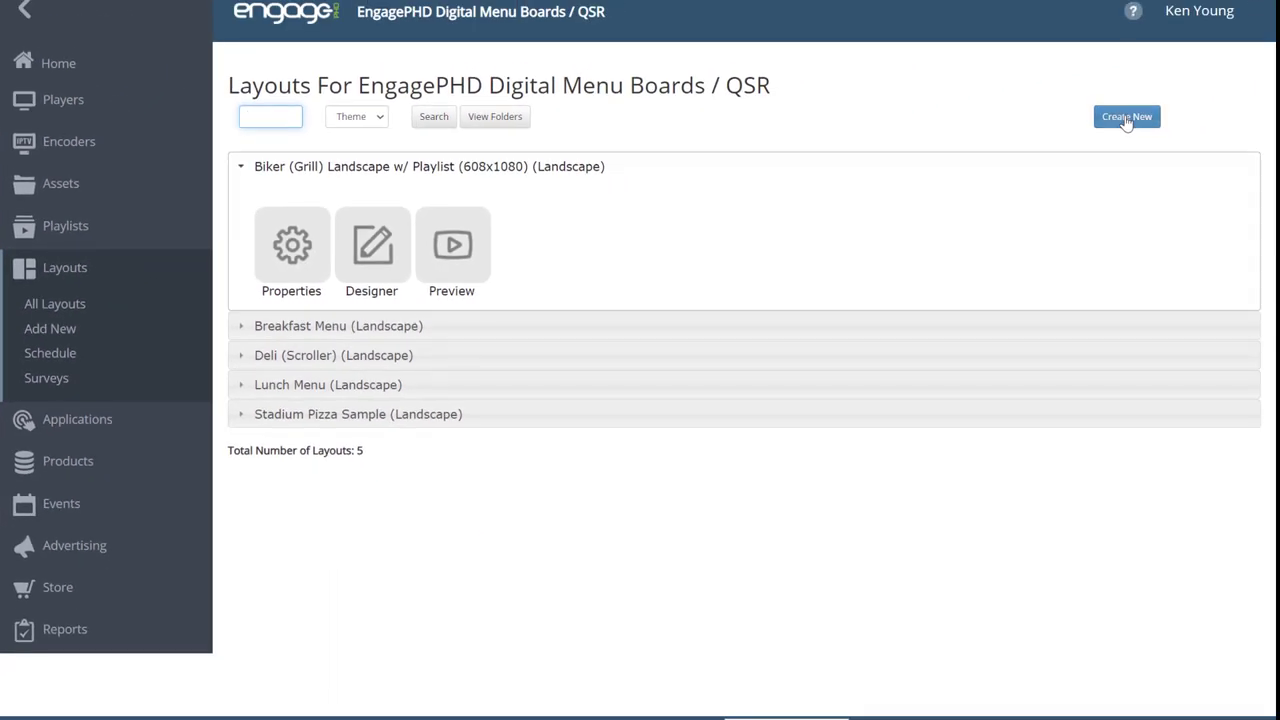
Step: Create a new 1920 × 1080 px layout named Sample and open it in the Designer
click(1126, 117)
click(524, 170)
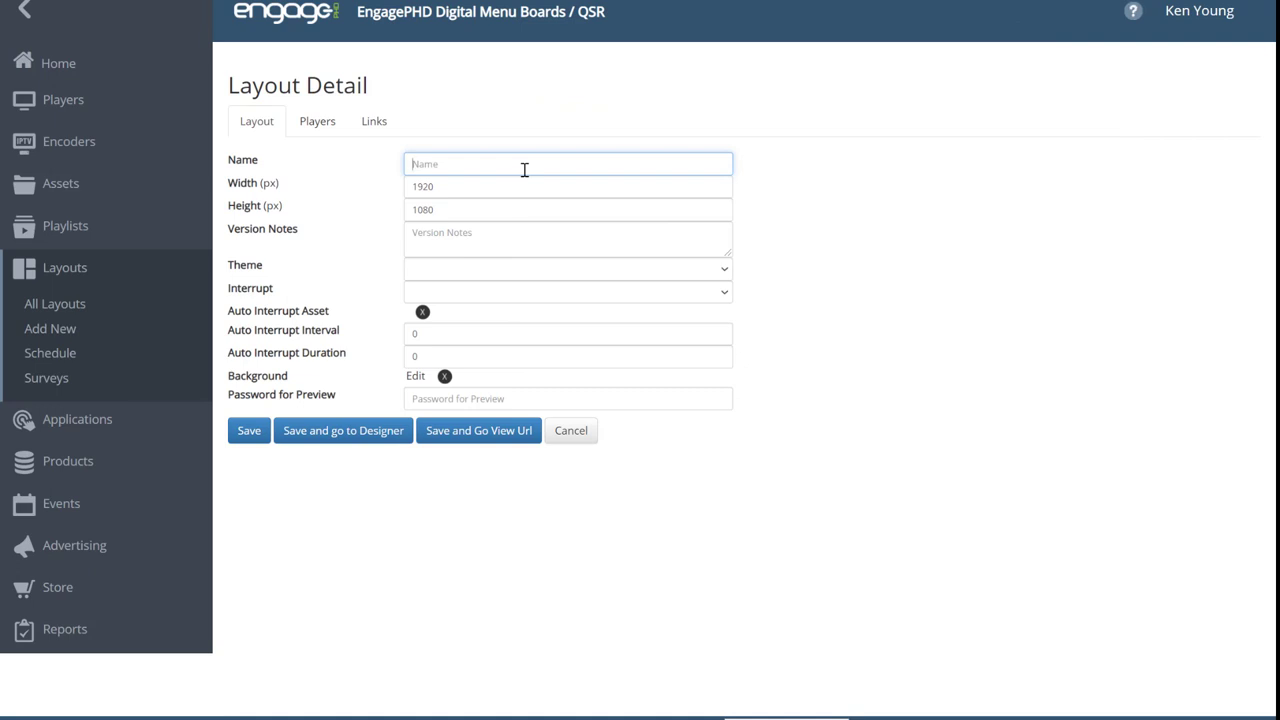
click(508, 187)
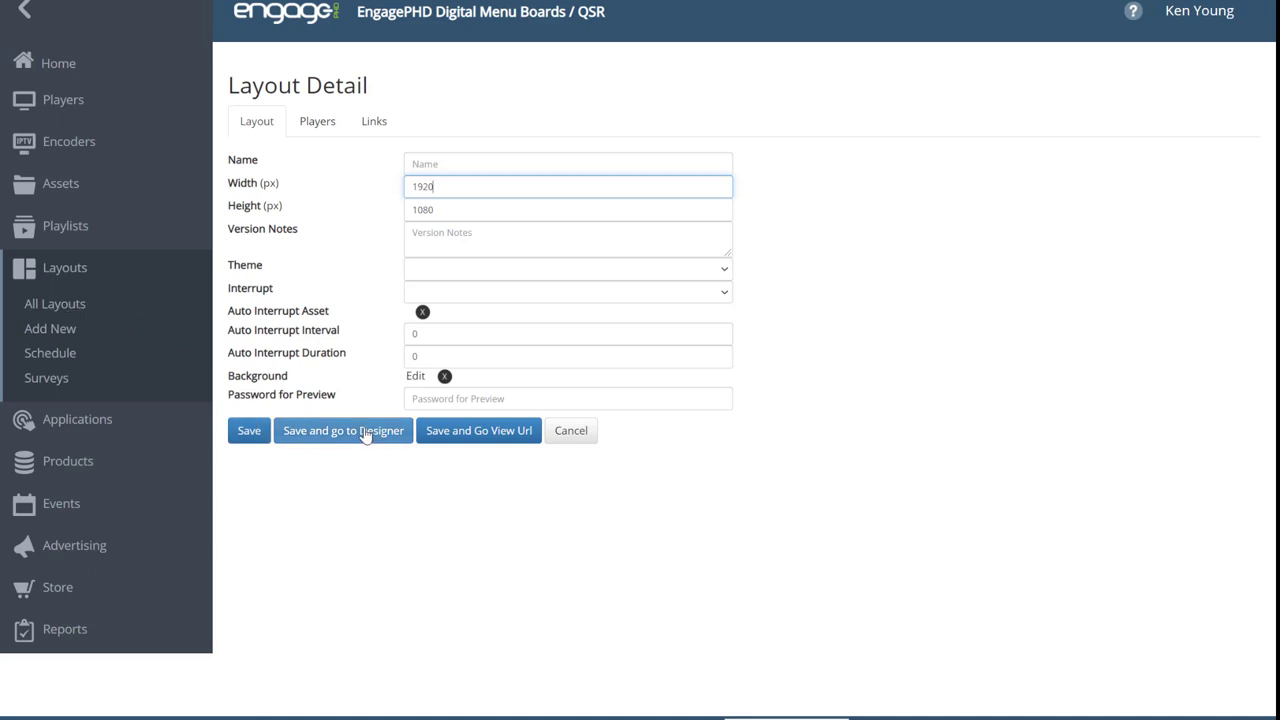
click(437, 165)
text(Sample)
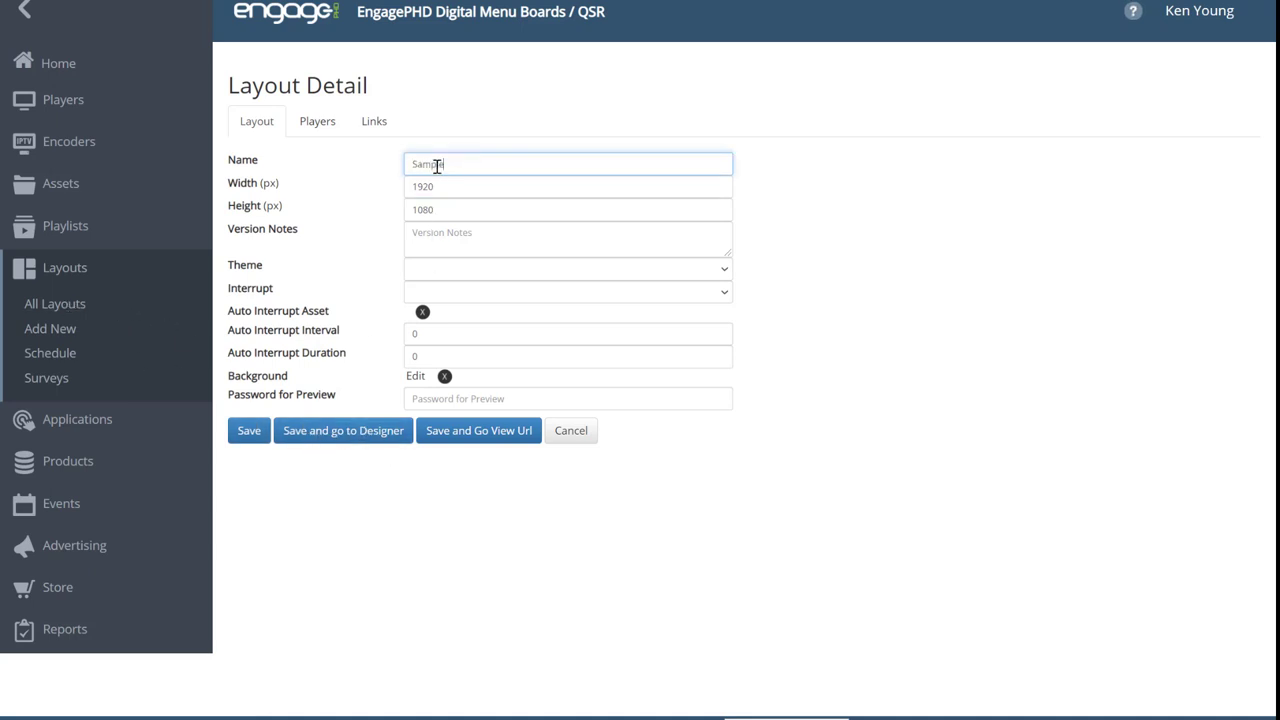
key(Return)
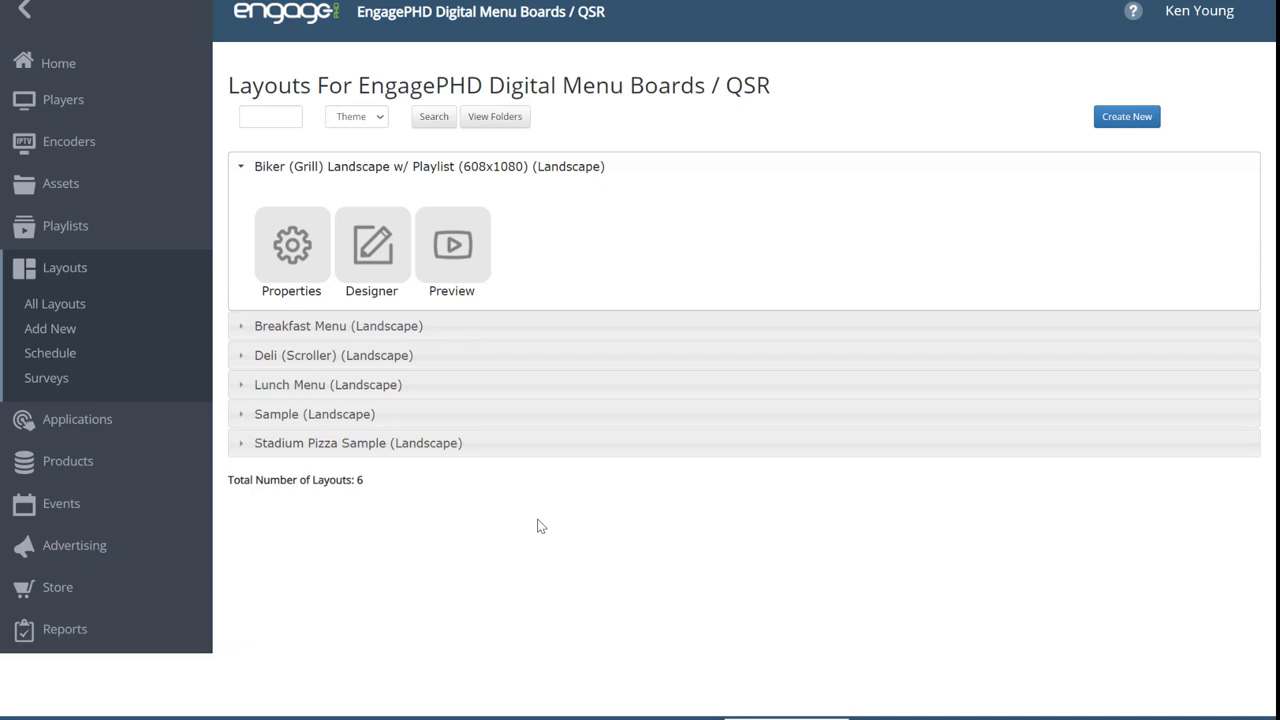
click(385, 414)
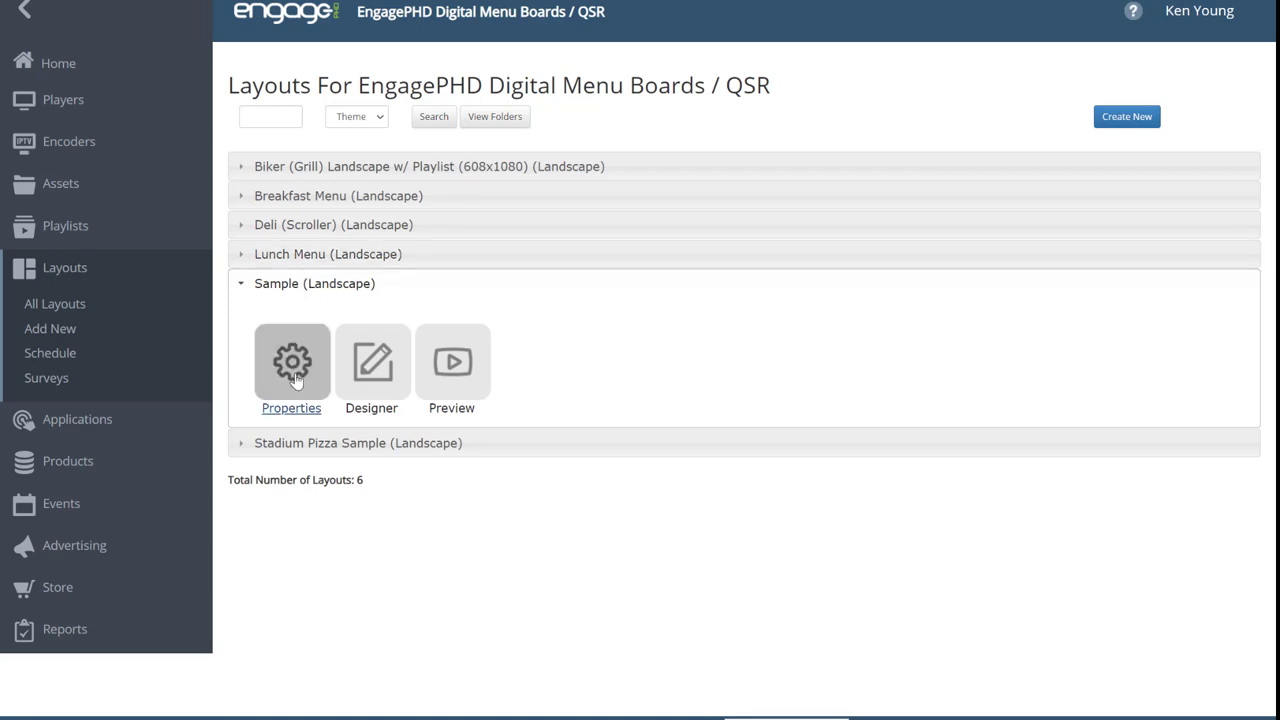
click(365, 381)
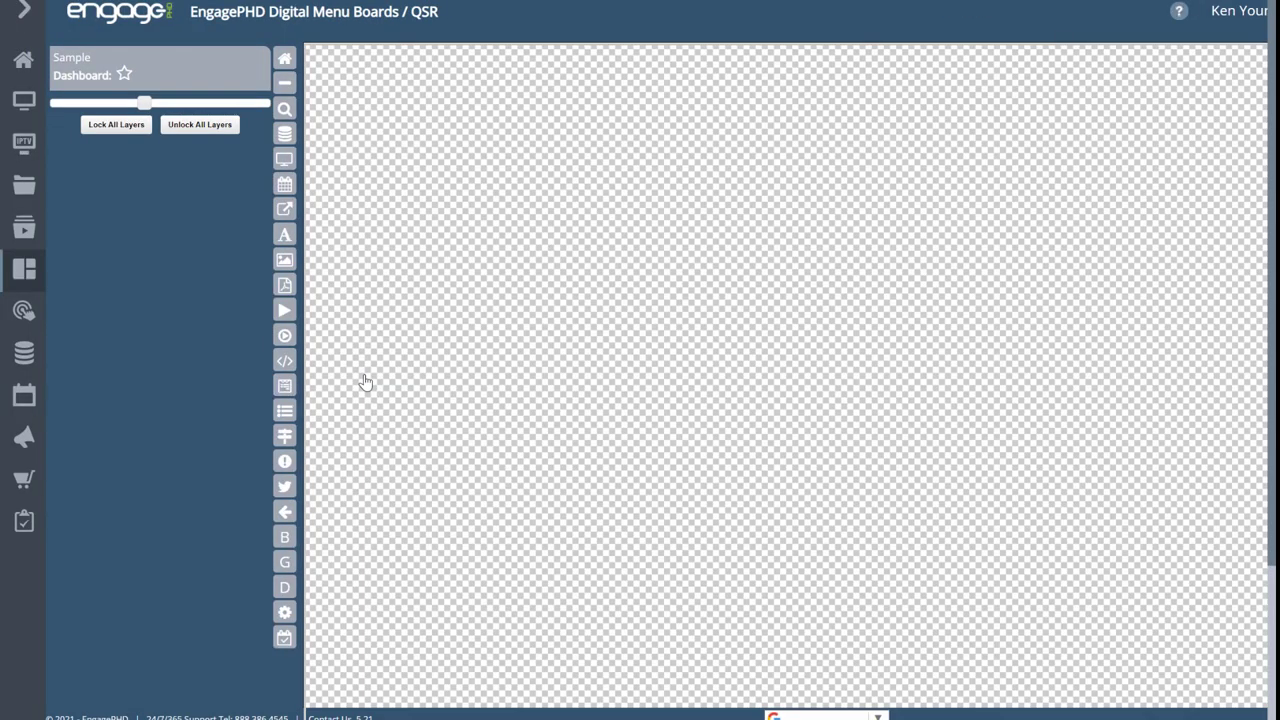
Step: Examine the empty Sample layout canvas at smaller and larger browser zoom levels
key(ctrl+minus)
key(ctrl+minus)
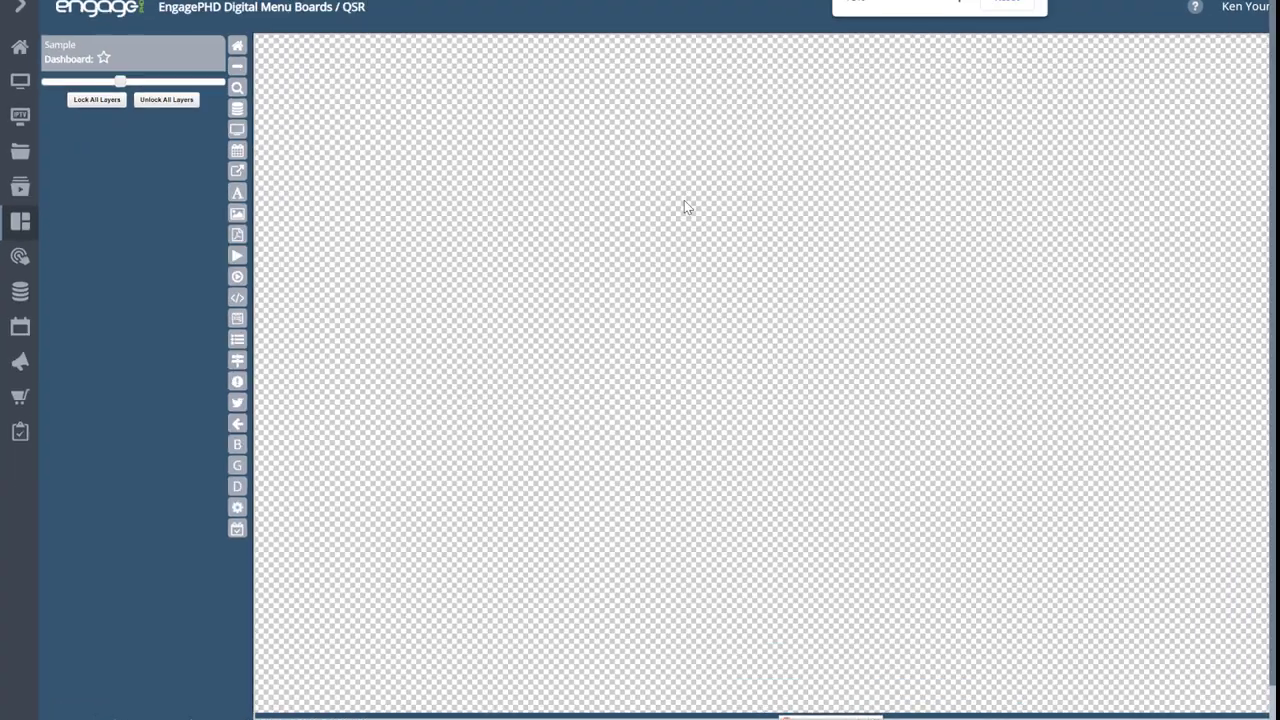
key(ctrl+minus)
key(ctrl+minus)
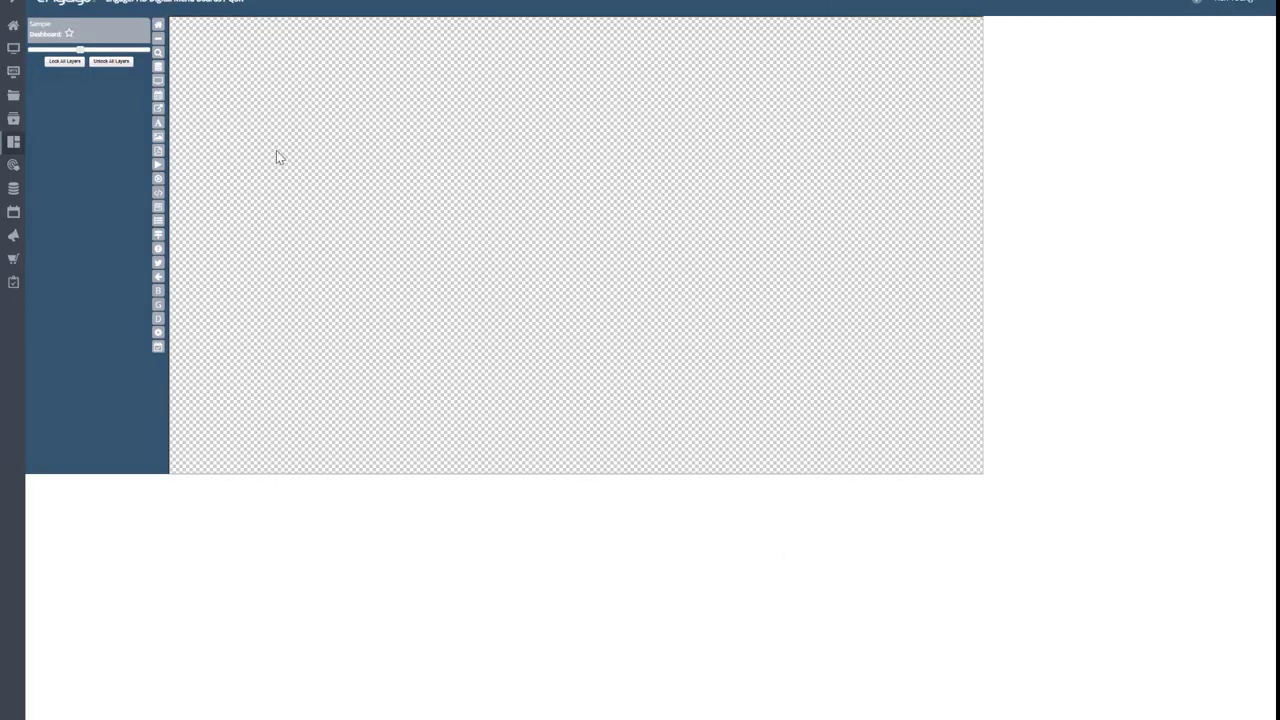
key(ctrl+plus)
key(ctrl+plus)
key(ctrl+minus)
key(ctrl+minus)
key(ctrl+plus)
key(ctrl+plus)
key(ctrl+plus)
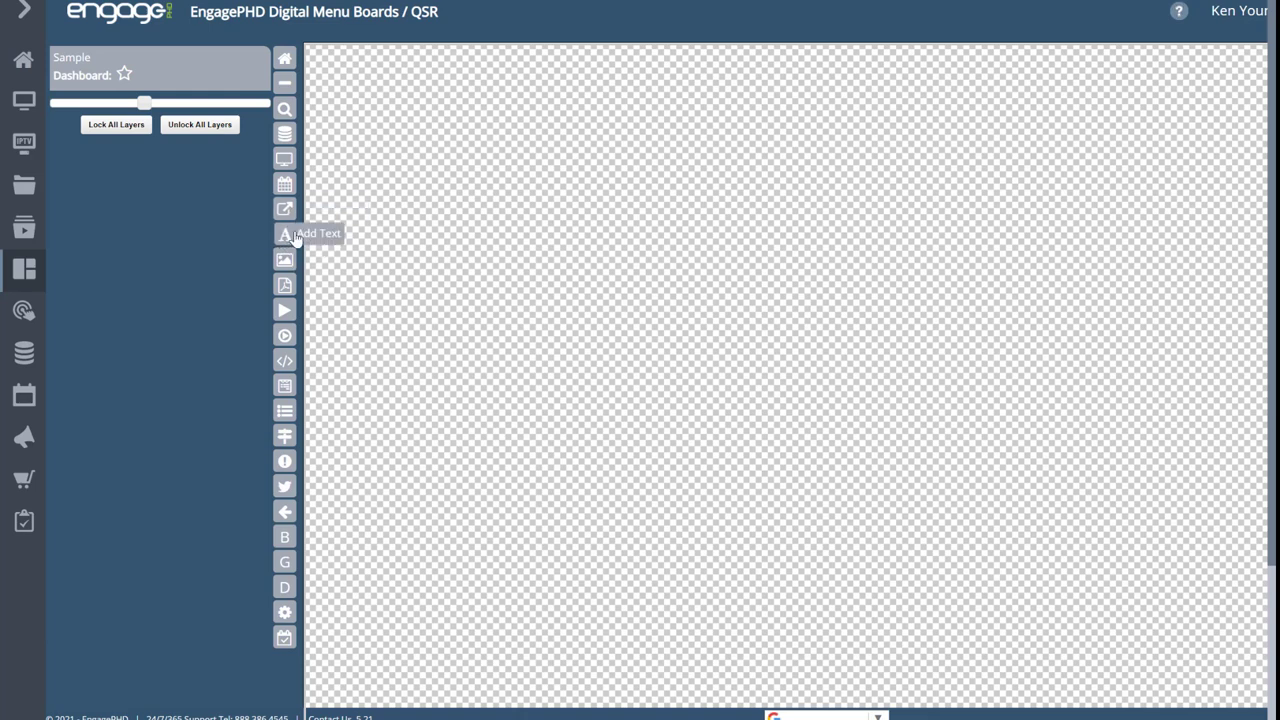
Step: Add the image Dedicated Deli BG.png from the asset library to the Sample layout and position it at X 0, Y 0
scroll(288, 225, down, 1)
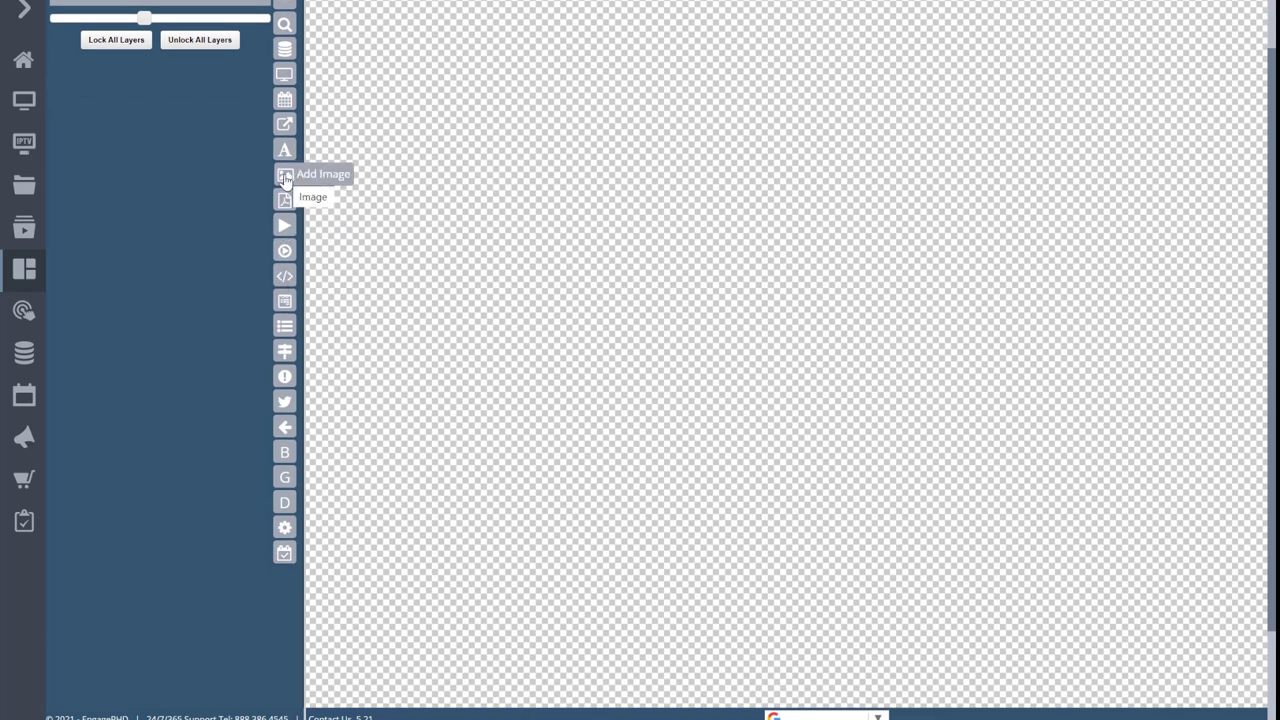
click(285, 176)
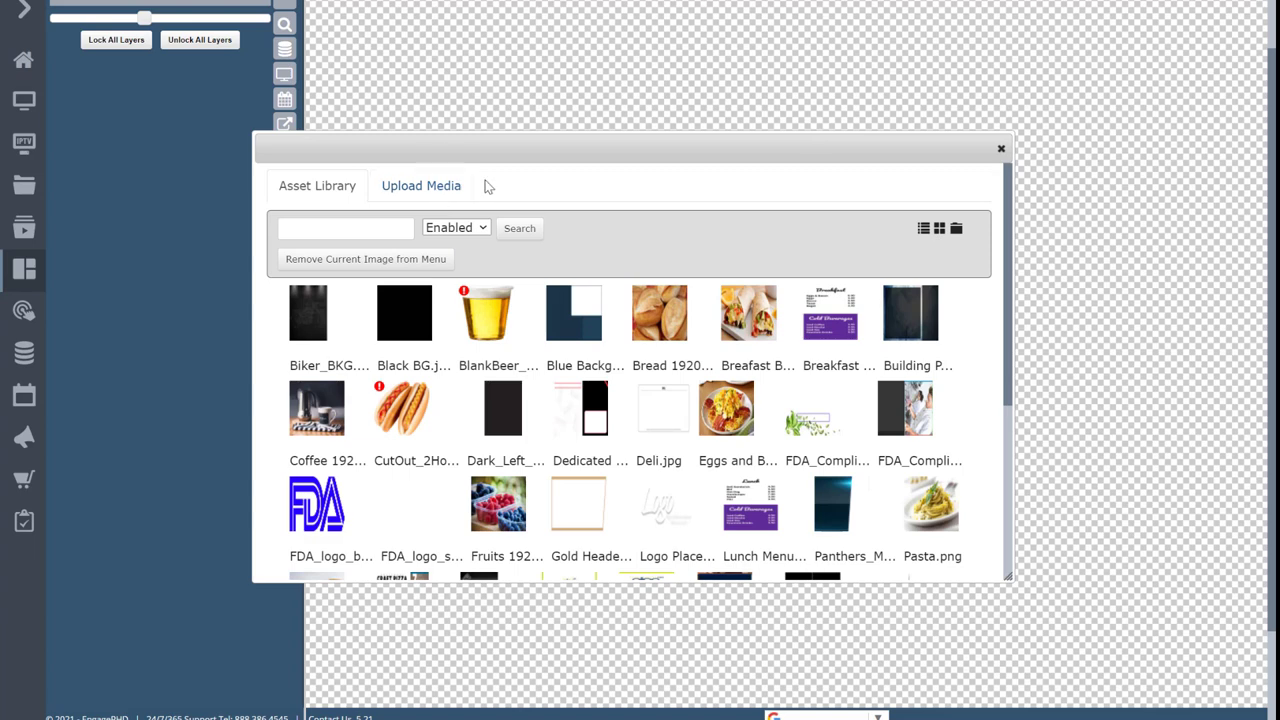
click(427, 190)
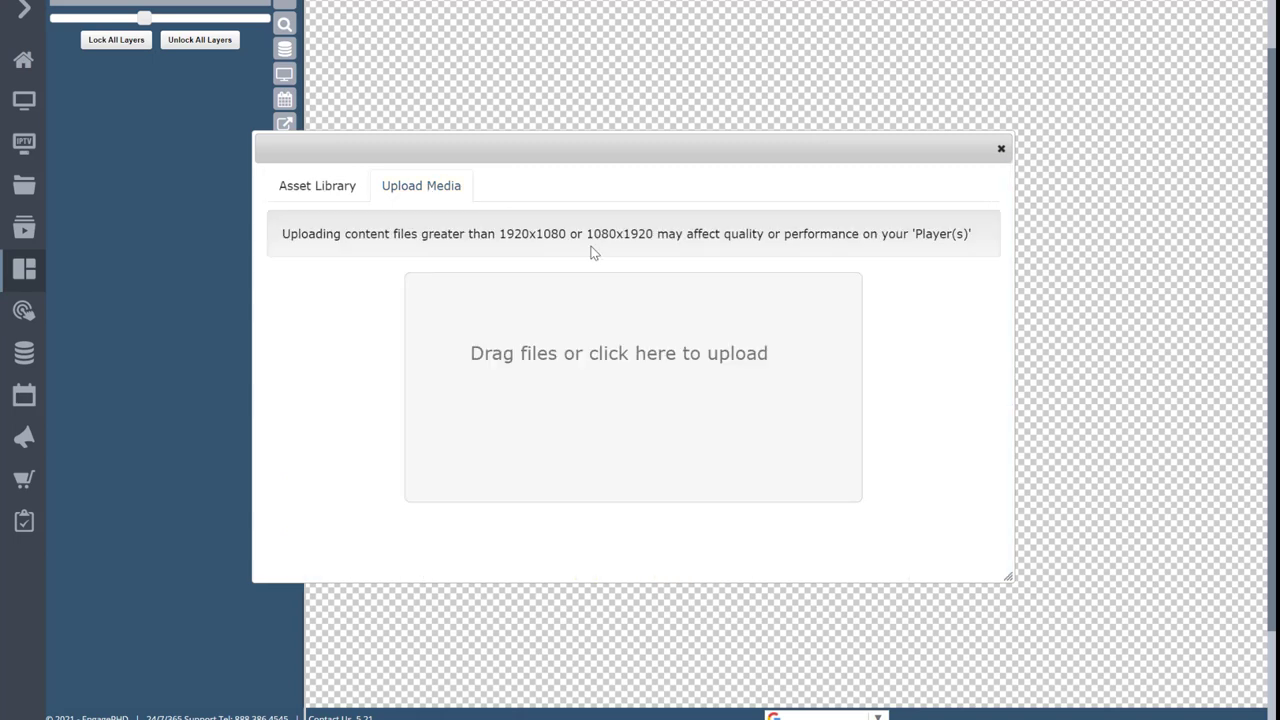
click(322, 194)
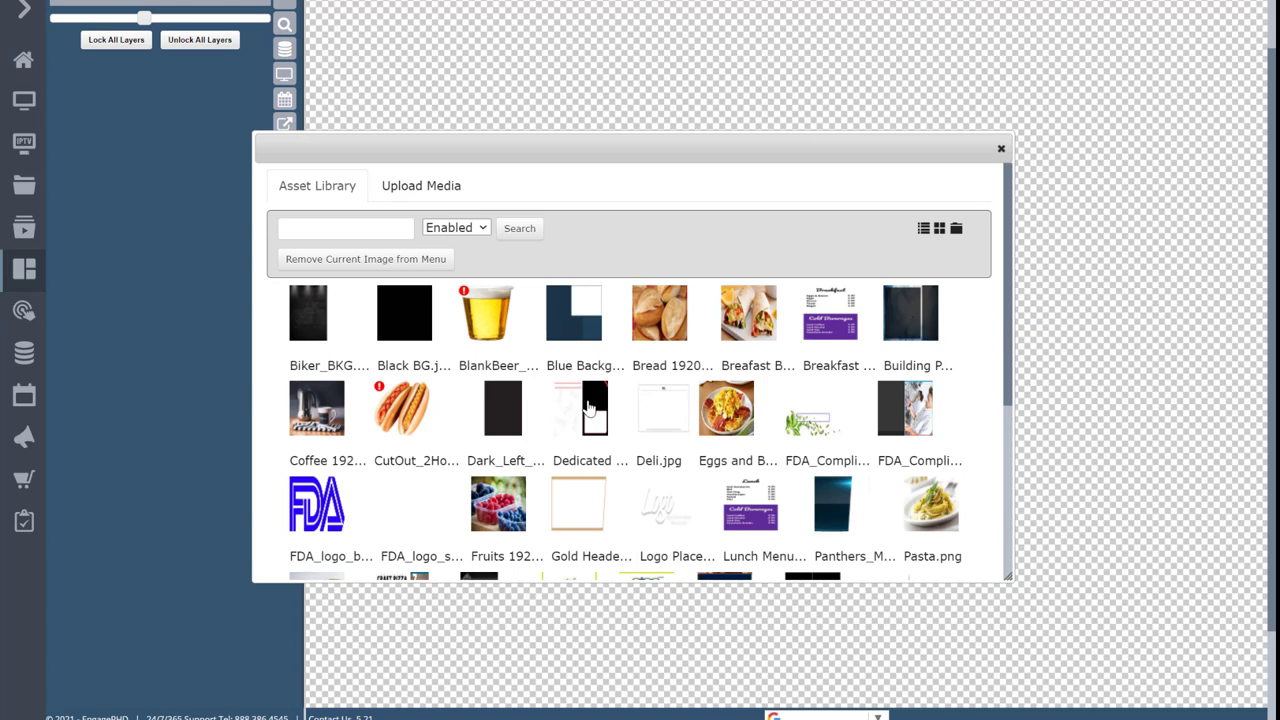
click(589, 405)
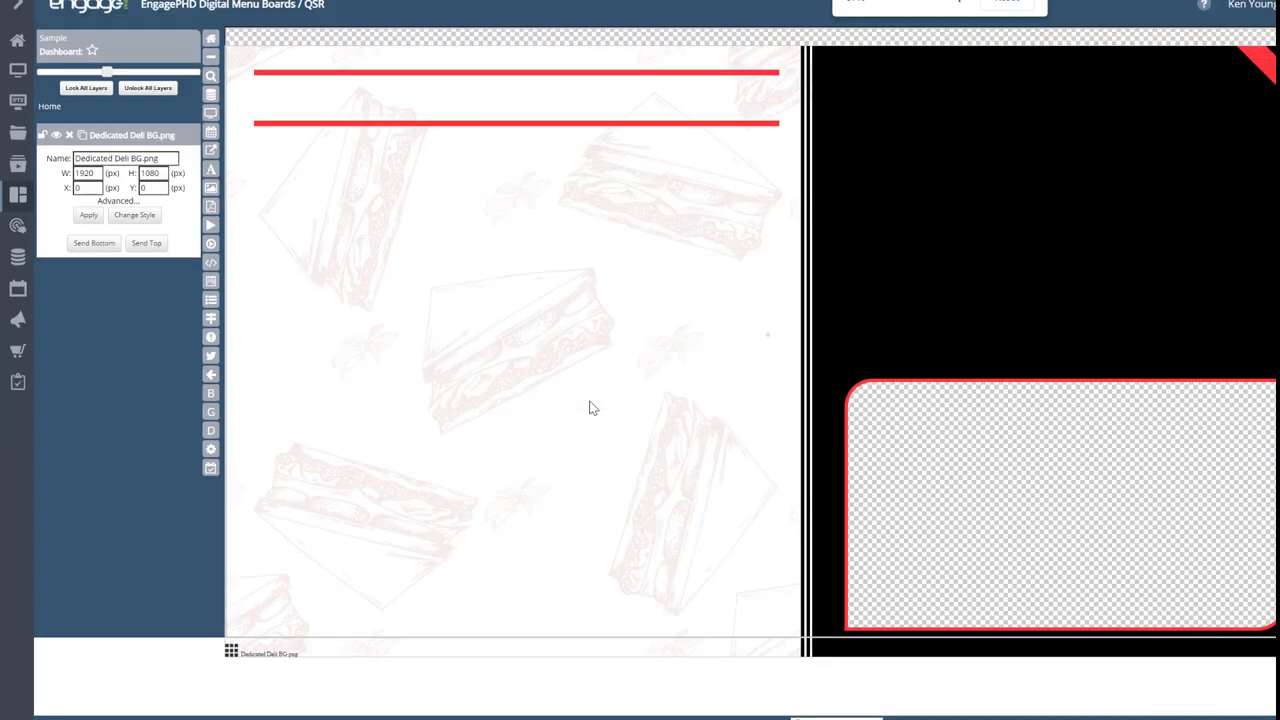
drag(590, 407, 589, 377)
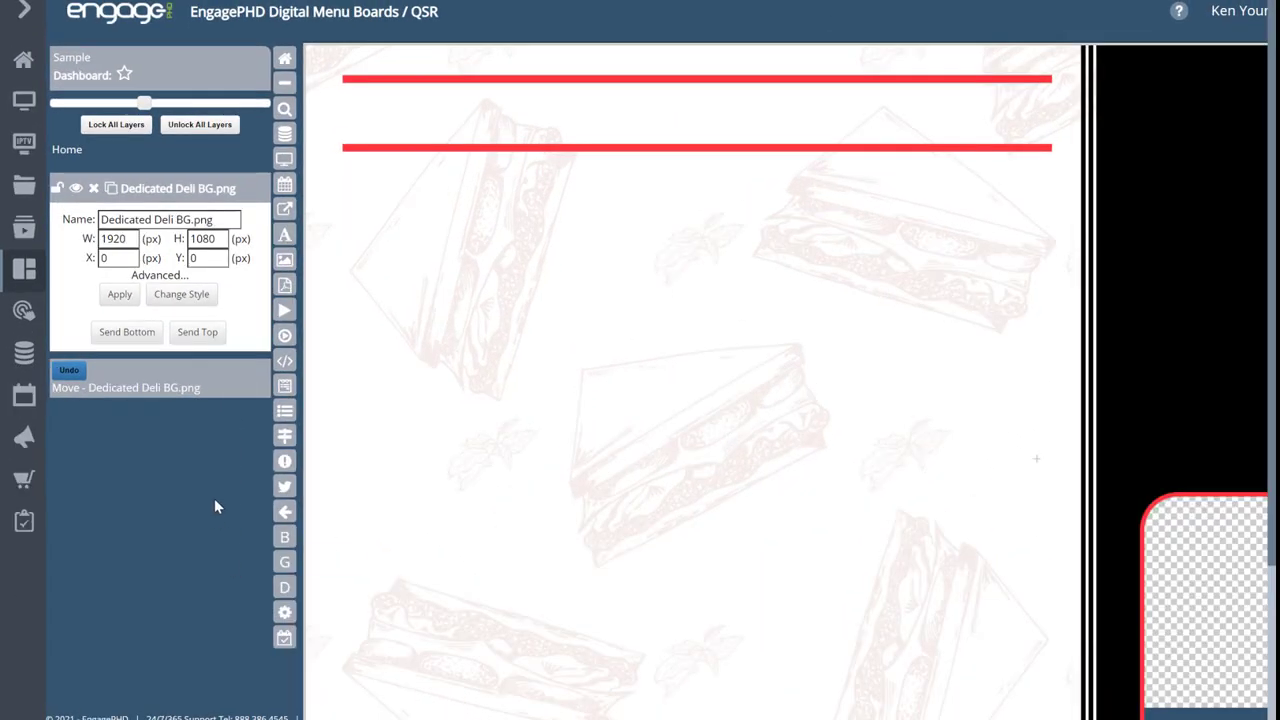
Step: Search the store for qsr, limiting the results to layout templates only
click(24, 484)
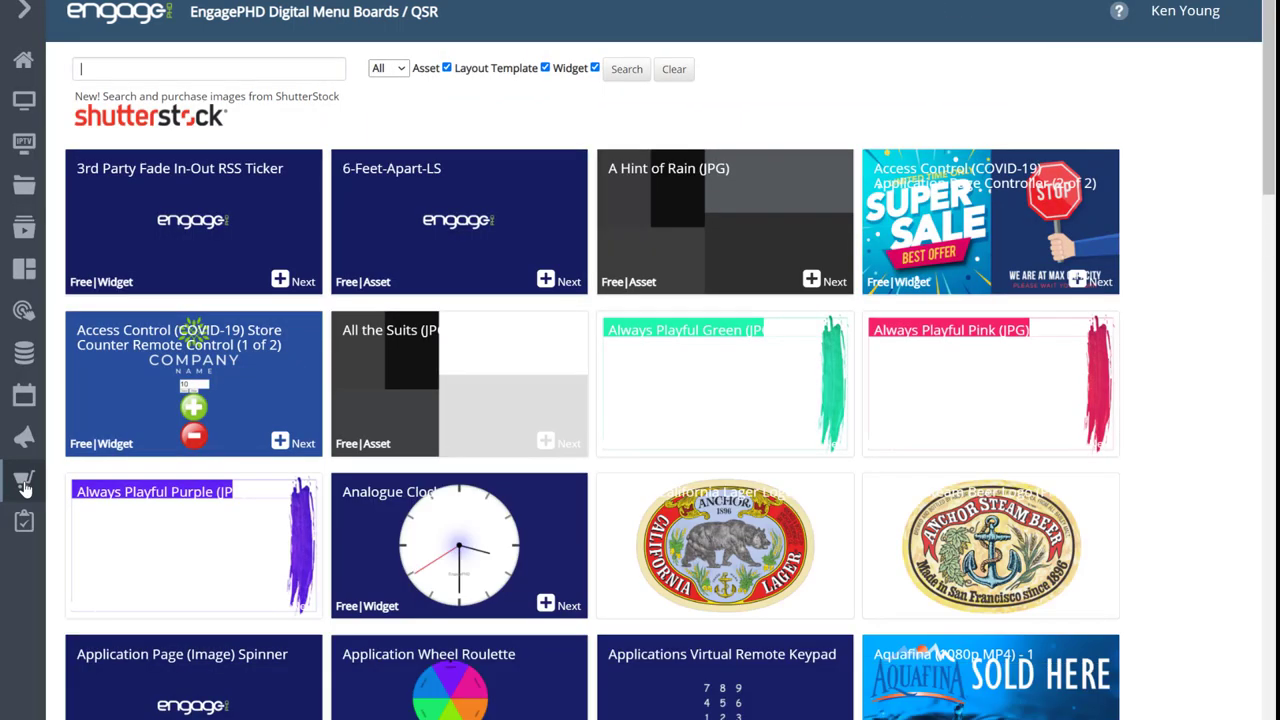
click(22, 14)
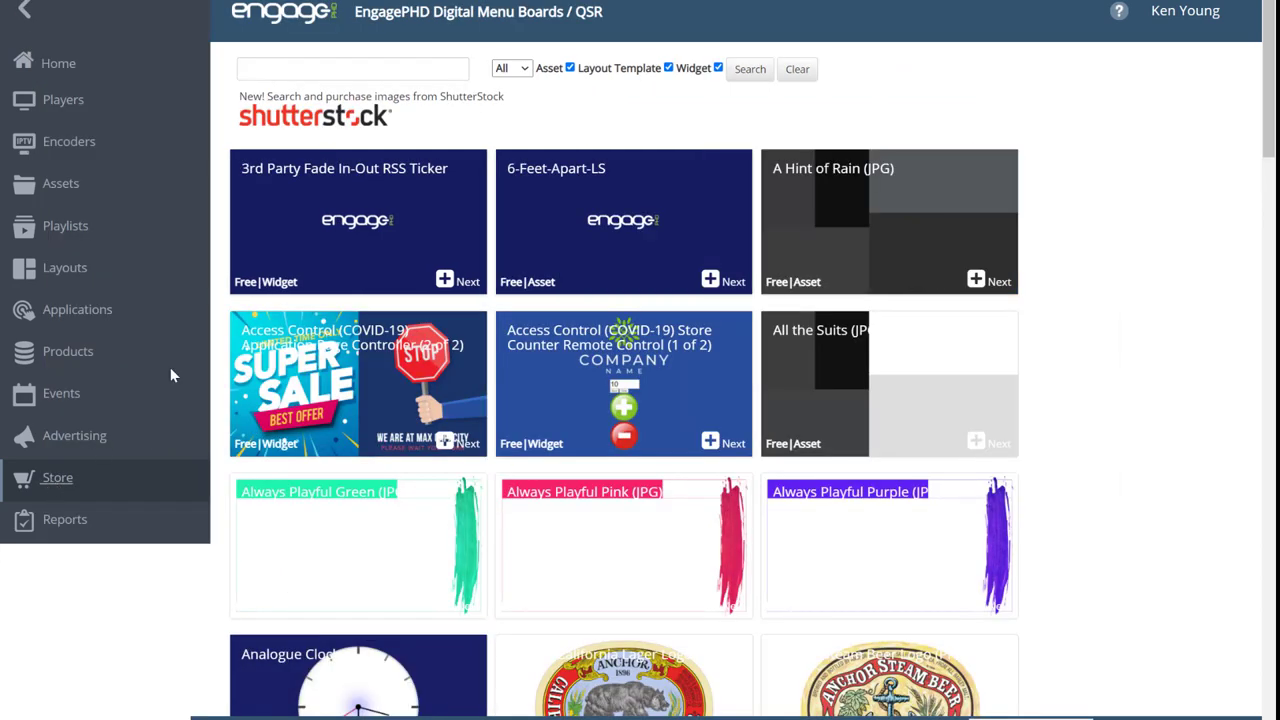
click(556, 73)
click(704, 74)
click(427, 63)
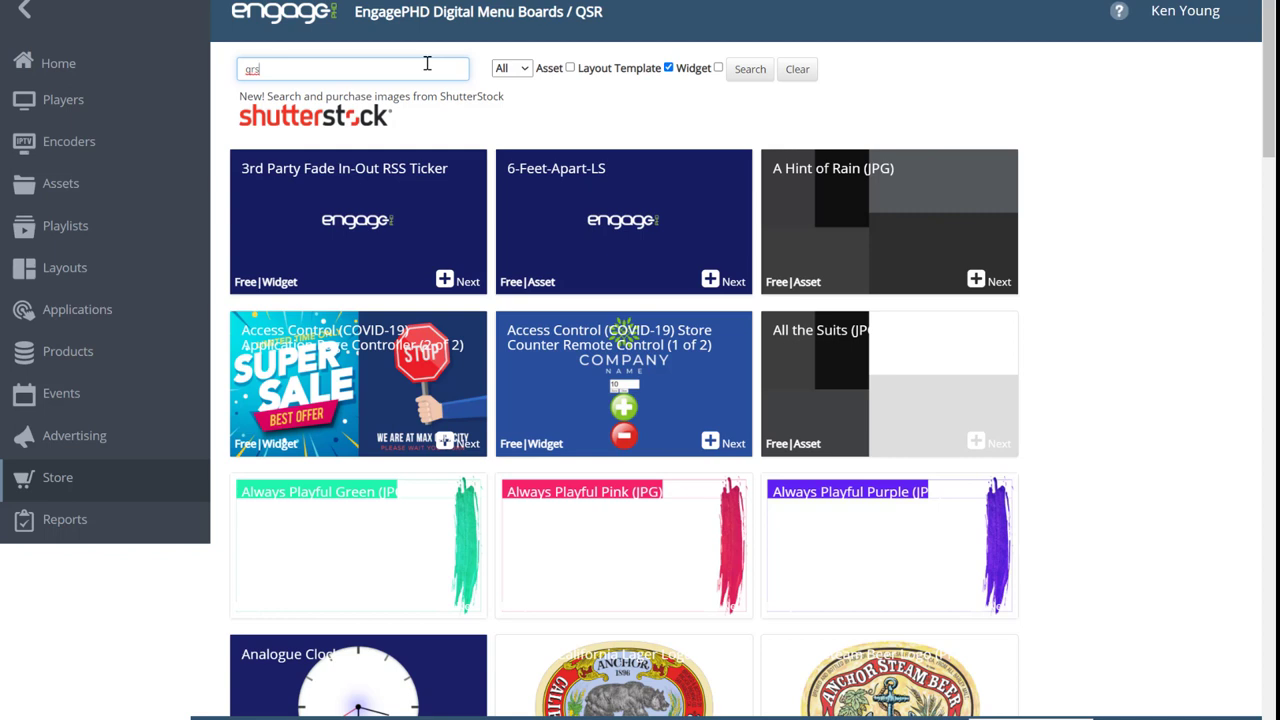
key(BackSpace)
key(BackSpace)
key(Return)
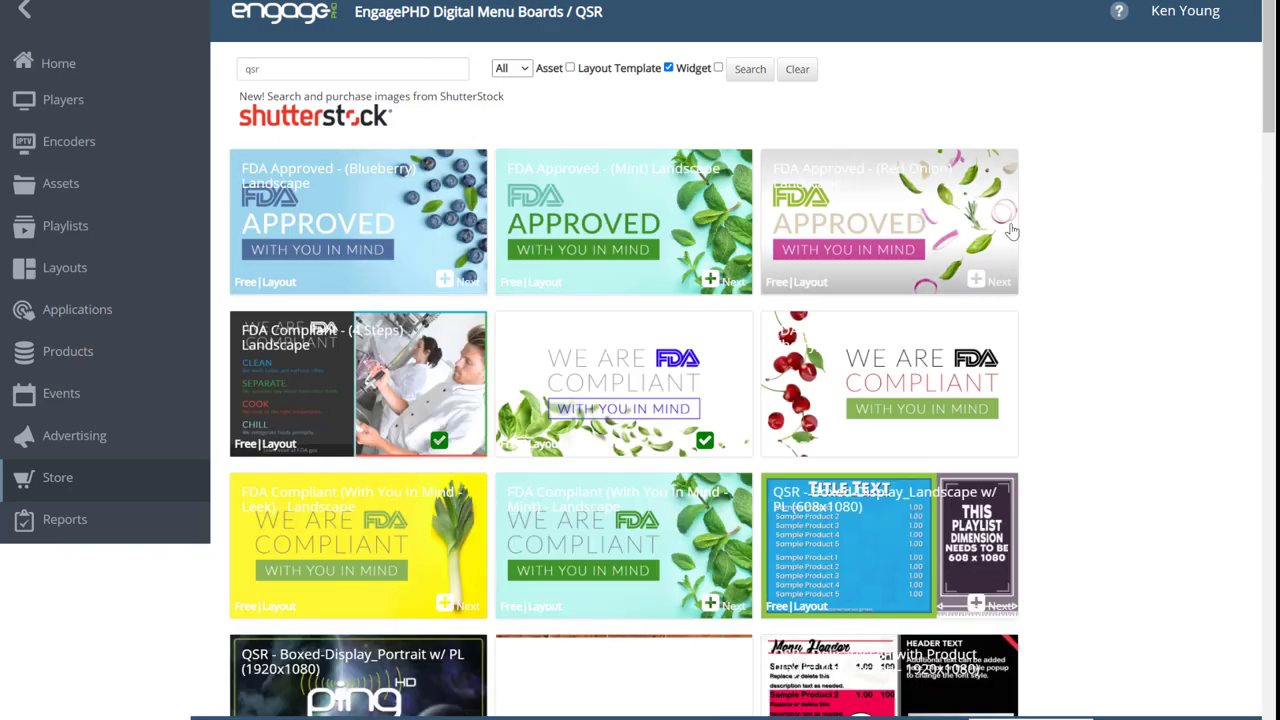
Step: Browse the found layout templates and open the details of QSR - 50sDiner-Portrait - w/Playlist 1920x1080
scroll(1258, 120, down, 4)
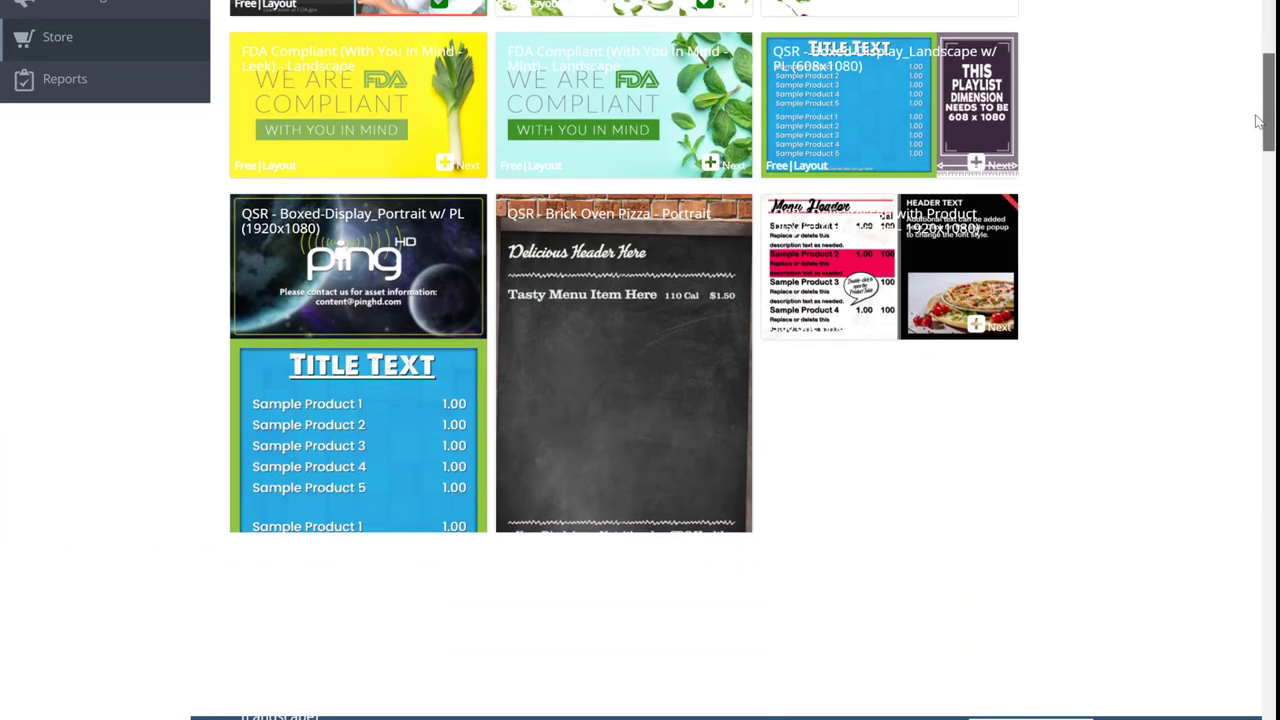
scroll(1258, 120, down, 2)
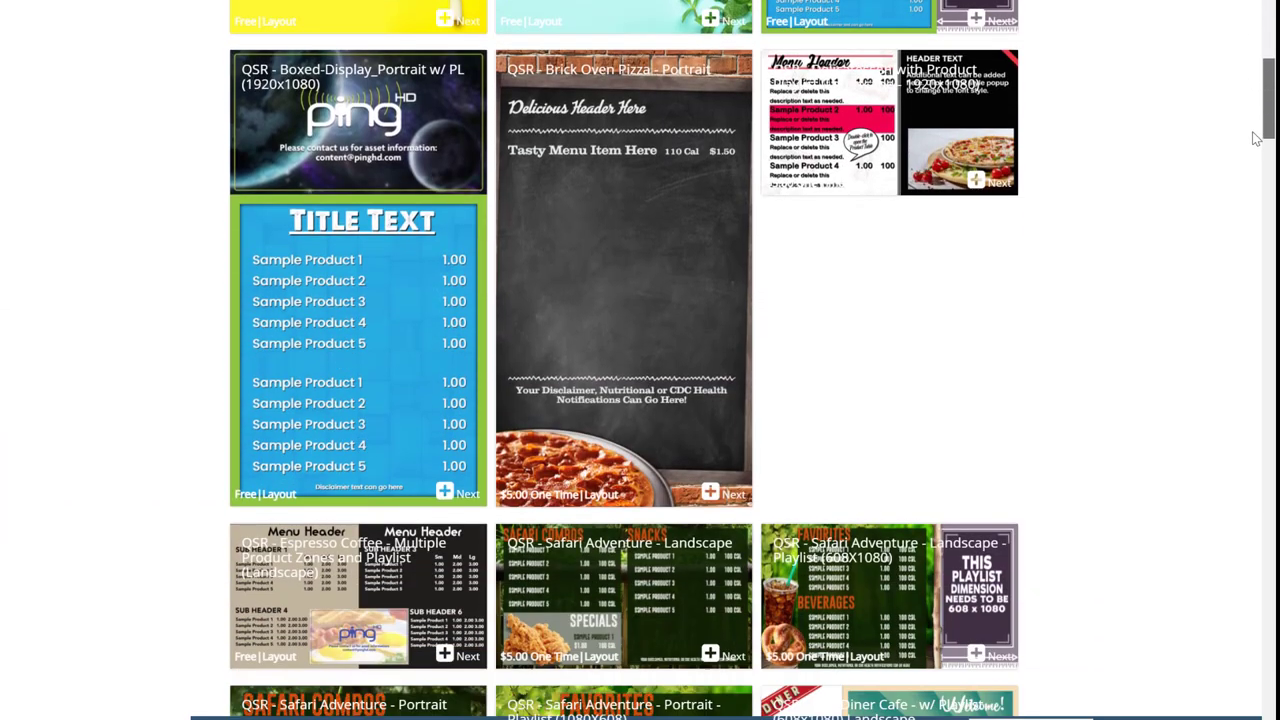
scroll(1256, 138, down, 5)
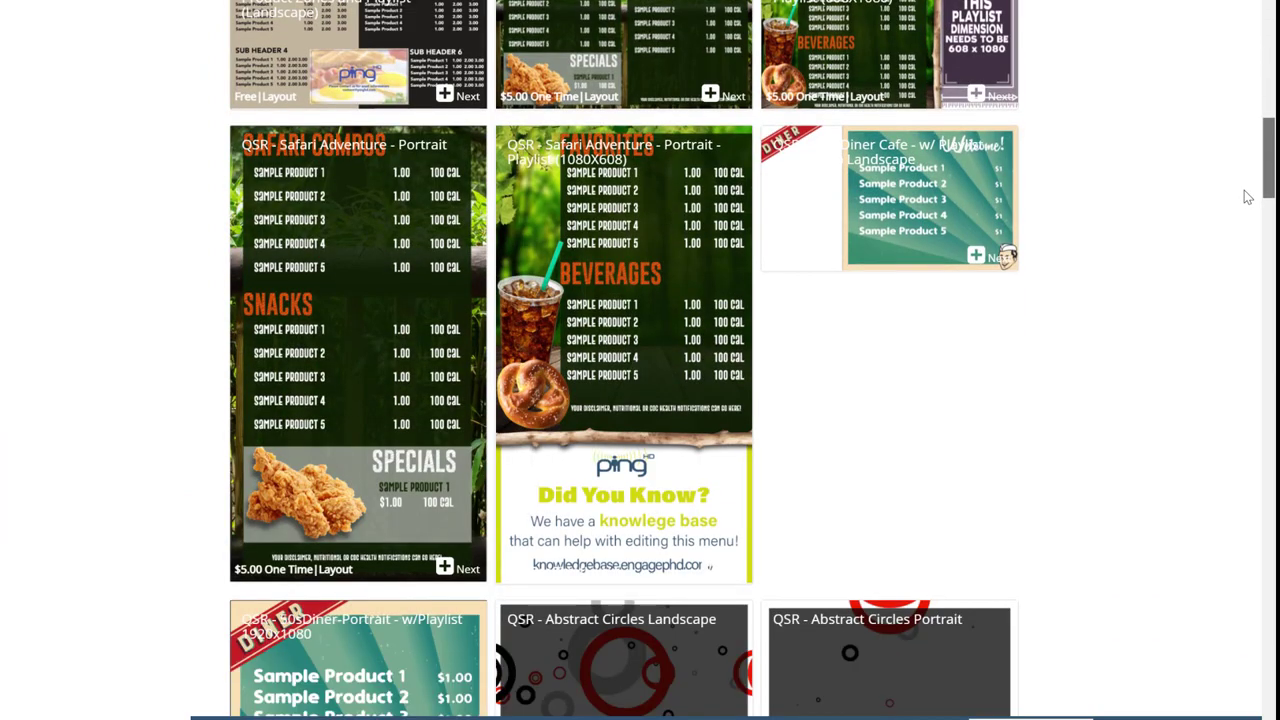
scroll(1246, 199, down, 1)
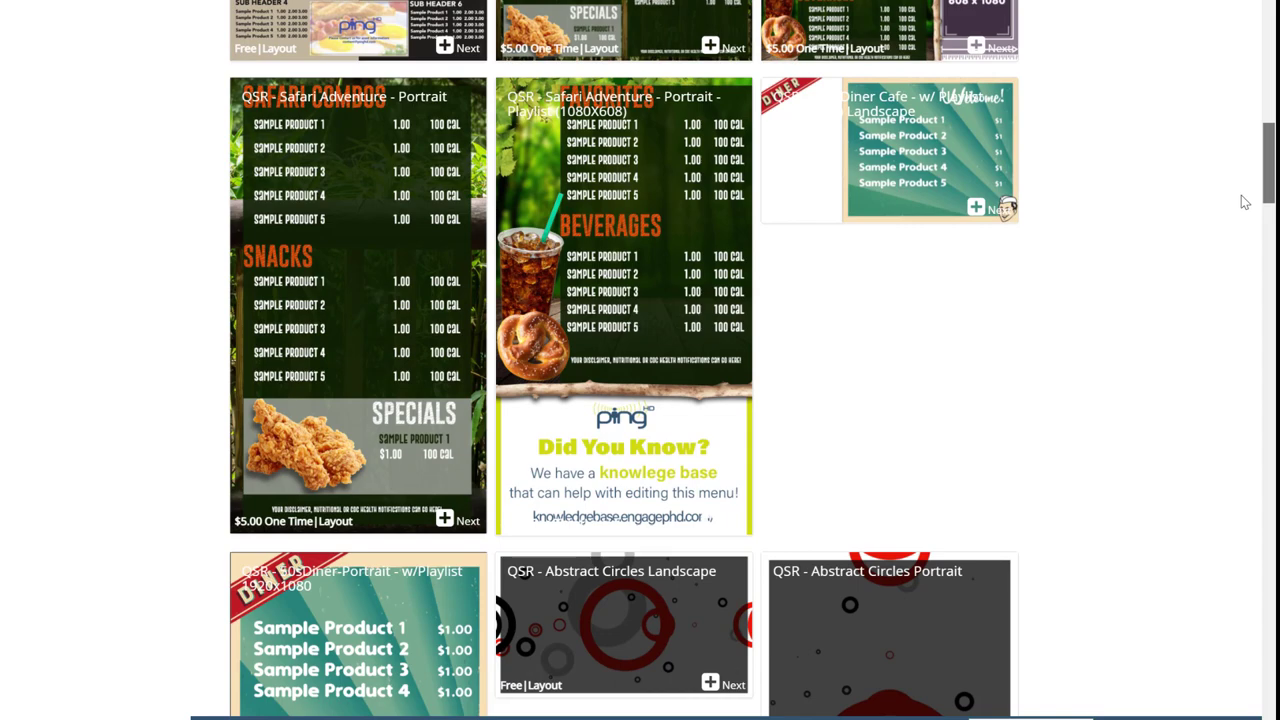
scroll(1244, 202, down, 5)
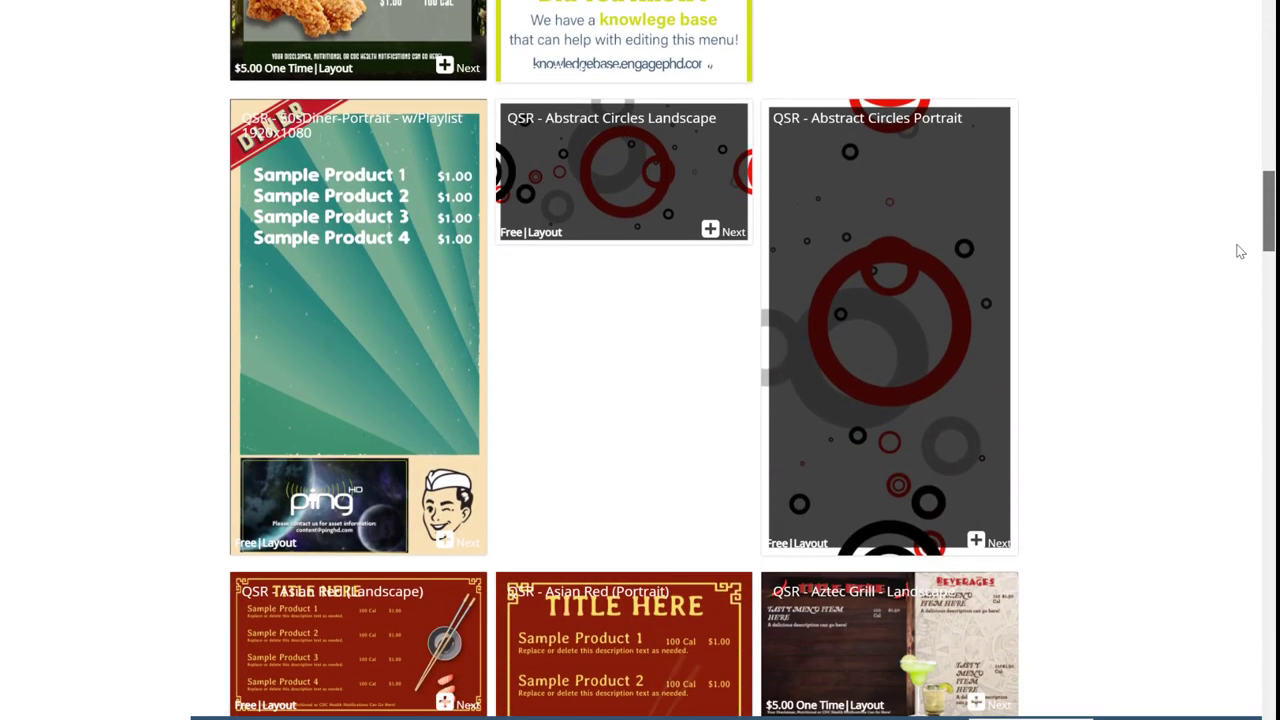
scroll(1240, 252, down, 10)
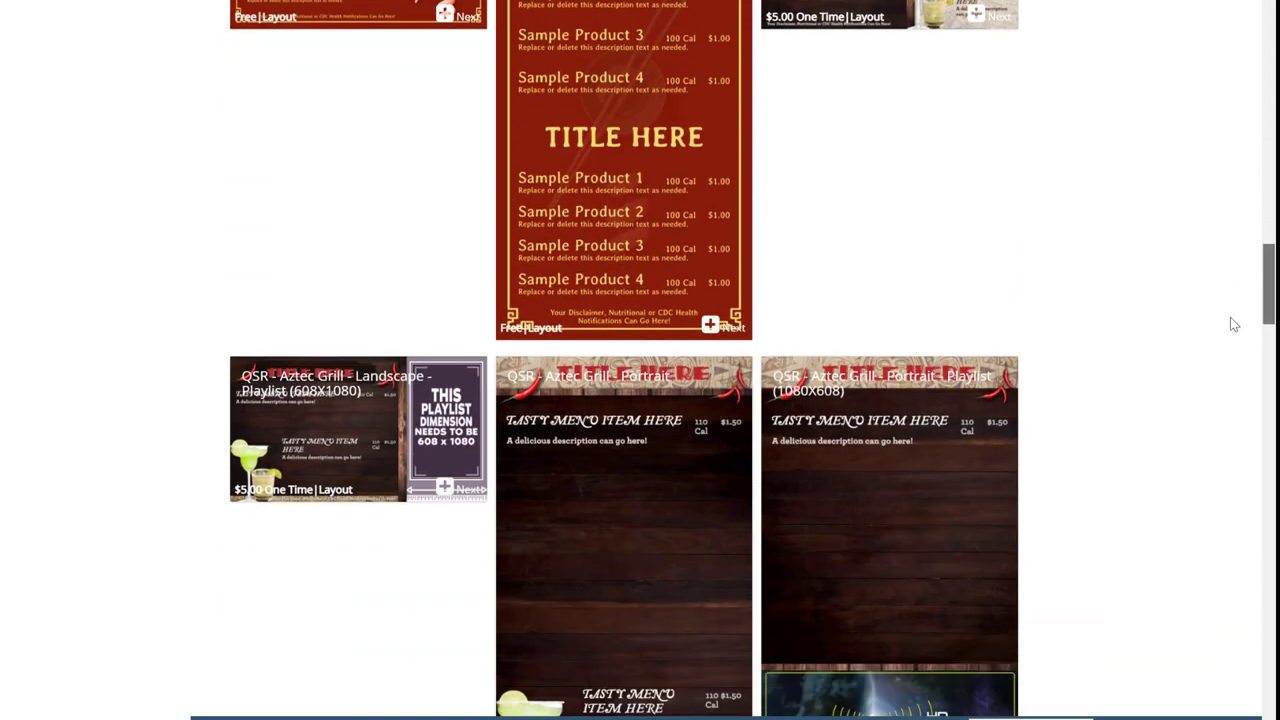
scroll(1224, 360, down, 2)
scroll(1224, 357, up, 1)
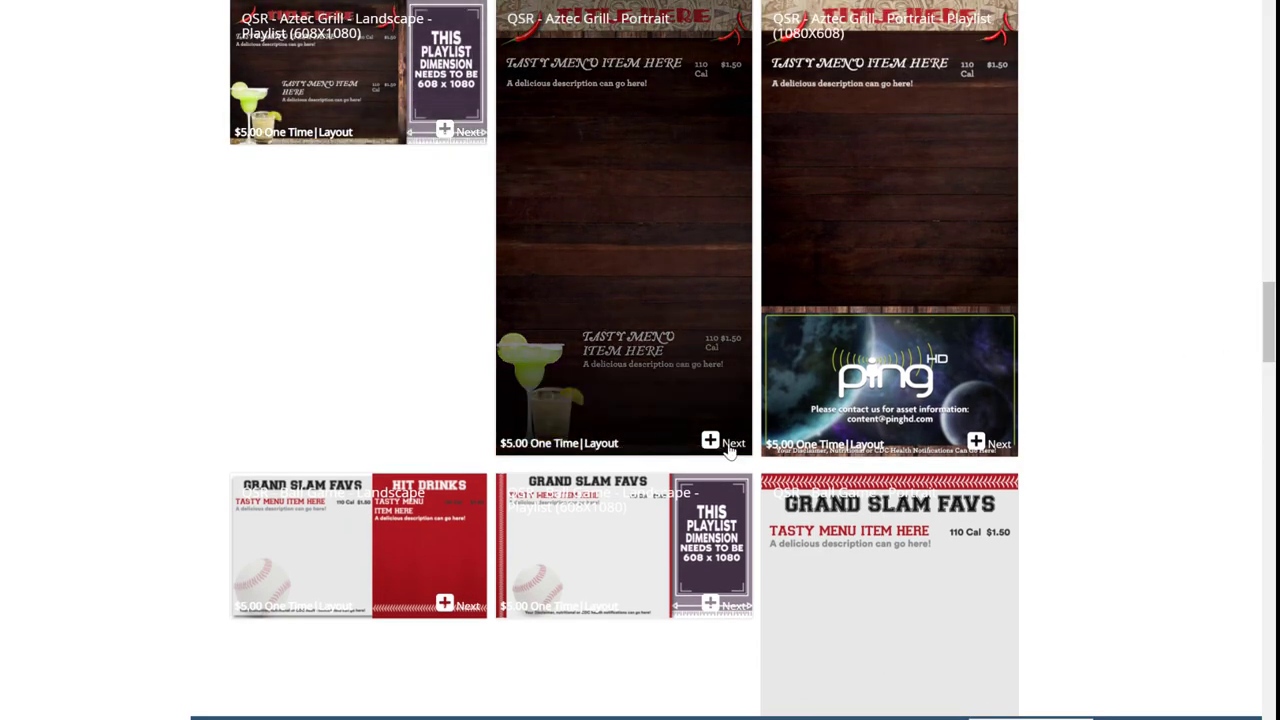
scroll(735, 455, up, 3)
scroll(735, 455, up, 3)
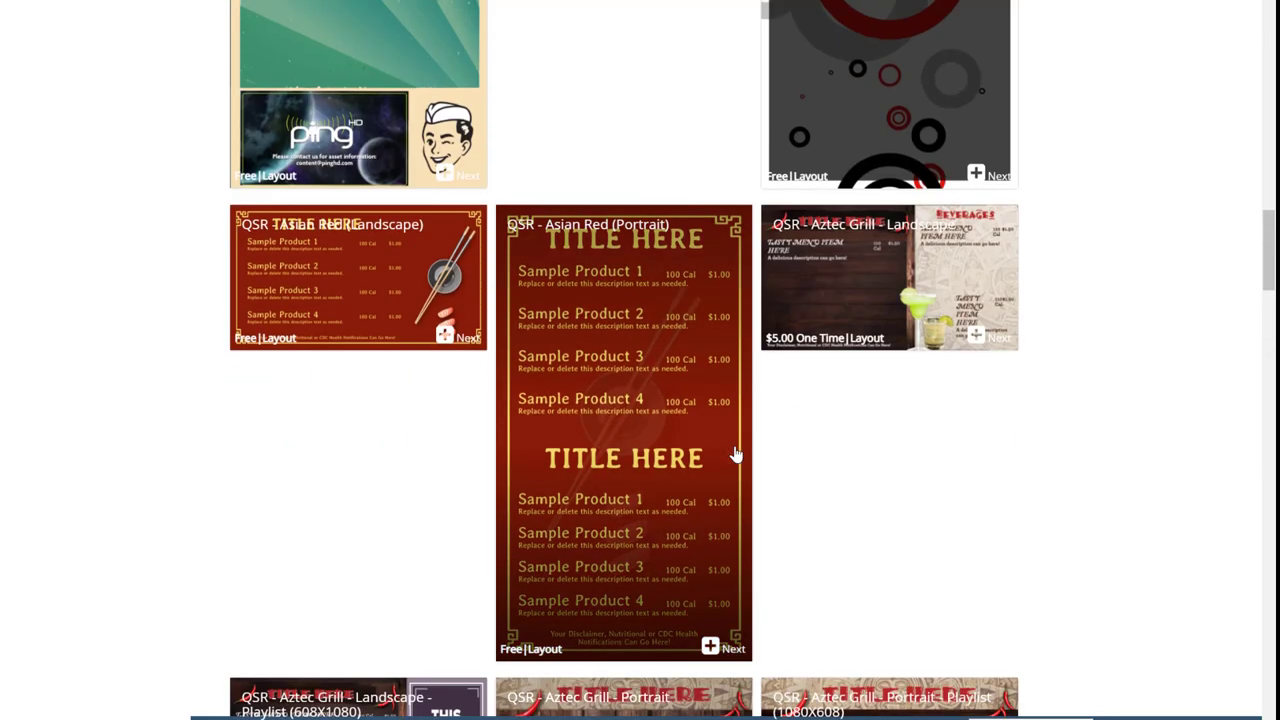
scroll(737, 451, up, 3)
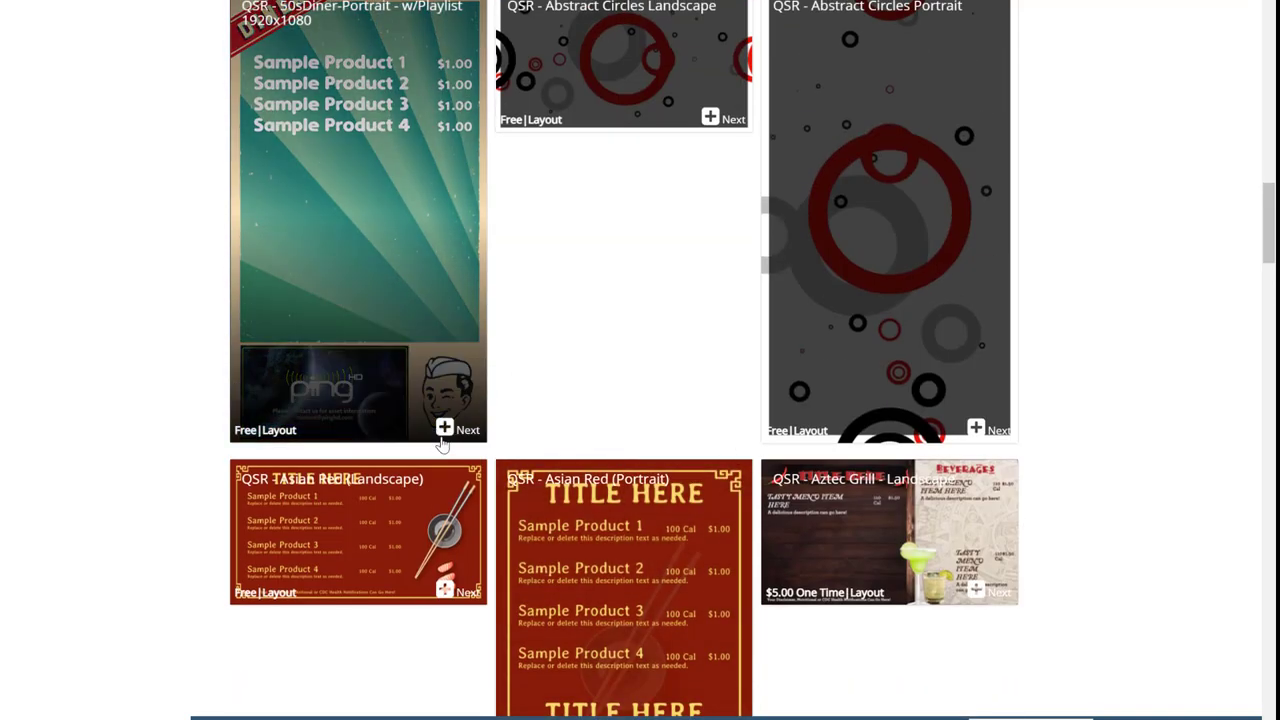
click(445, 430)
click(437, 430)
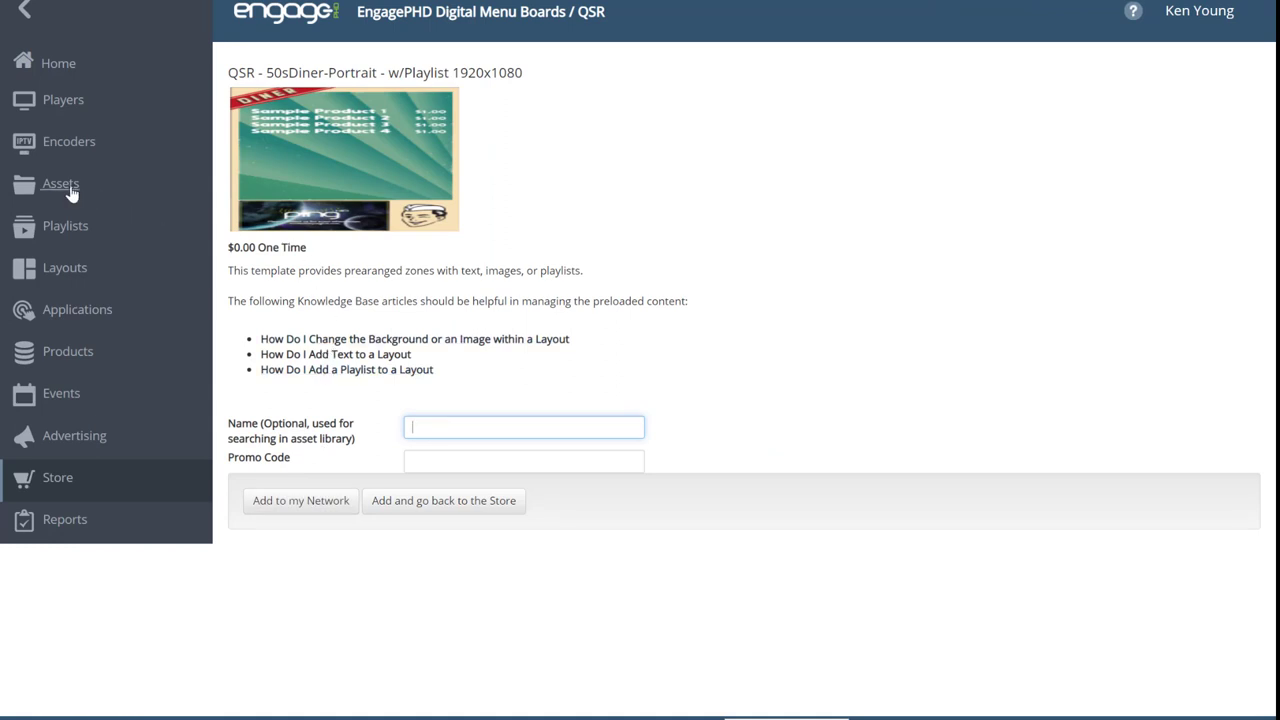
Step: Open the Biker (Grill) Landscape w/ Playlist (608x1080) layout in the Designer
click(54, 277)
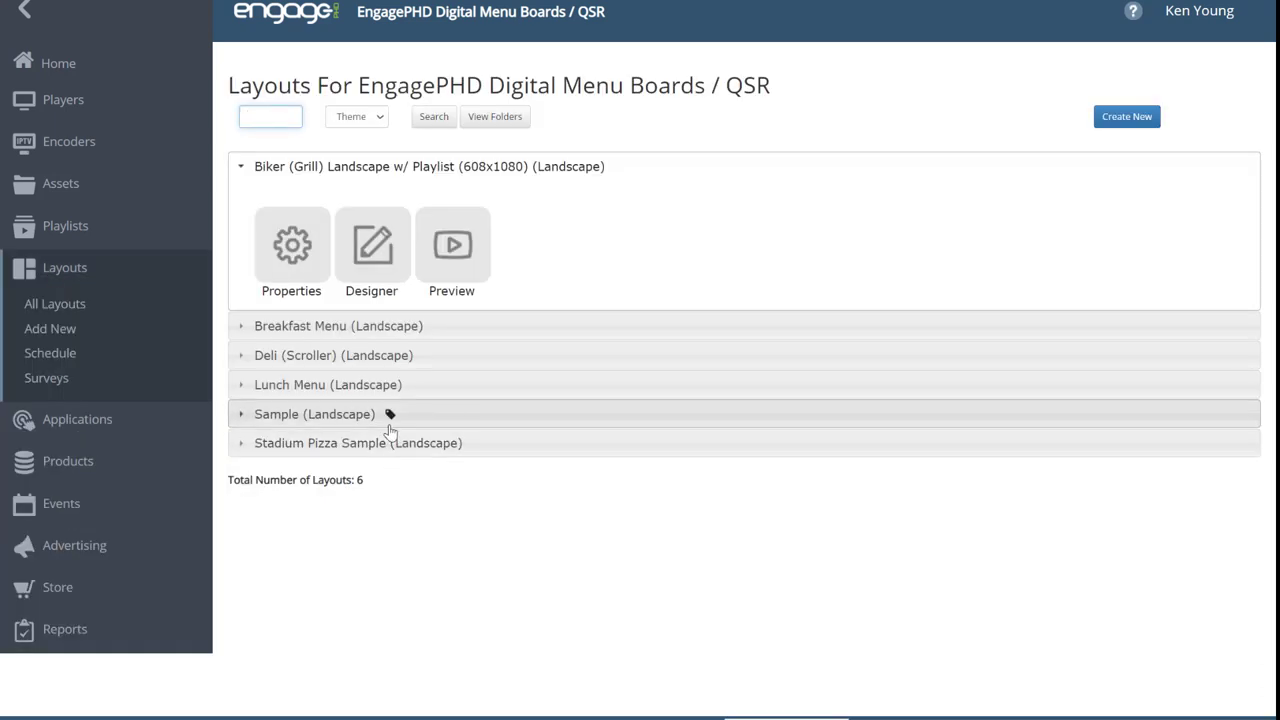
click(380, 266)
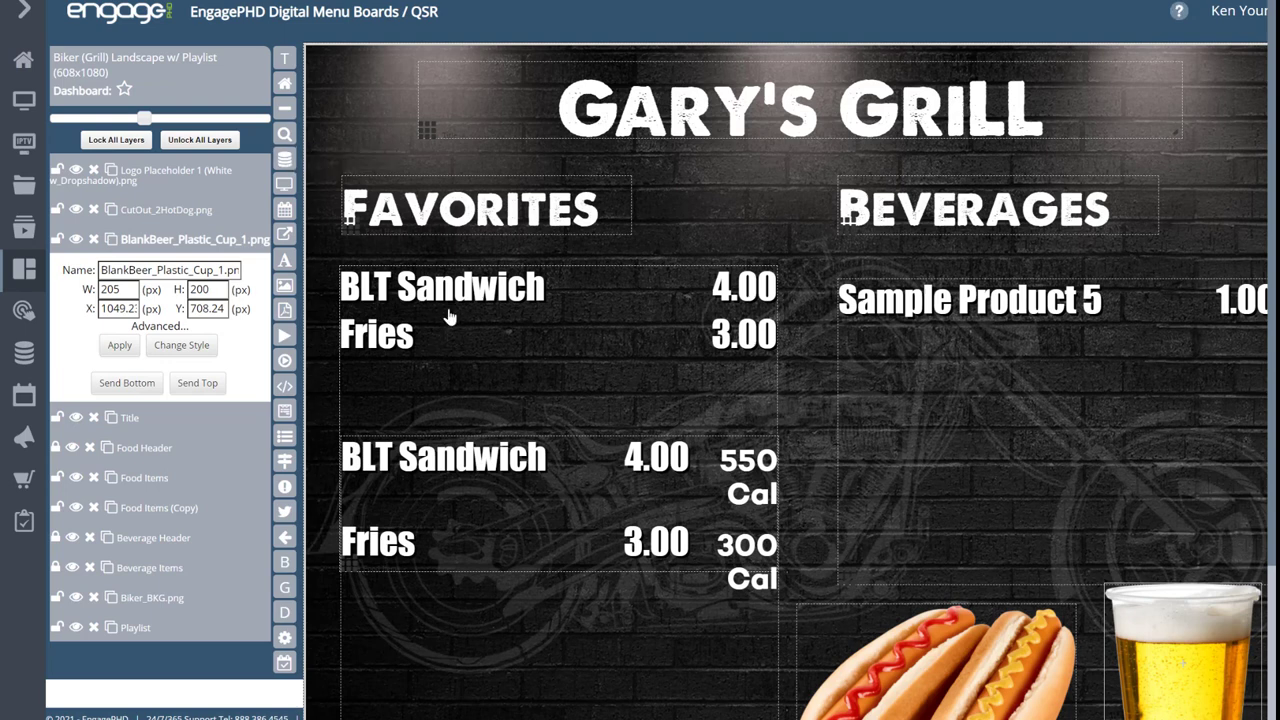
Step: Move the Food Items list up and toward the Beverages column on the canvas
mouse_move(730, 307)
mouse_down()
mouse_move(901, 269)
mouse_move(930, 127)
mouse_move(724, 229)
mouse_move(738, 290)
mouse_up()
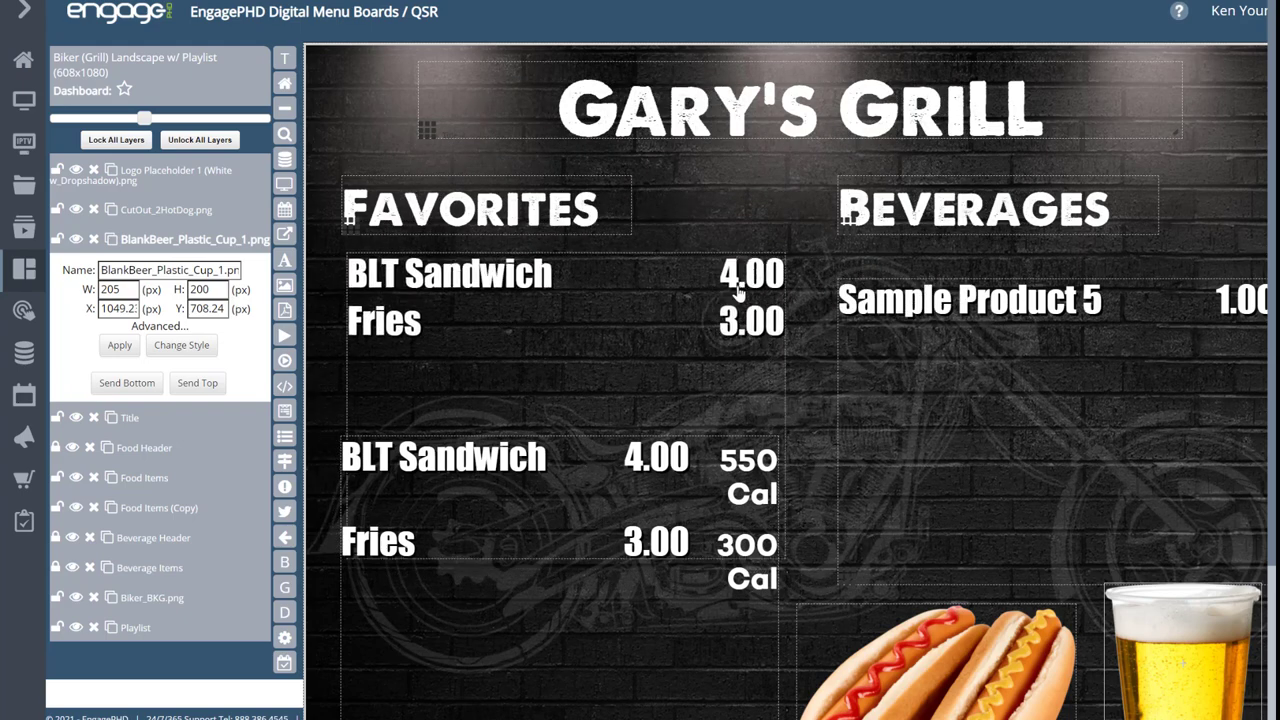
click(641, 634)
drag(501, 343, 643, 330)
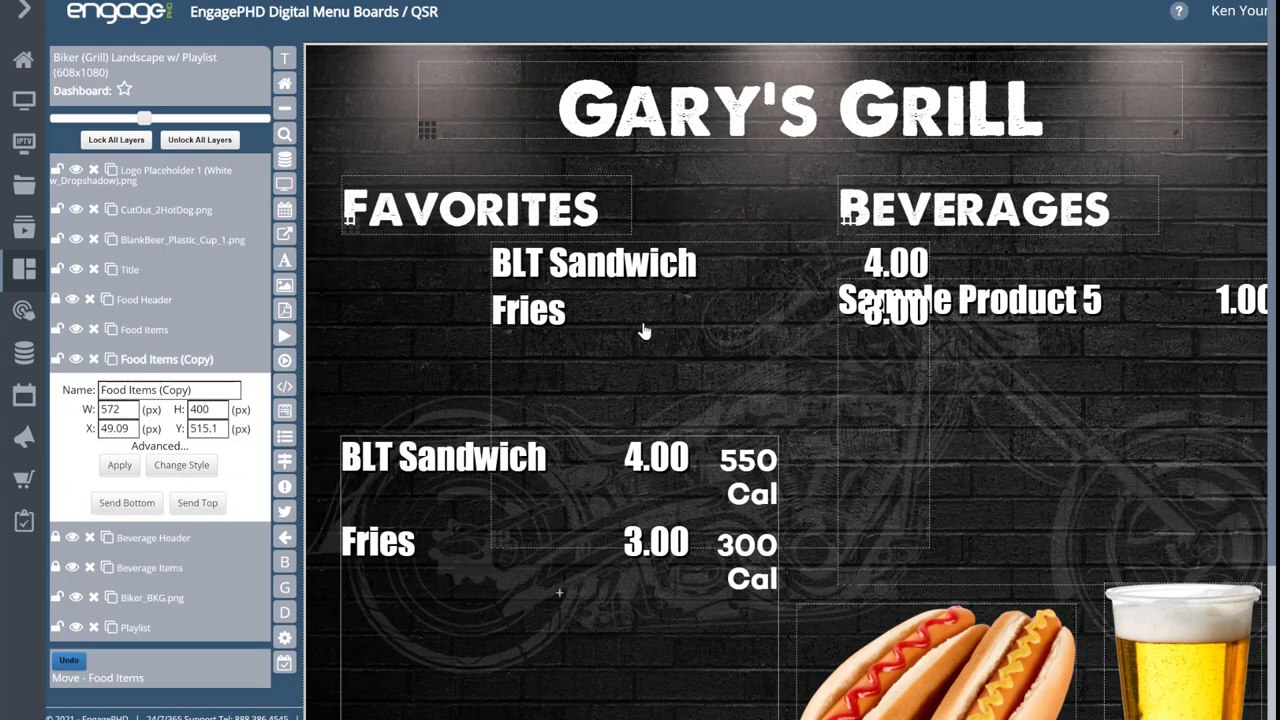
Step: Delete the Food Items (Copy) layer and place the Food Items list directly under the Favorites heading, at about X 50, Y 269
click(443, 480)
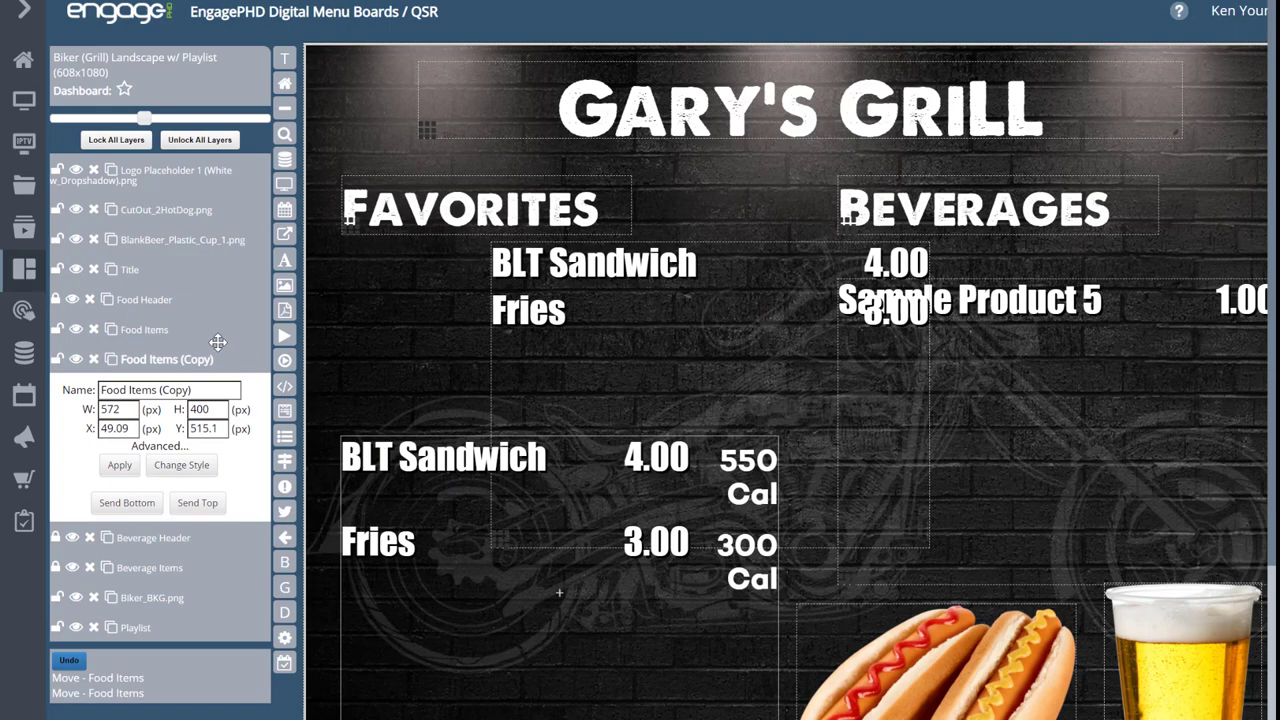
click(93, 359)
click(684, 404)
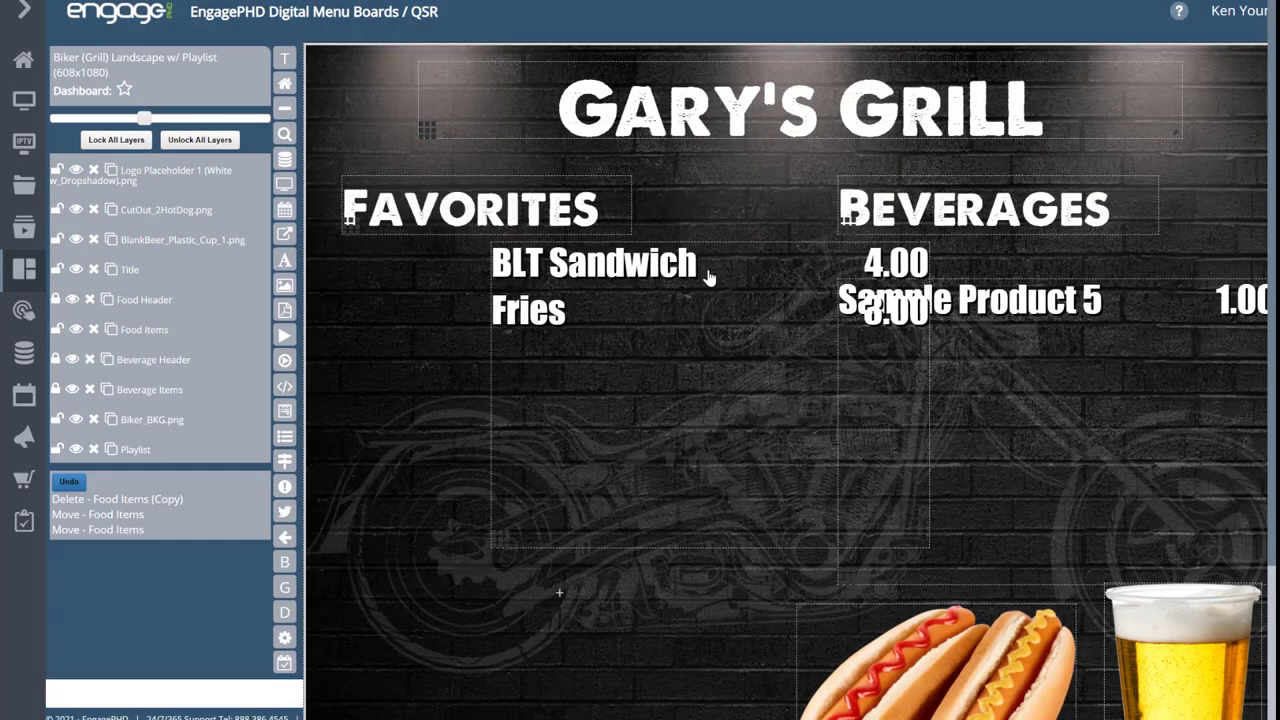
drag(709, 277, 557, 280)
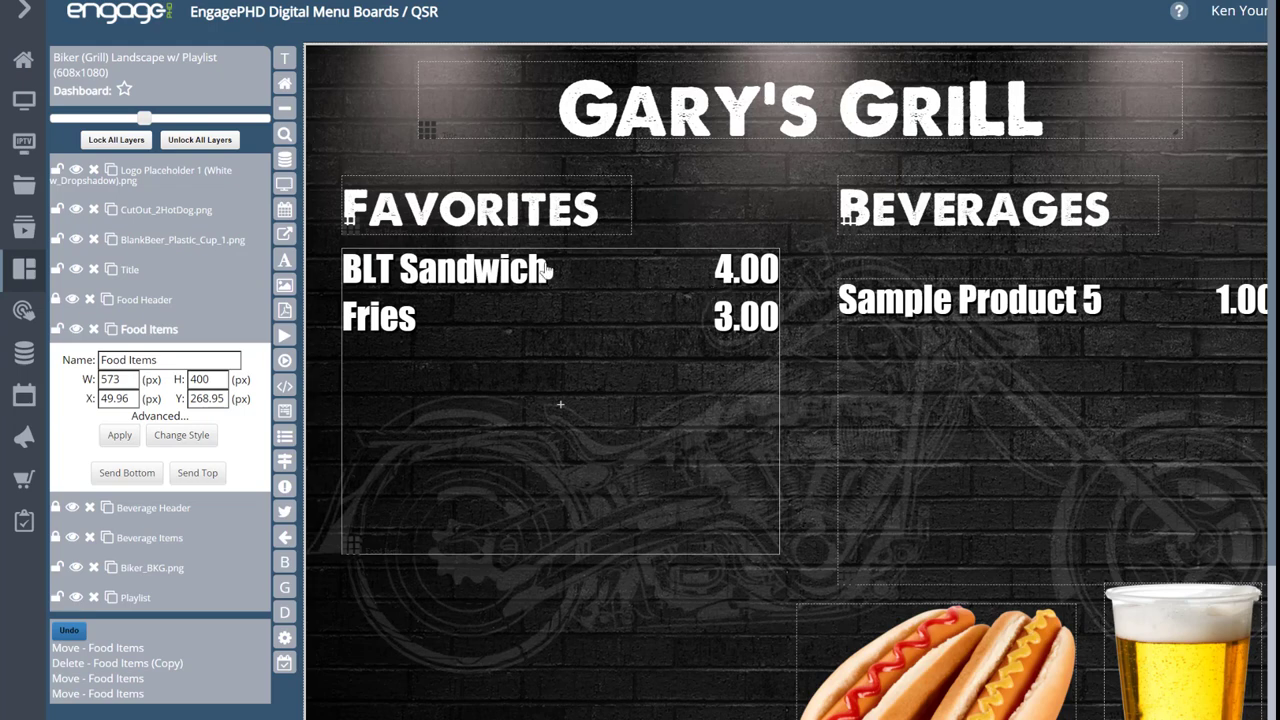
Step: In the Food Items product table, add a cell after the Price 2 Decimals cell and add a second row
double_click(522, 282)
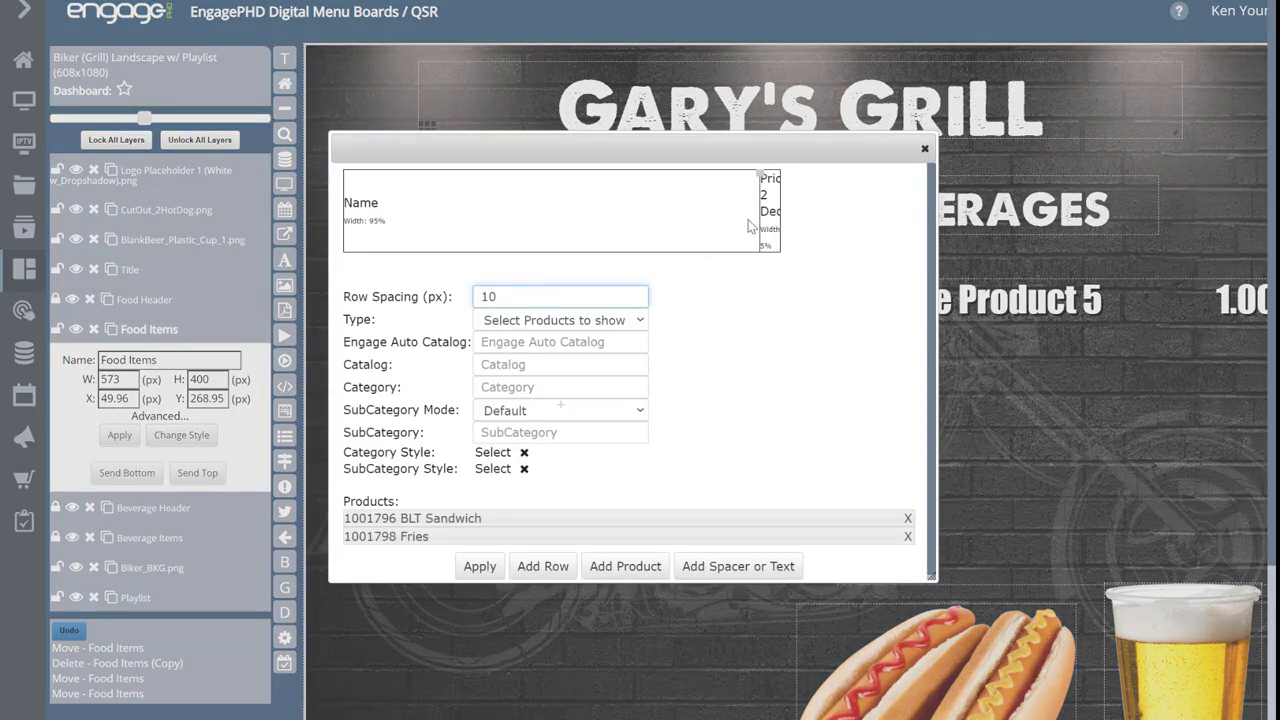
drag(766, 143, 781, 127)
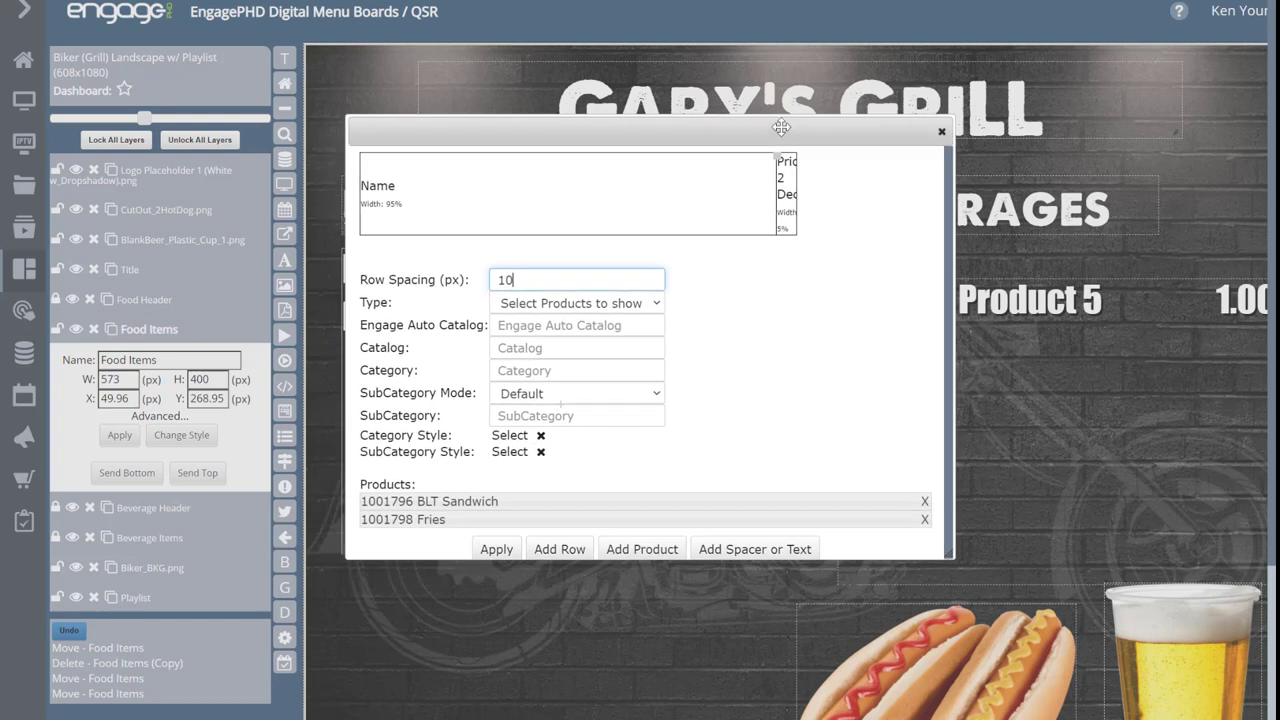
click(530, 190)
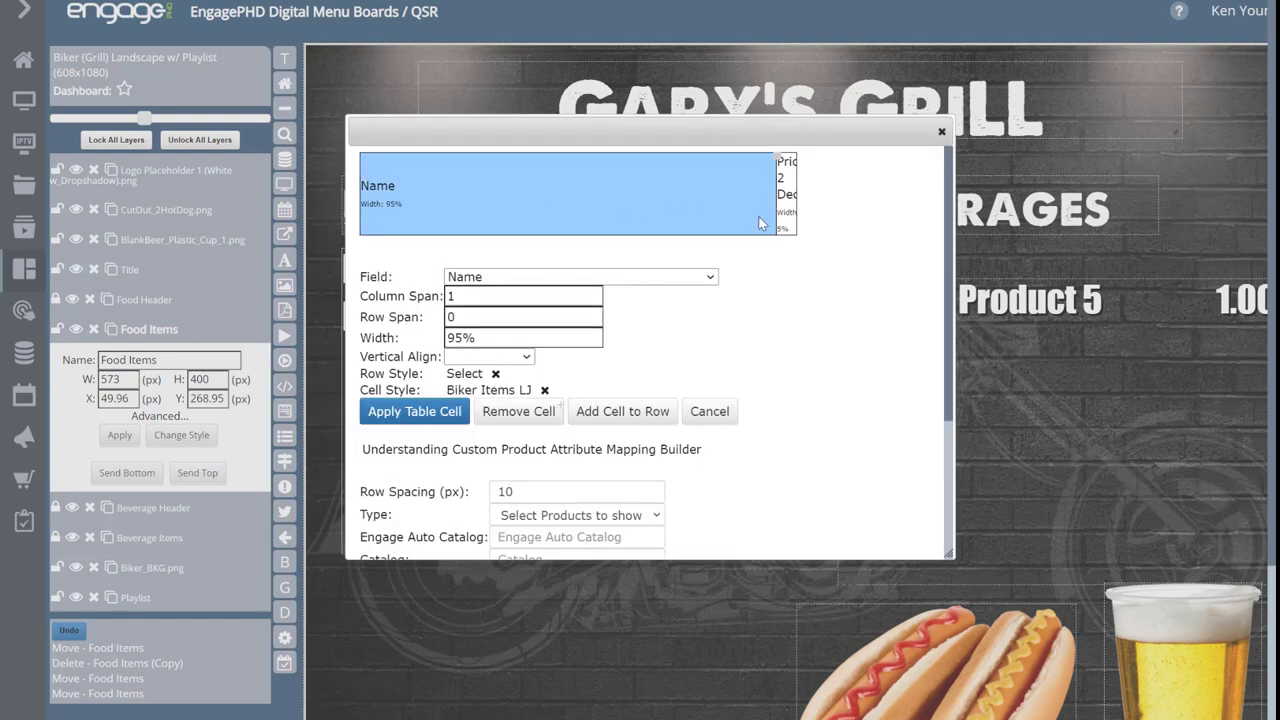
drag(805, 126, 805, 99)
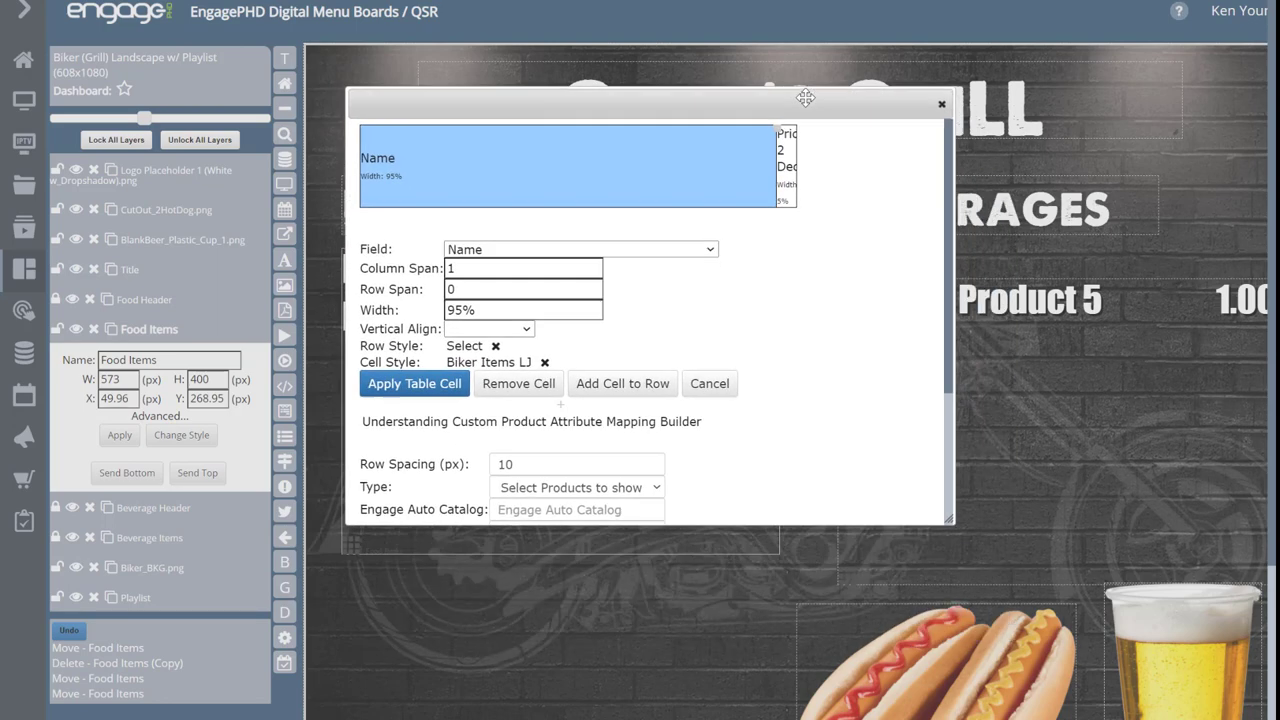
click(636, 152)
click(788, 182)
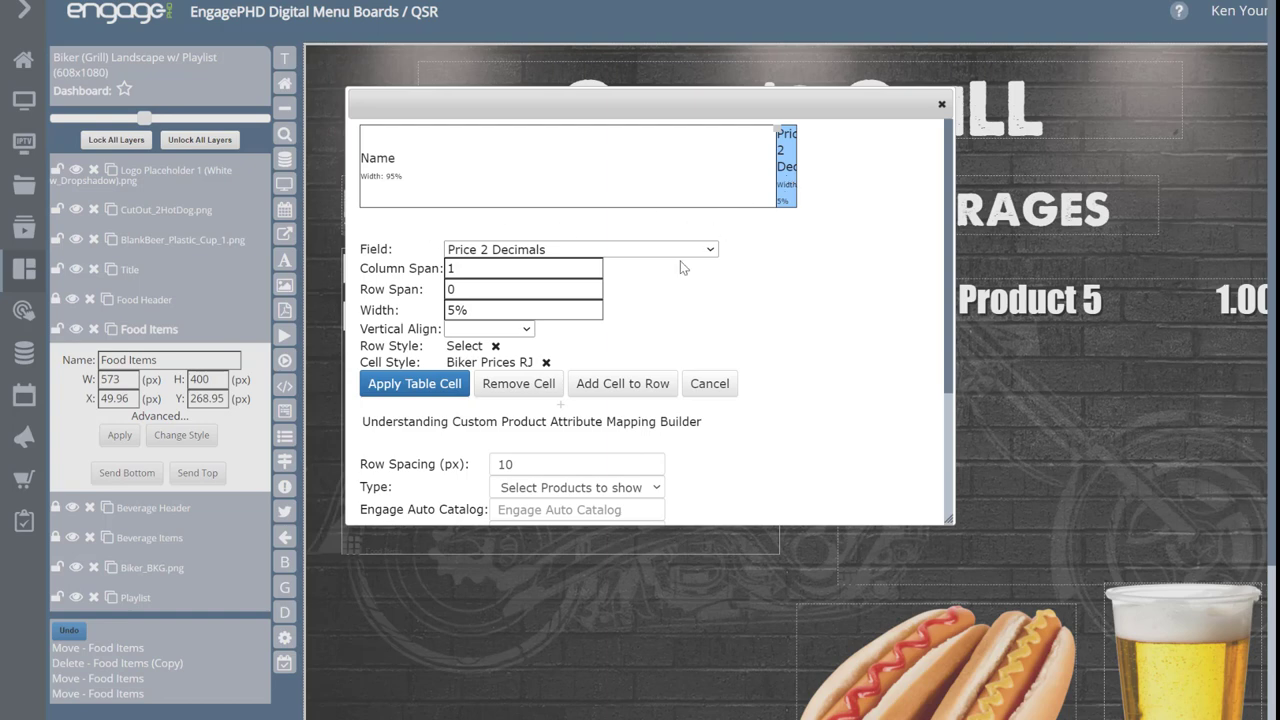
click(612, 385)
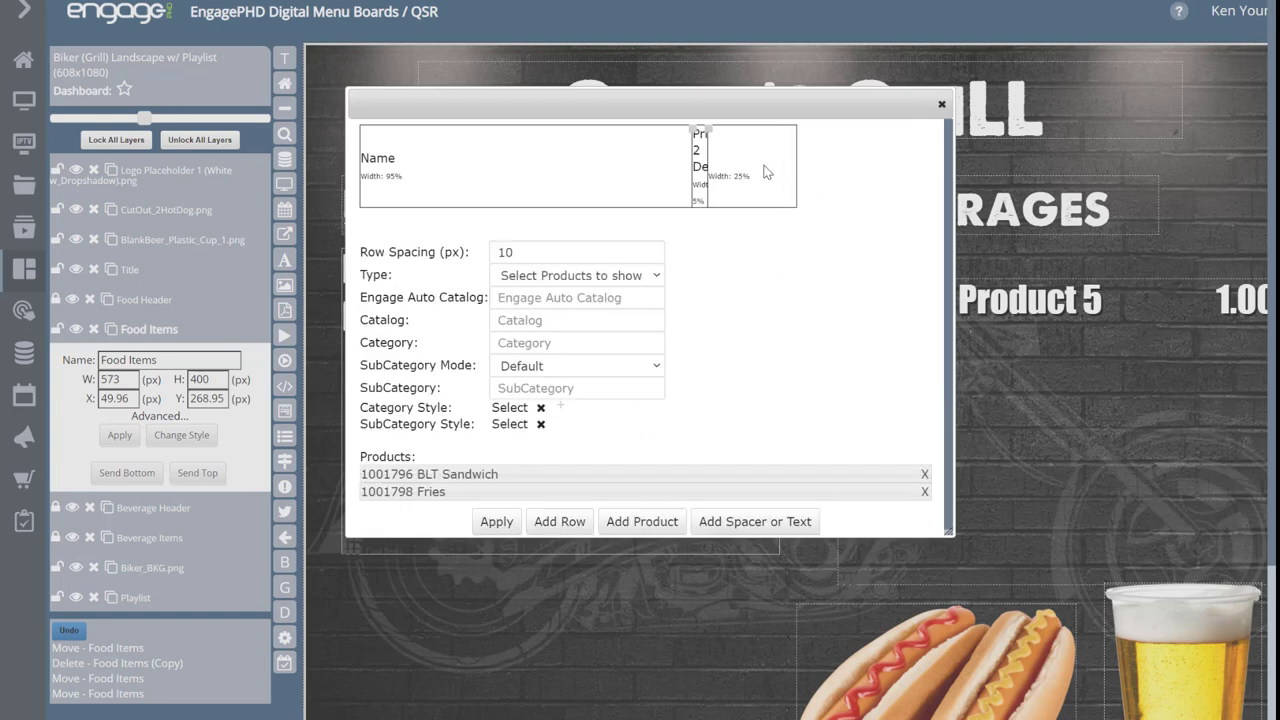
click(557, 522)
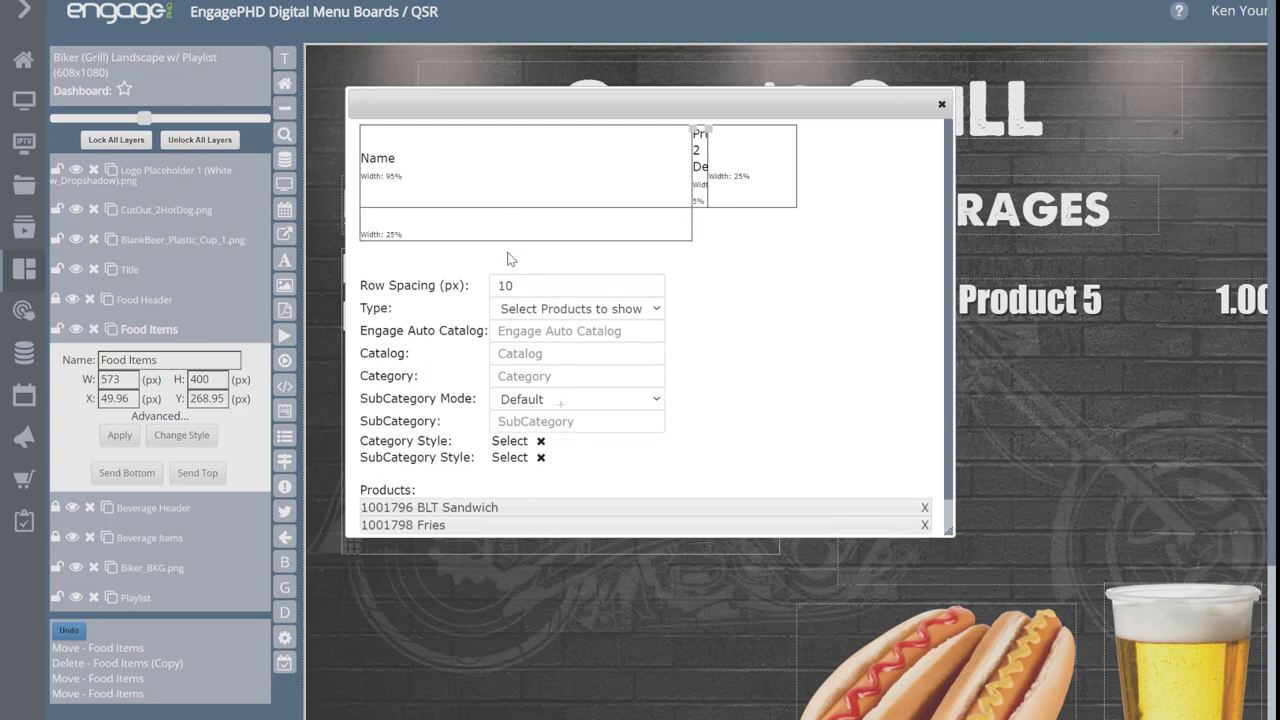
Step: Set the field of the new cell after the price to Calories
click(753, 172)
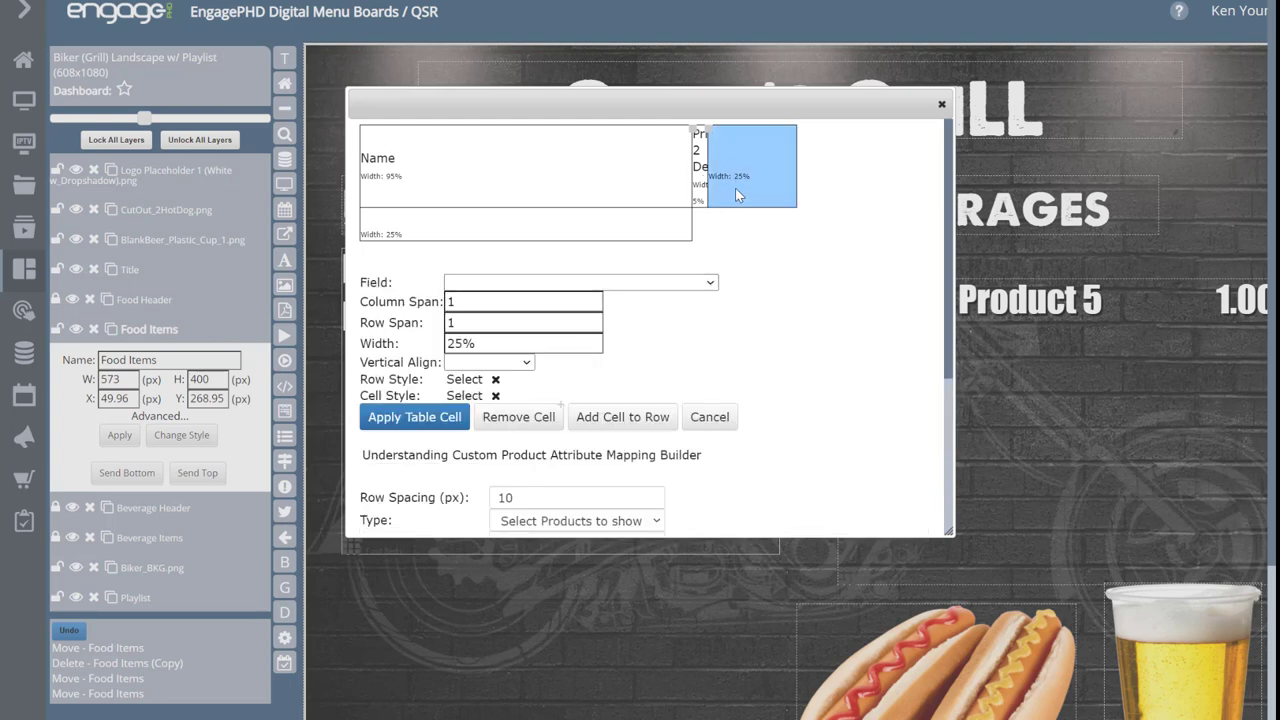
click(697, 287)
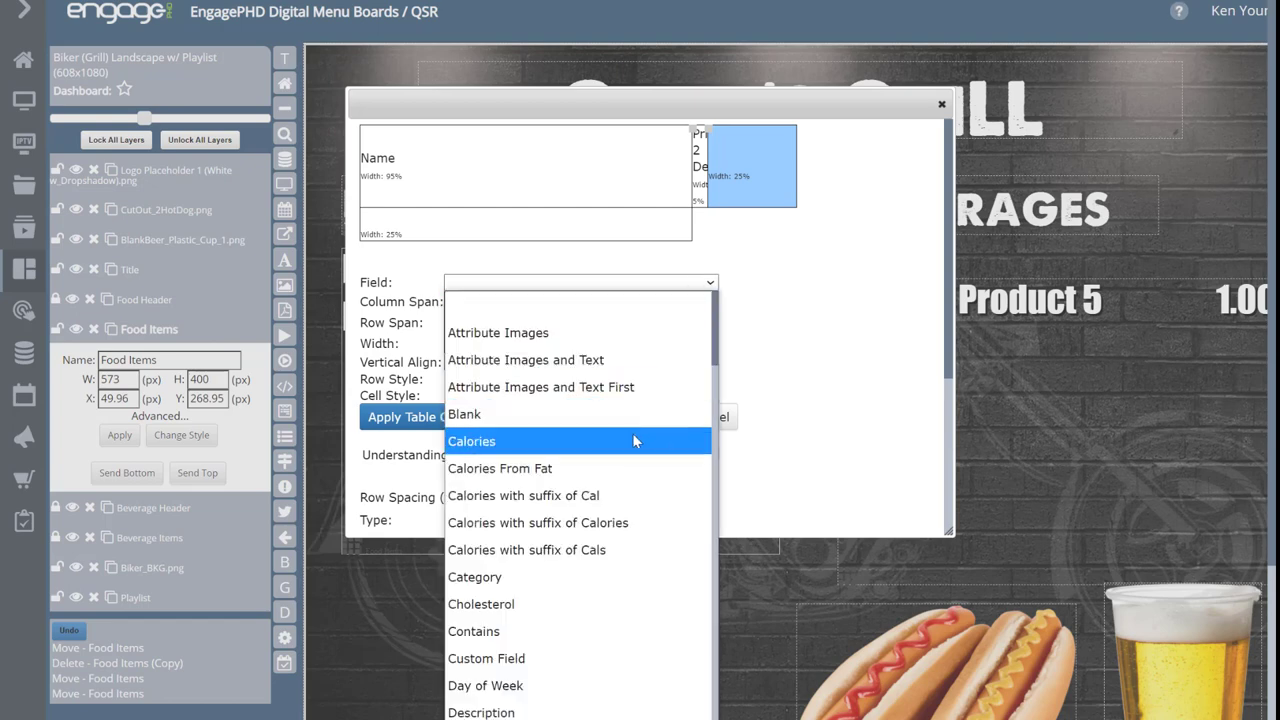
scroll(633, 434, down, 5)
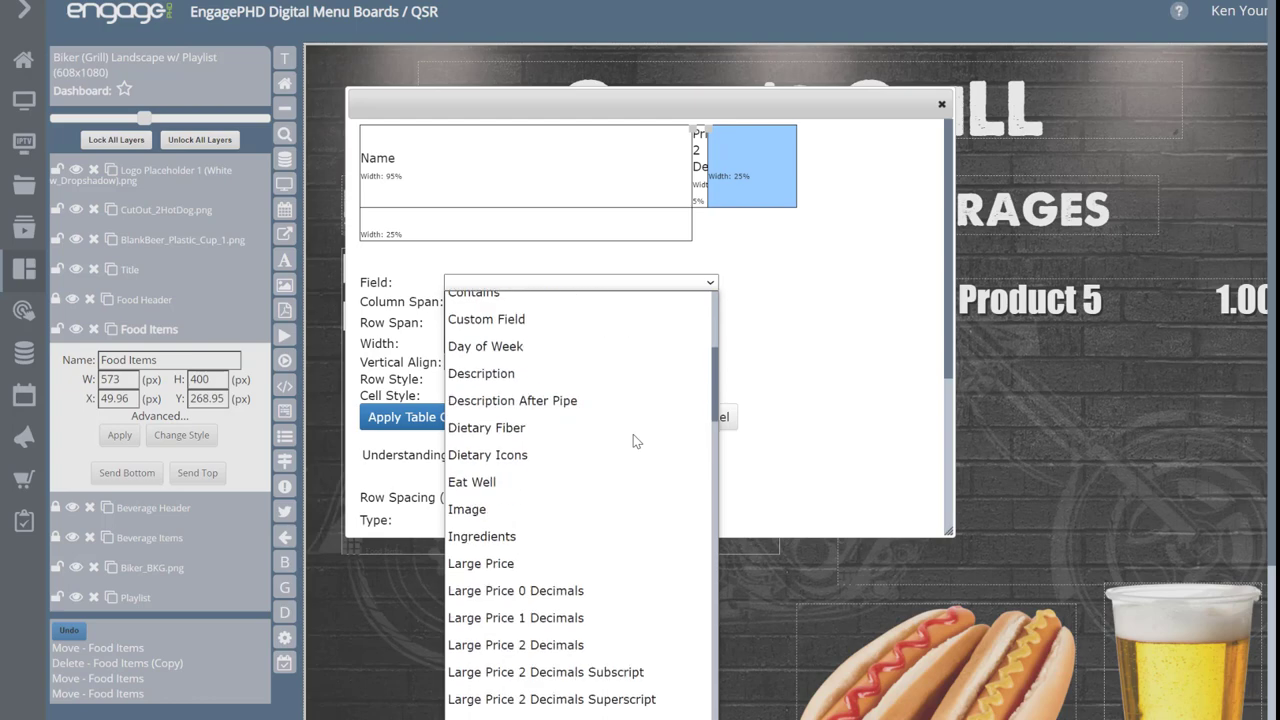
scroll(633, 441, down, 9)
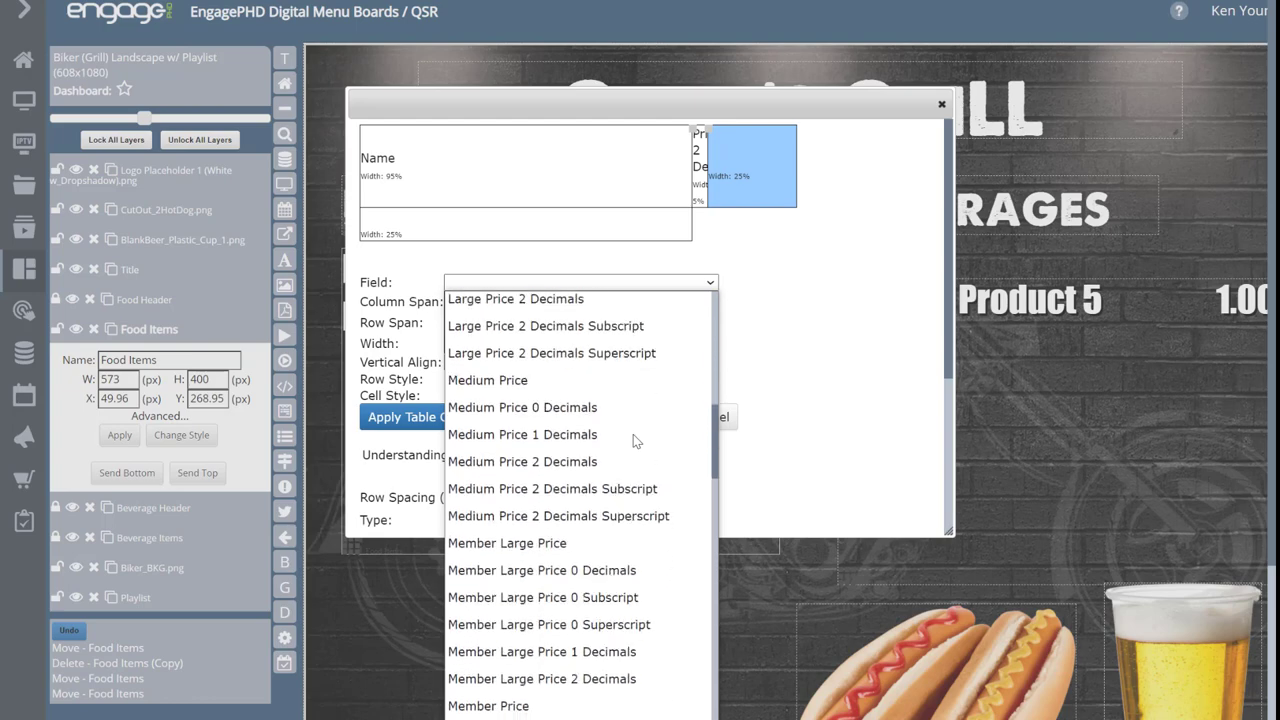
scroll(633, 441, up, 11)
scroll(625, 432, up, 3)
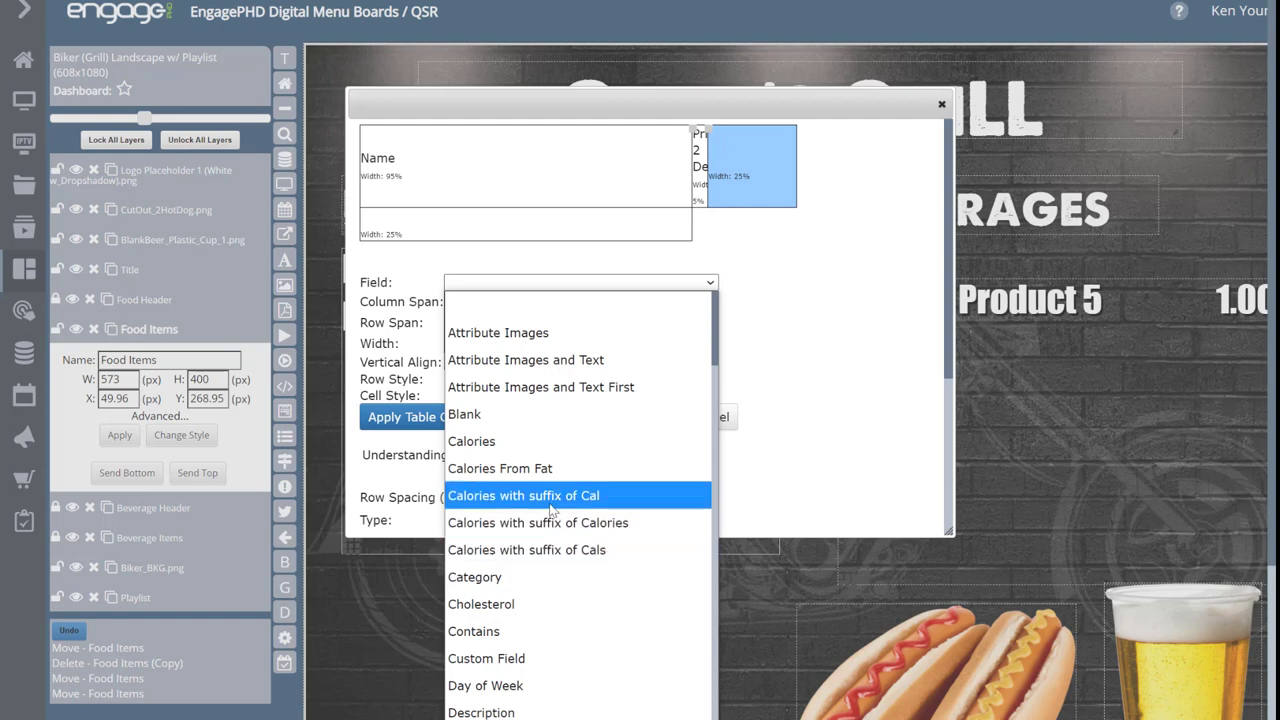
click(483, 452)
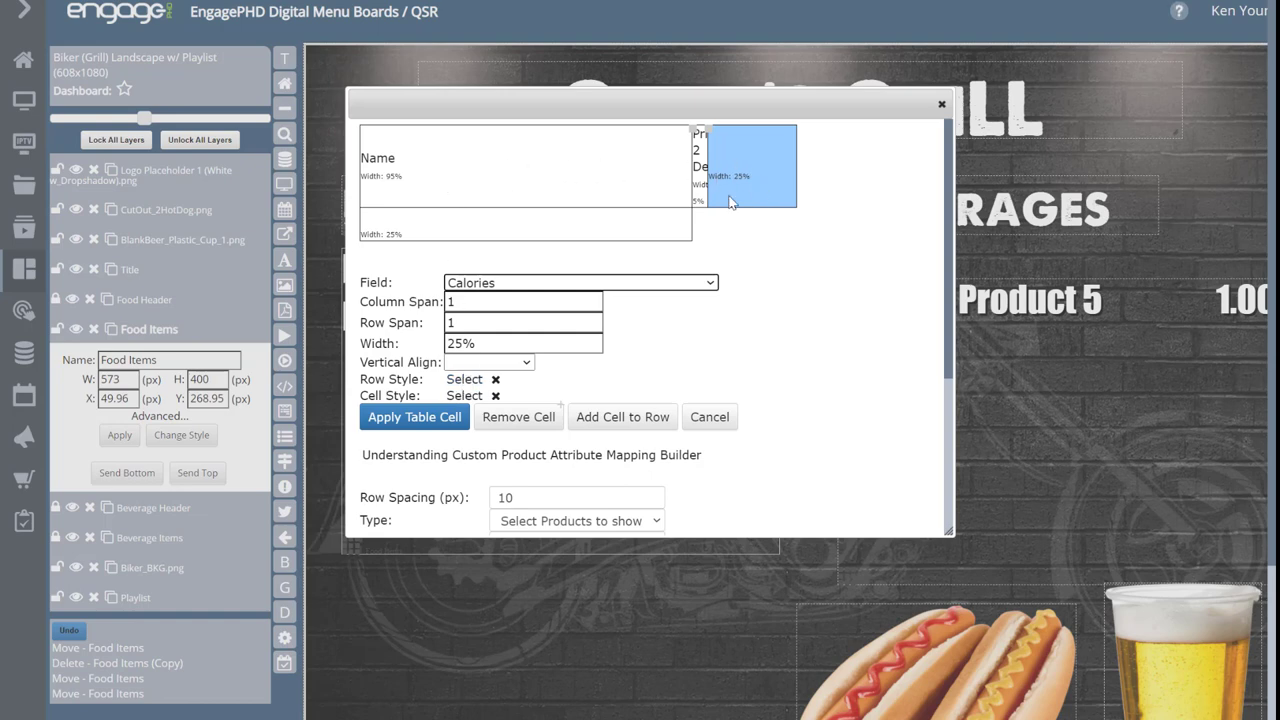
Step: Open the choice of cell styles for the Calories cell
click(464, 396)
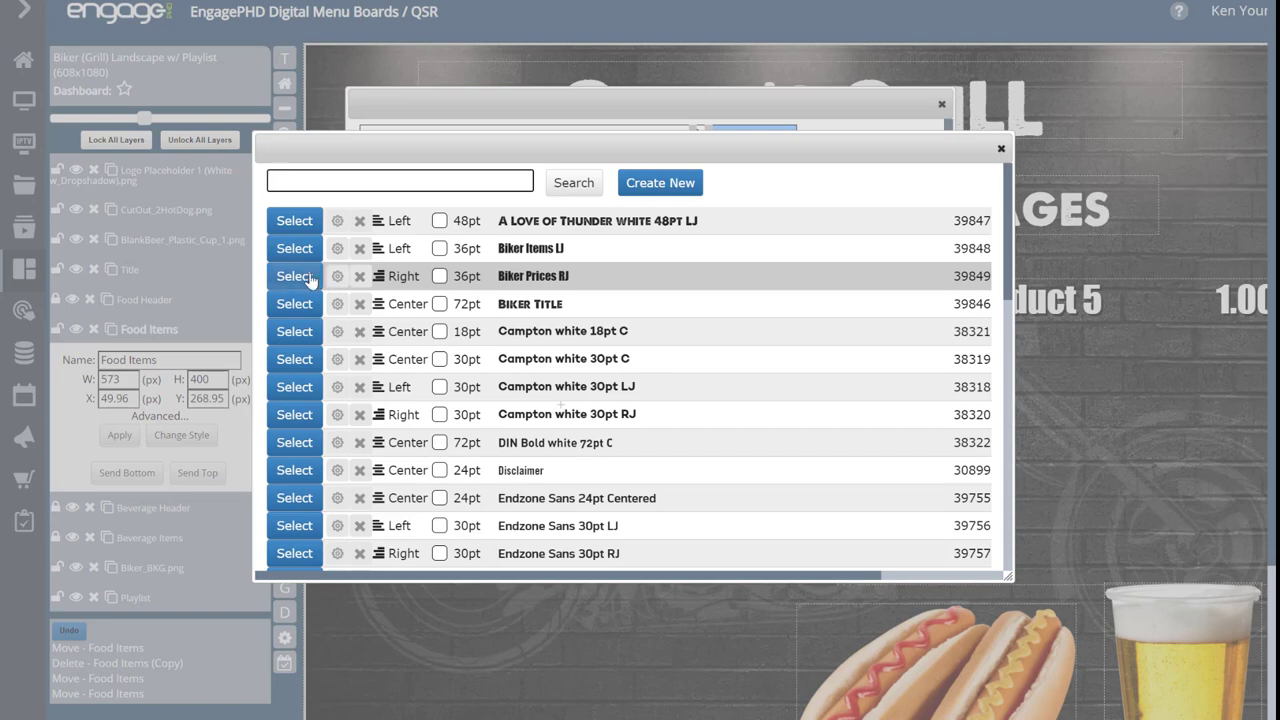
click(660, 183)
click(519, 209)
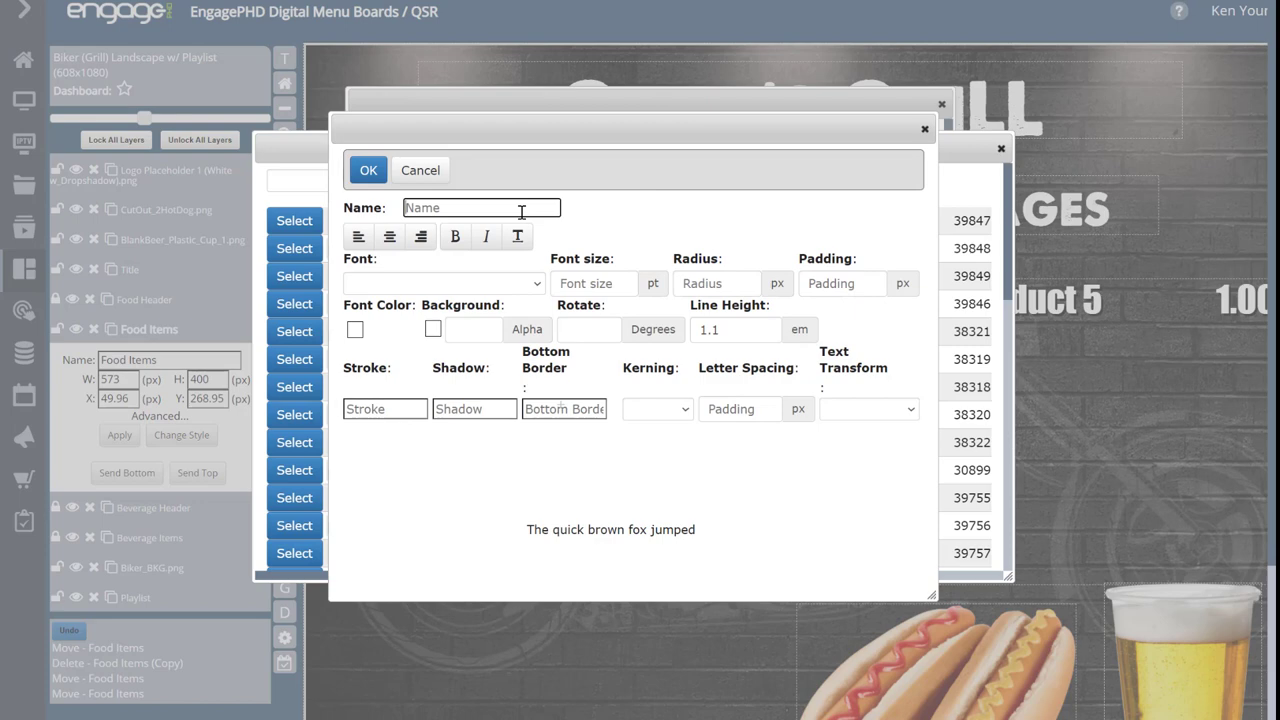
click(503, 288)
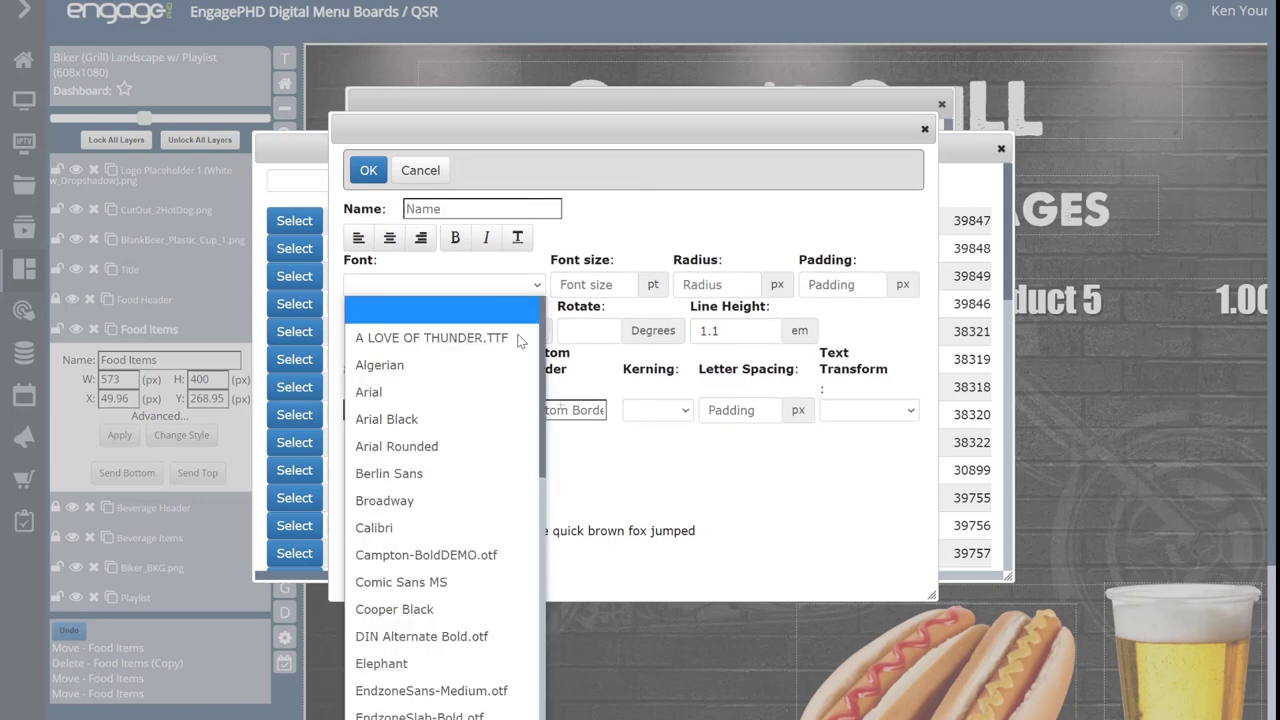
click(599, 284)
text(3)
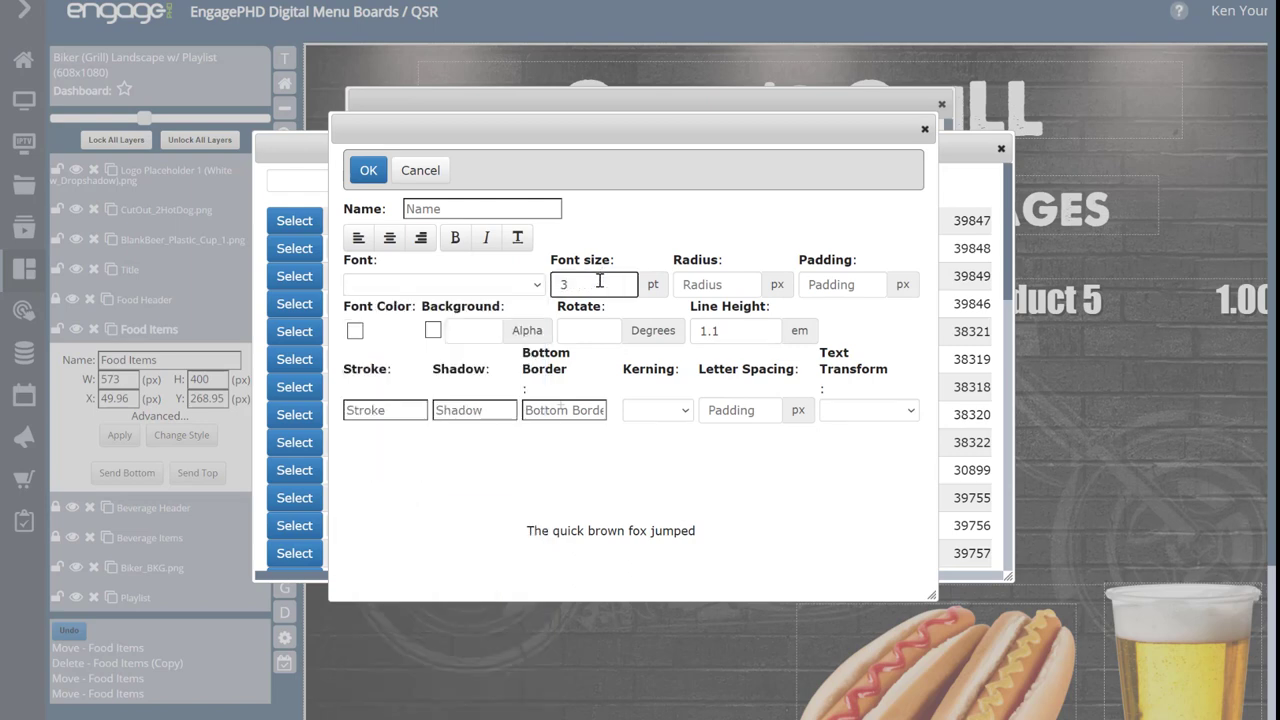
text(0)
click(355, 333)
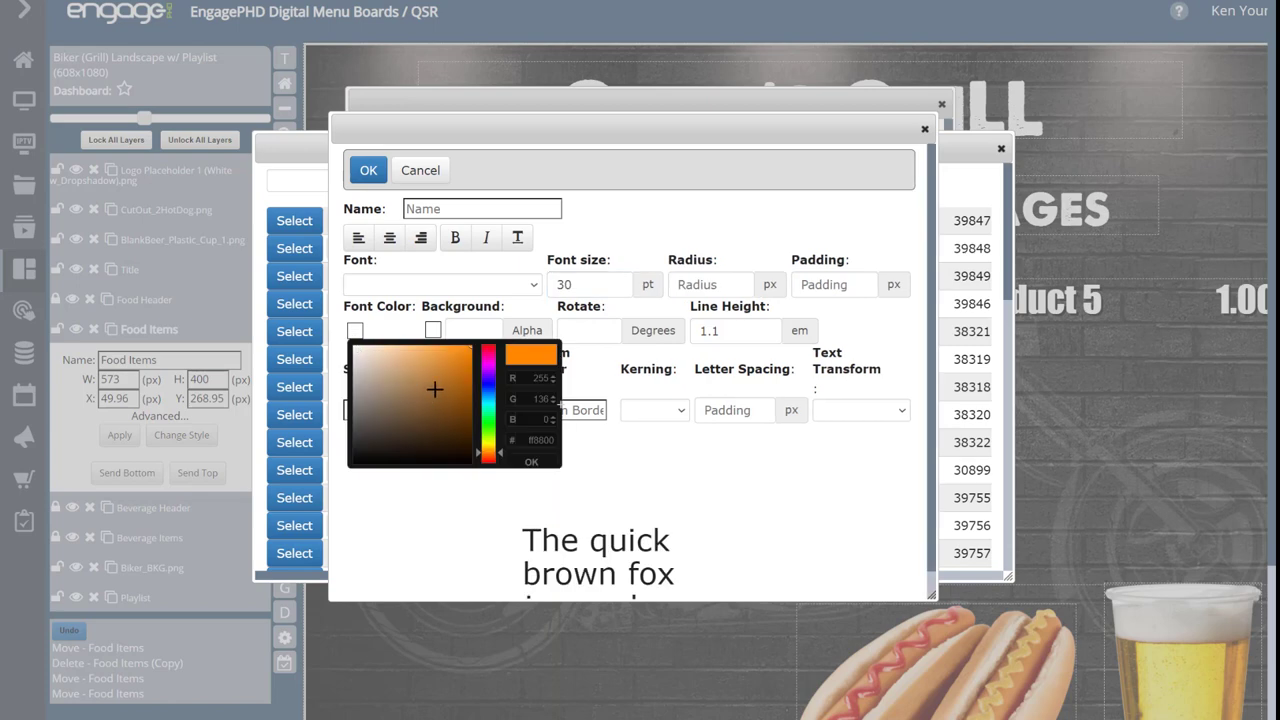
drag(405, 369, 350, 347)
click(531, 463)
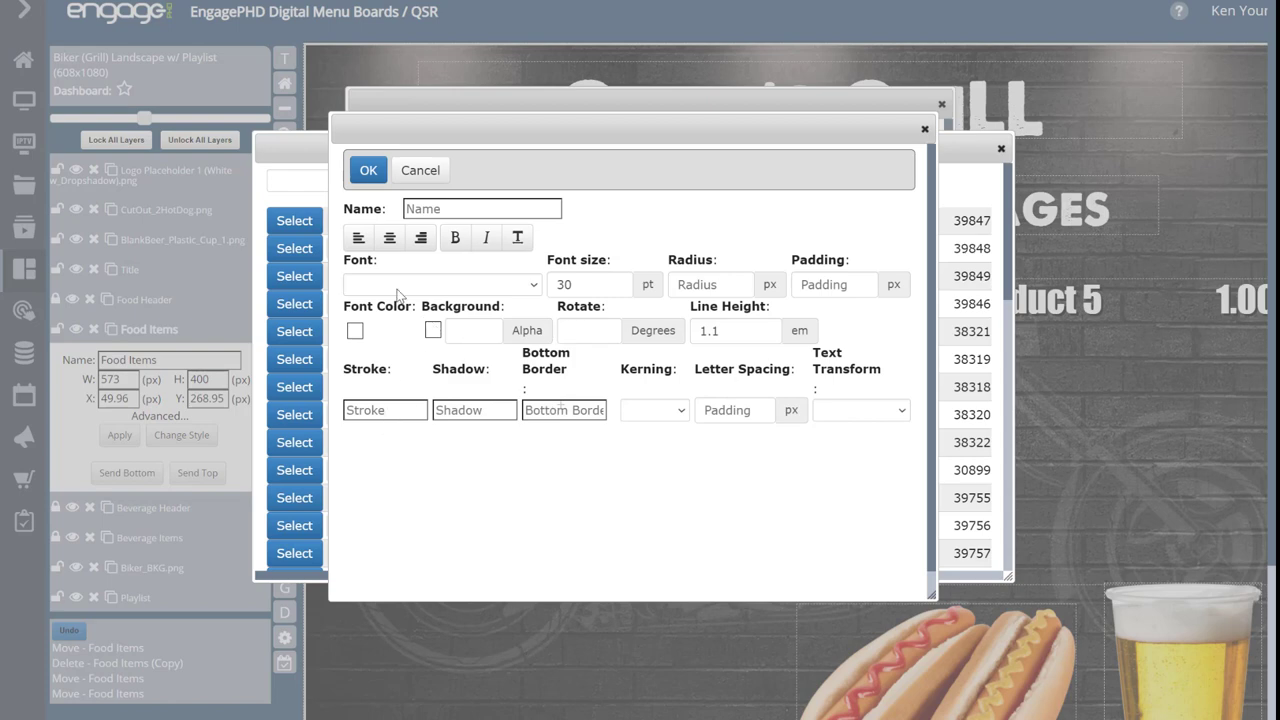
click(420, 170)
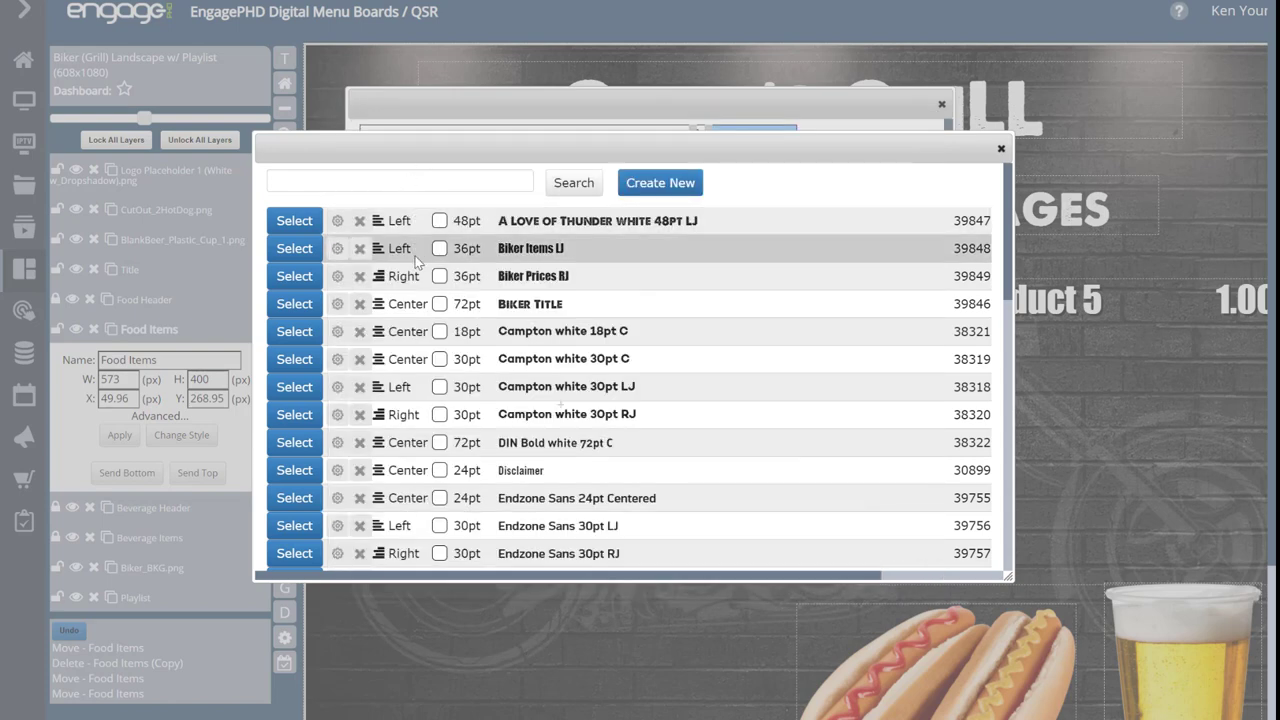
Step: Assign the Biker Prices RJ text style to the Calories cell and apply the cell settings
click(295, 276)
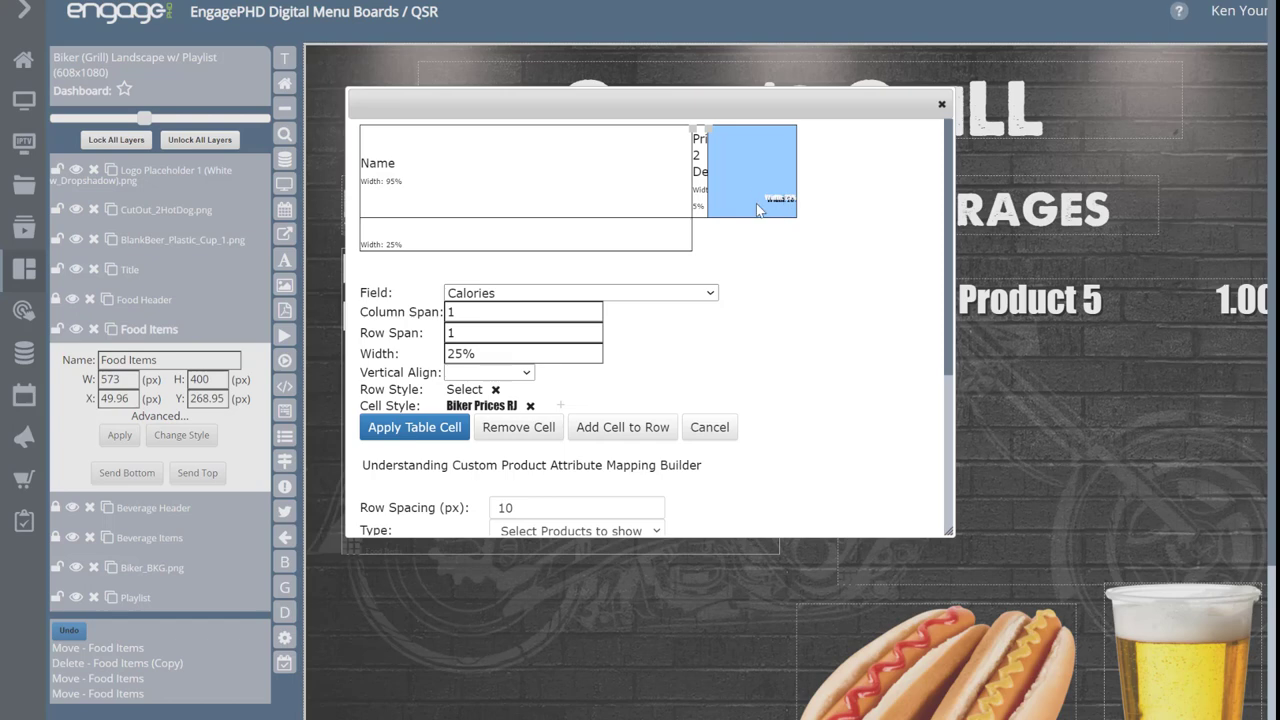
click(421, 428)
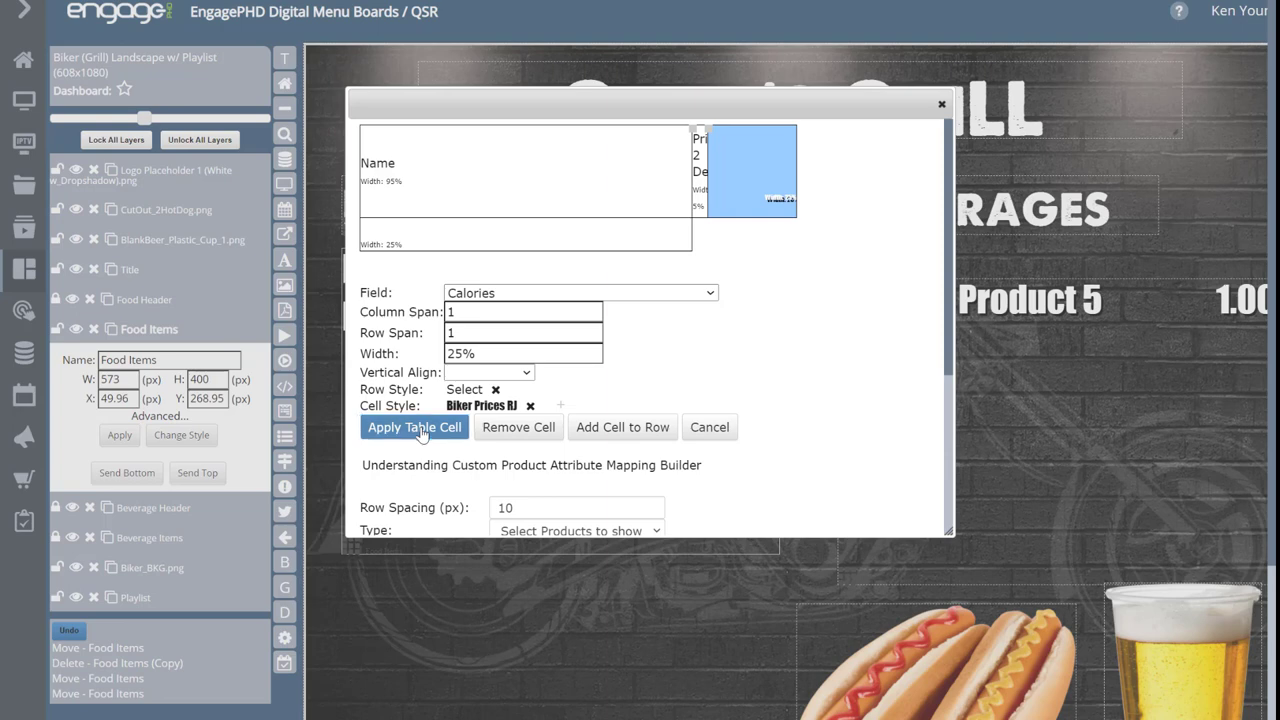
Step: Set the field of the empty second-row cell below Name to Description
click(661, 233)
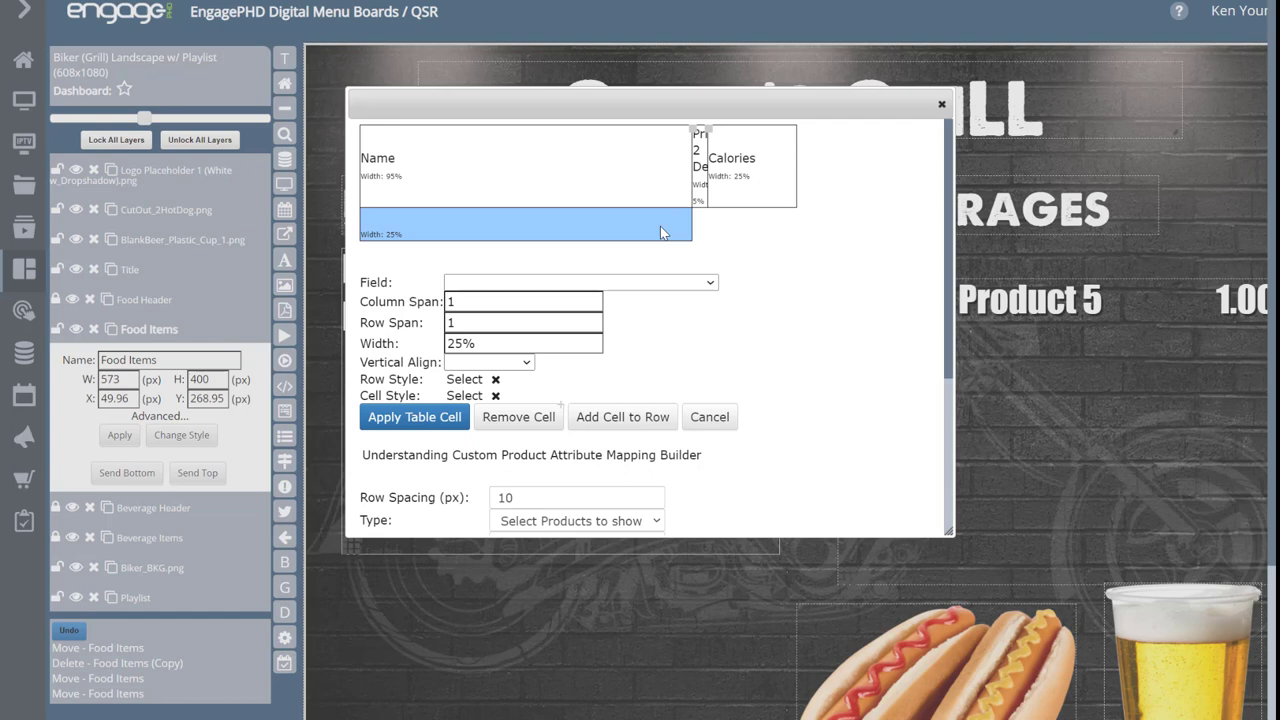
click(670, 284)
scroll(570, 450, down, 2)
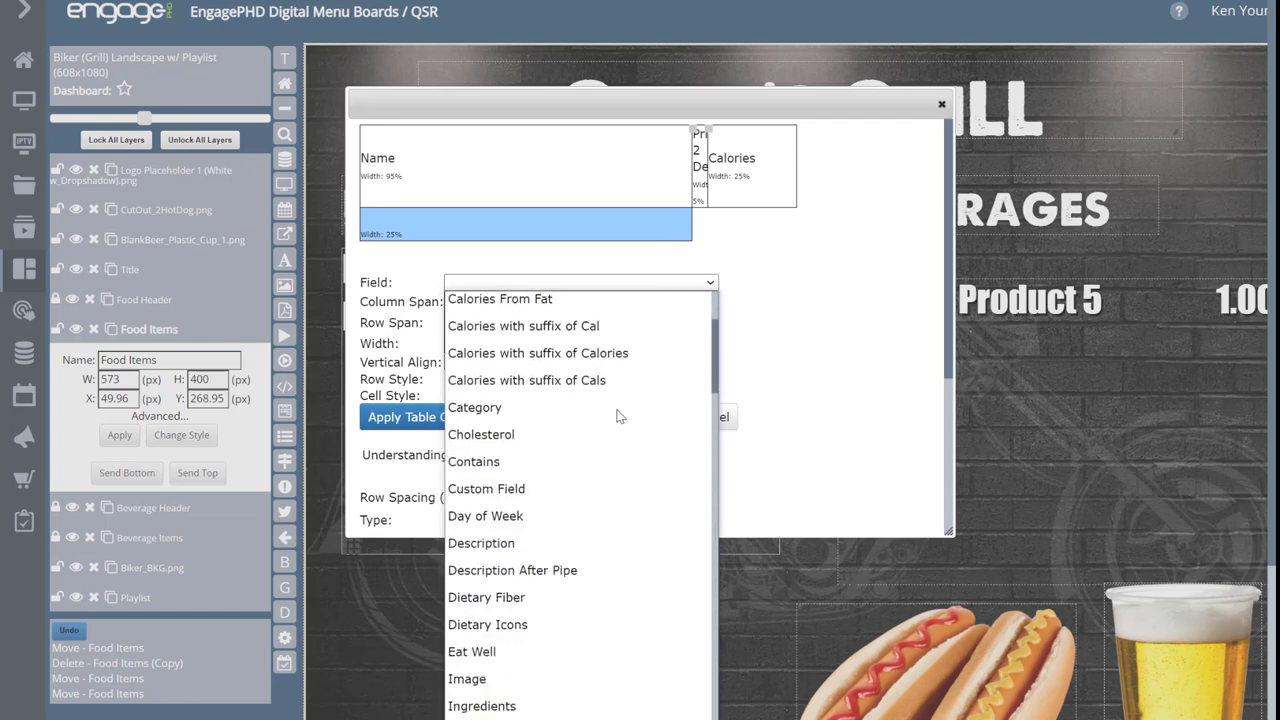
click(554, 535)
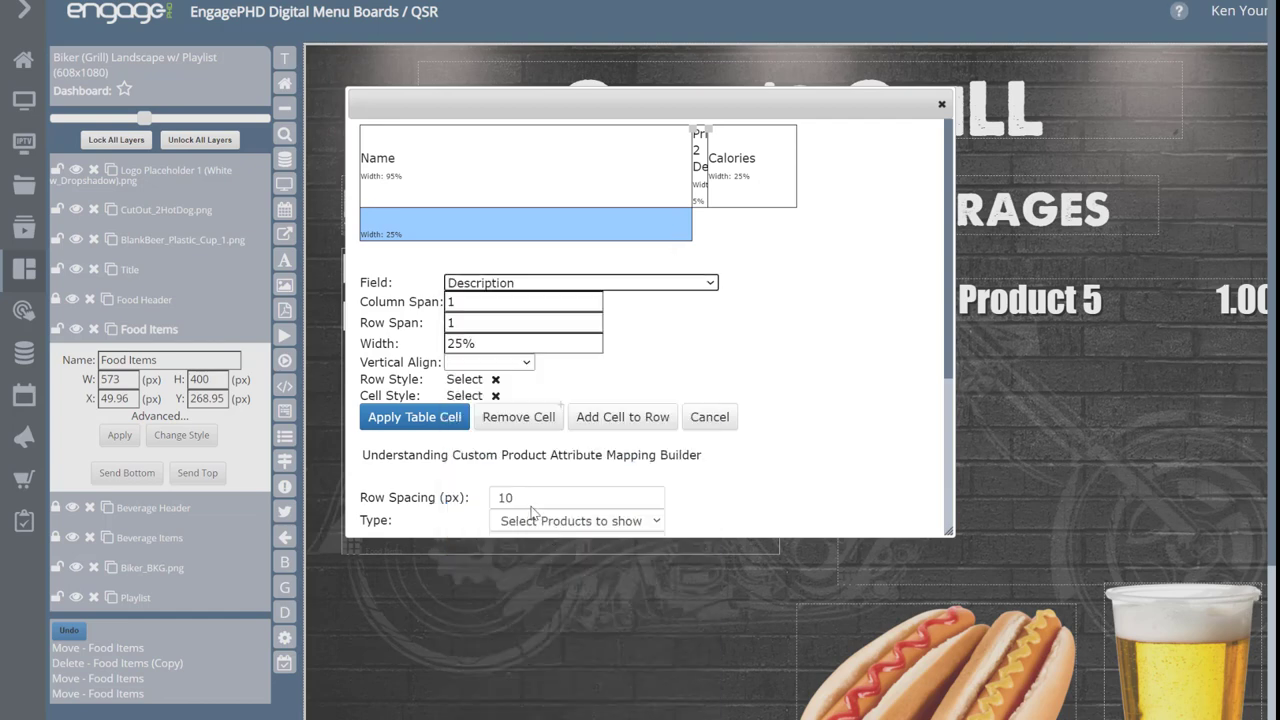
click(463, 396)
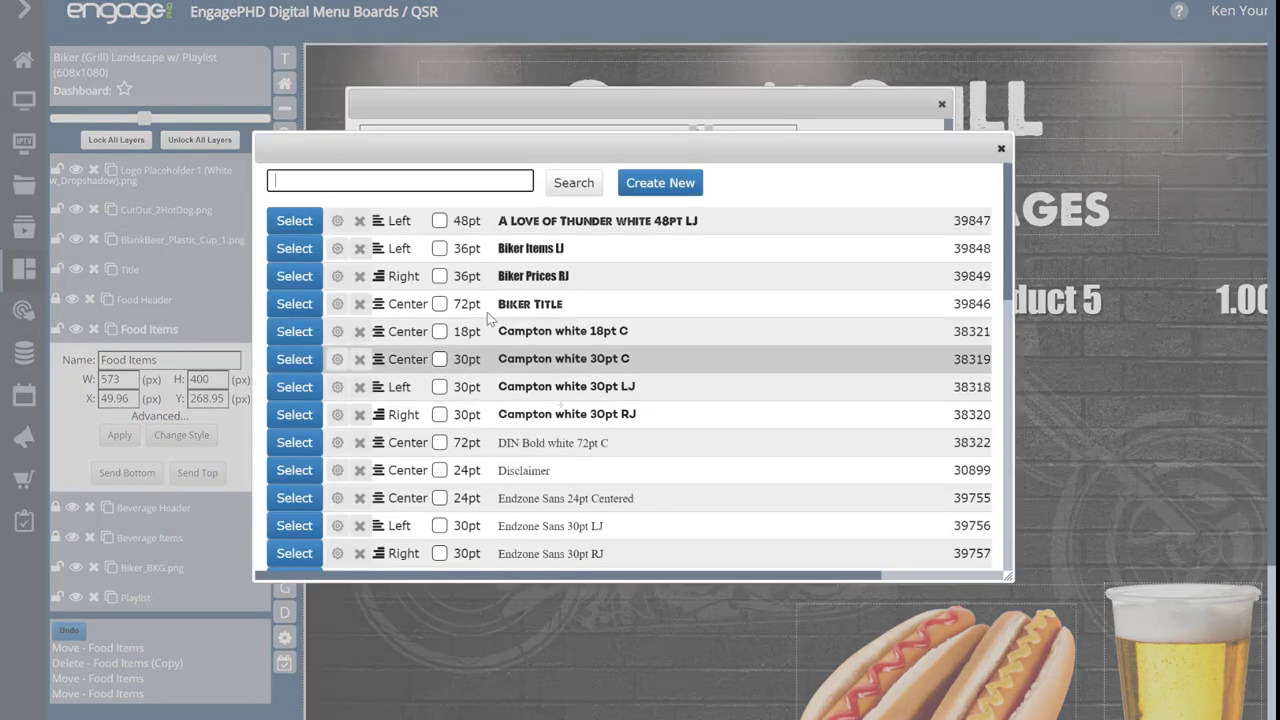
scroll(476, 375, down, 2)
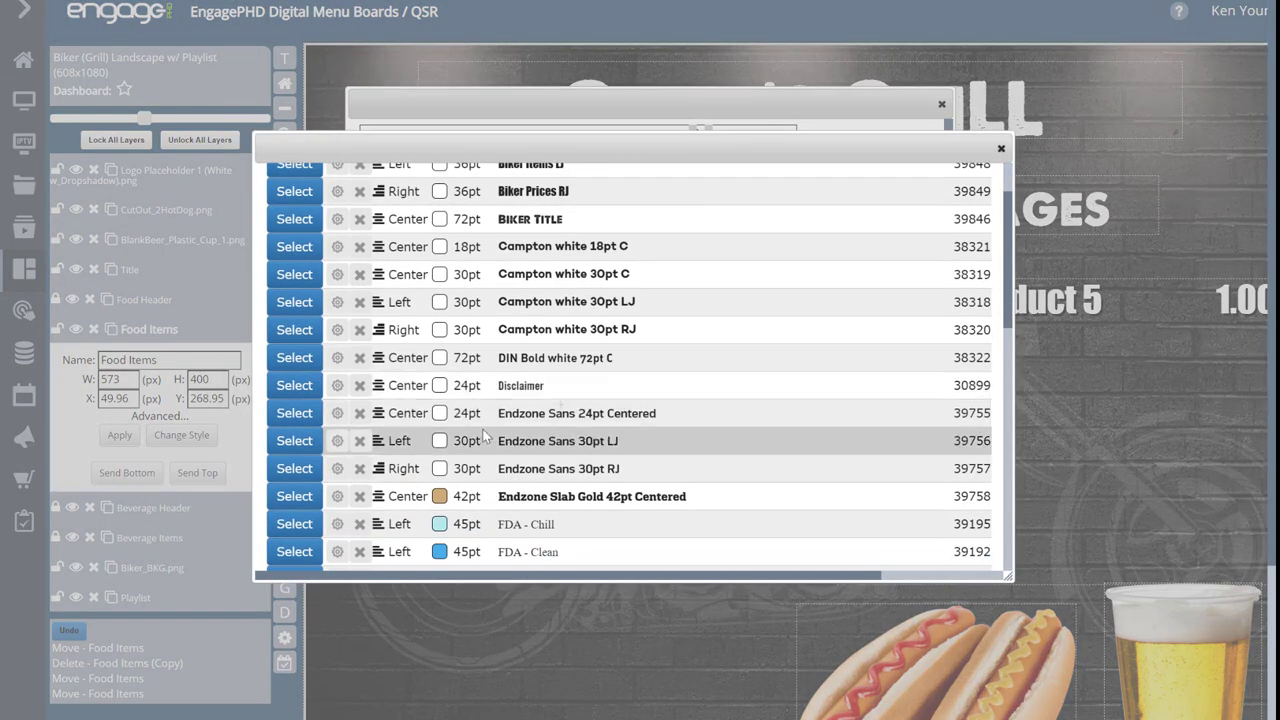
scroll(480, 420, down, 2)
scroll(484, 435, up, 3)
scroll(484, 435, up, 3)
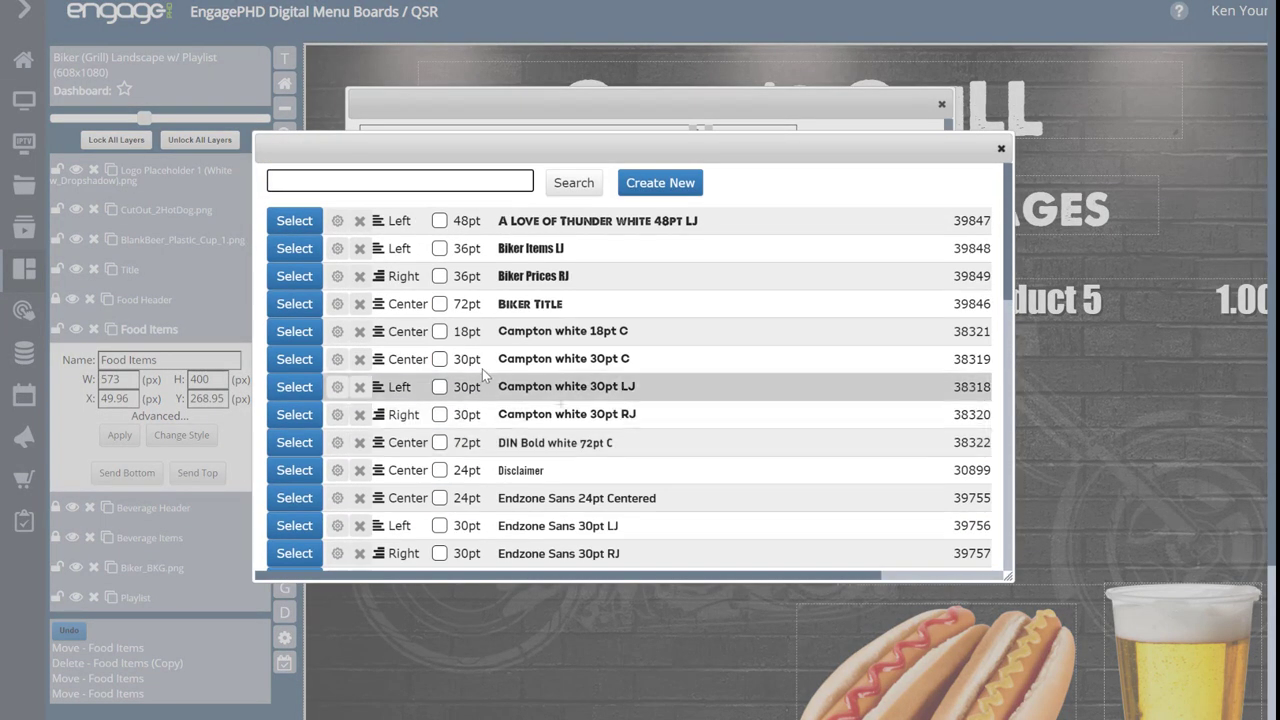
click(1001, 148)
Step: Apply the Description cell, set the Food Items row spacing to 0 px and apply the product table settings
click(443, 418)
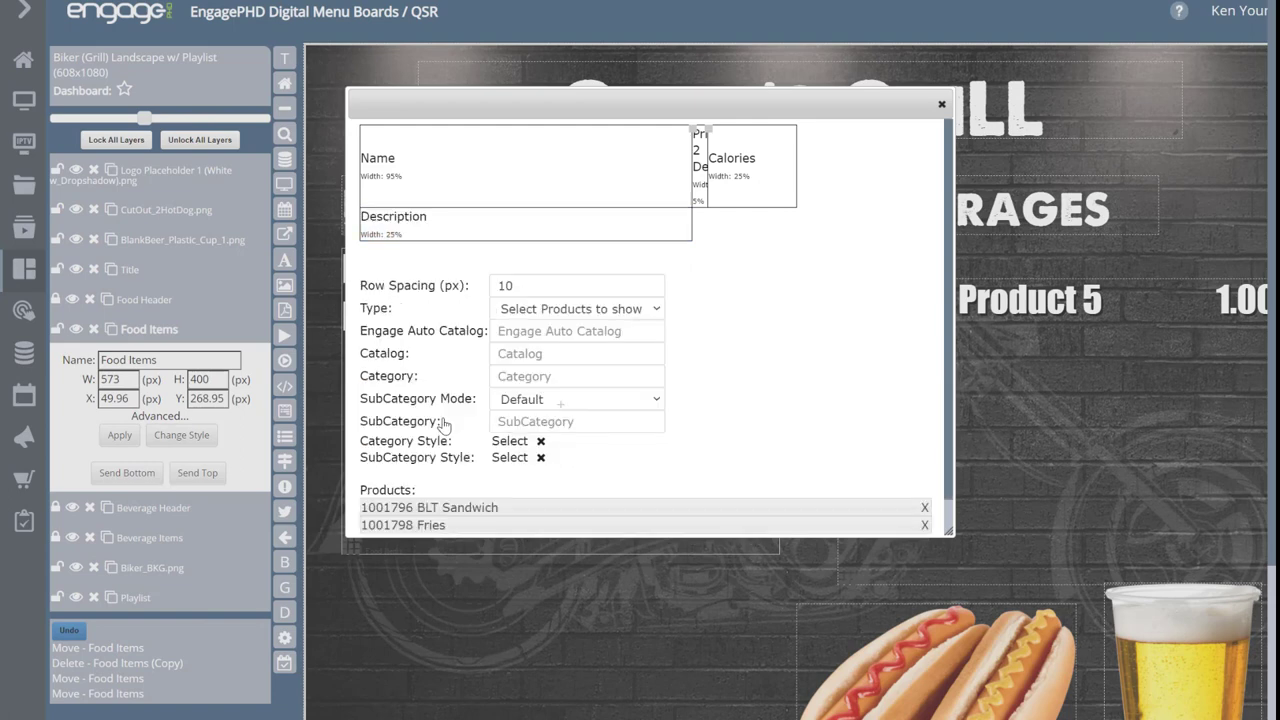
scroll(752, 383, down, 1)
click(602, 247)
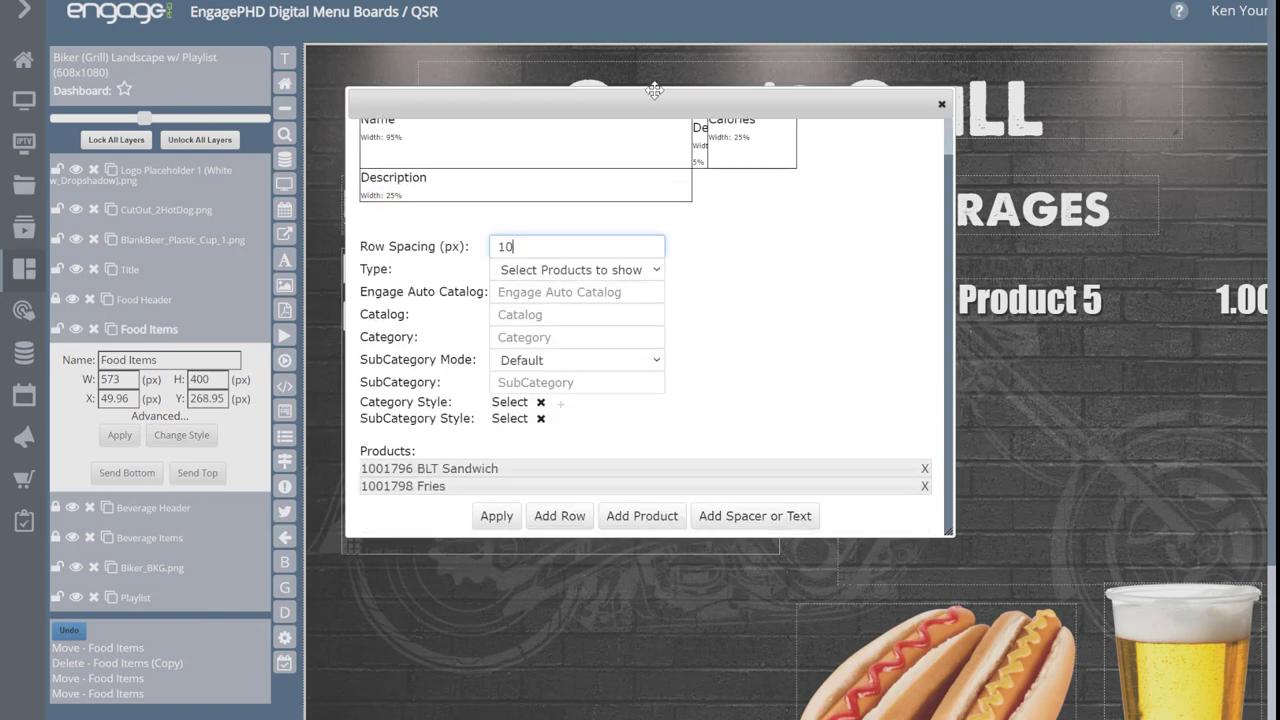
drag(651, 105, 841, 106)
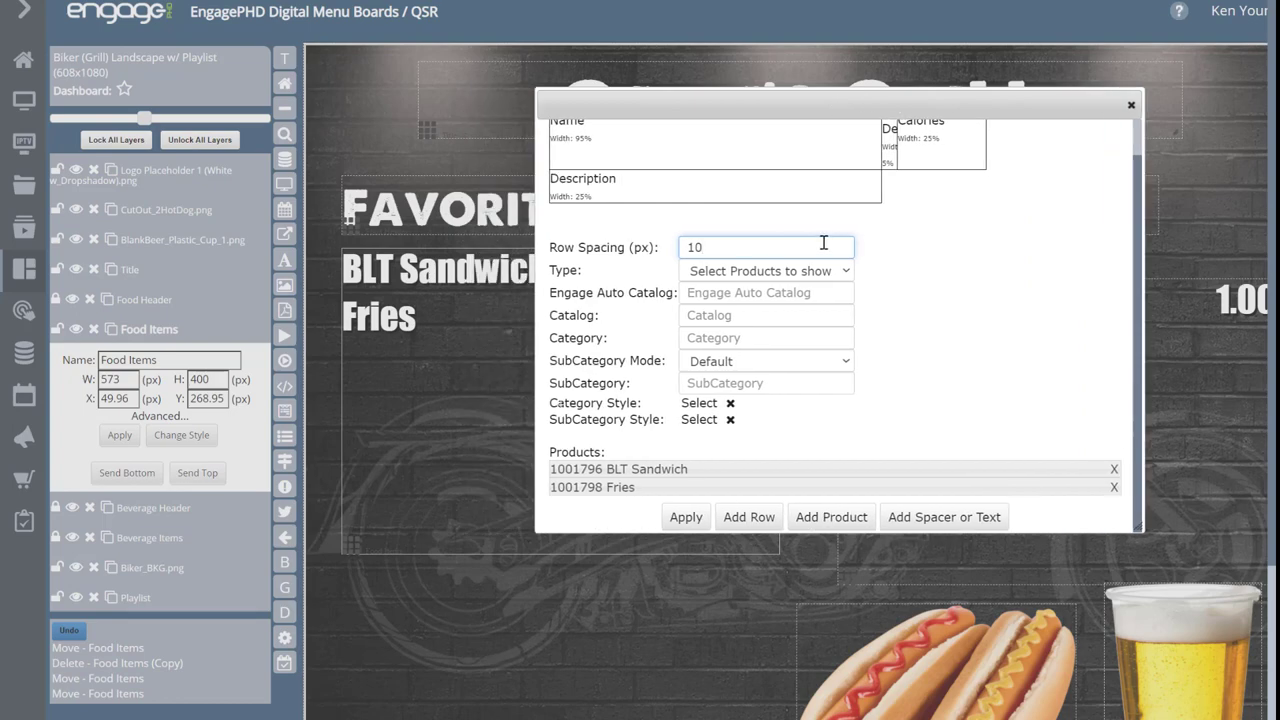
drag(705, 247, 657, 250)
text(0)
click(676, 524)
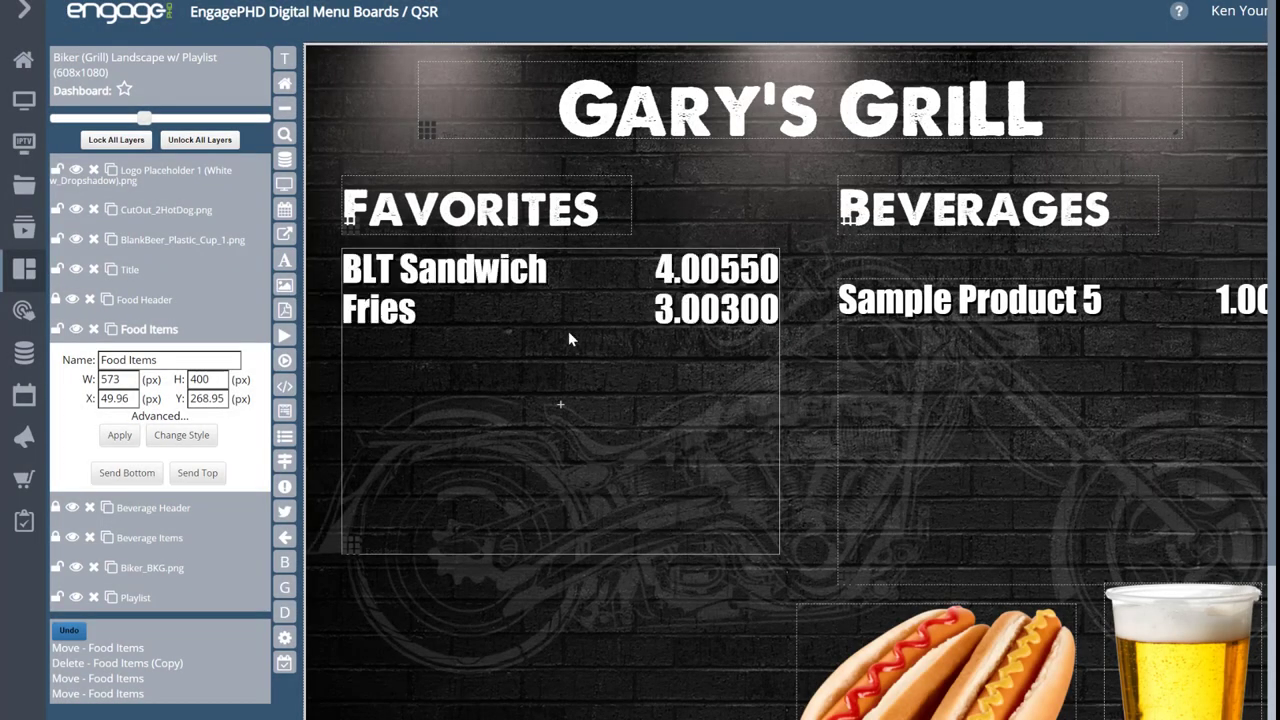
Step: Reopen the Food Items product table settings and enter a row spacing of 30 px
double_click(502, 288)
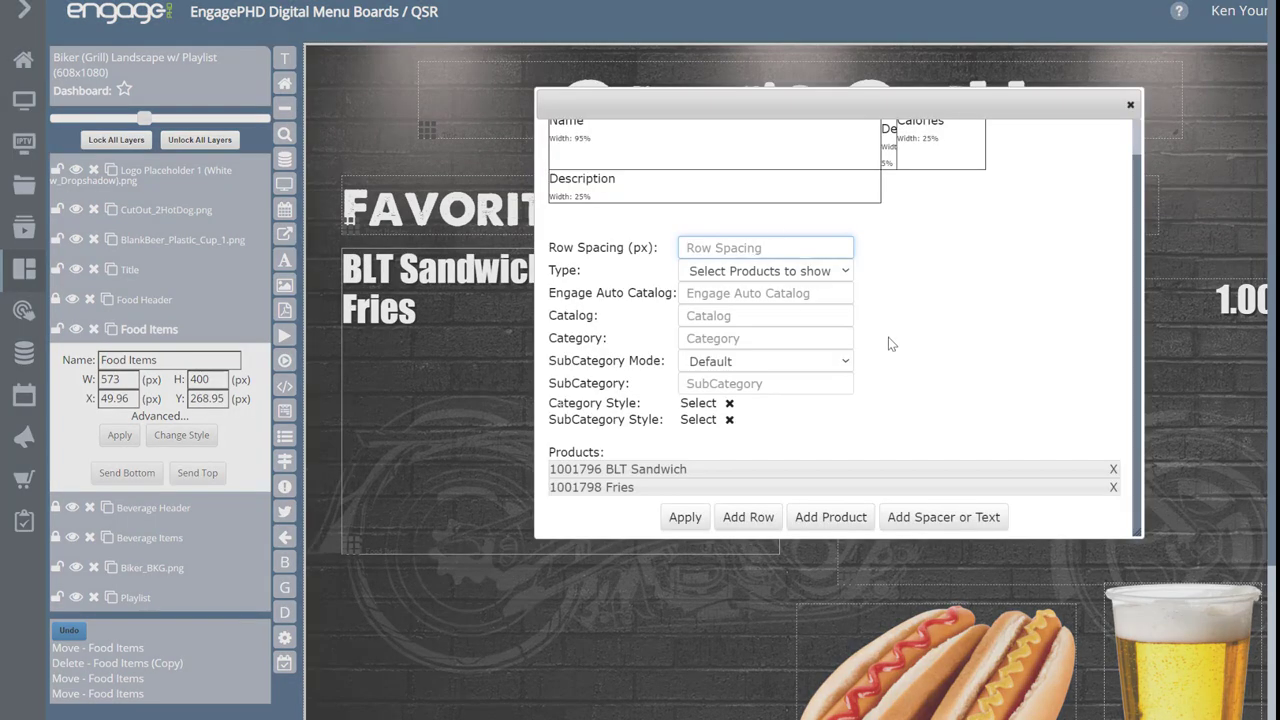
click(775, 248)
text(30)
click(902, 278)
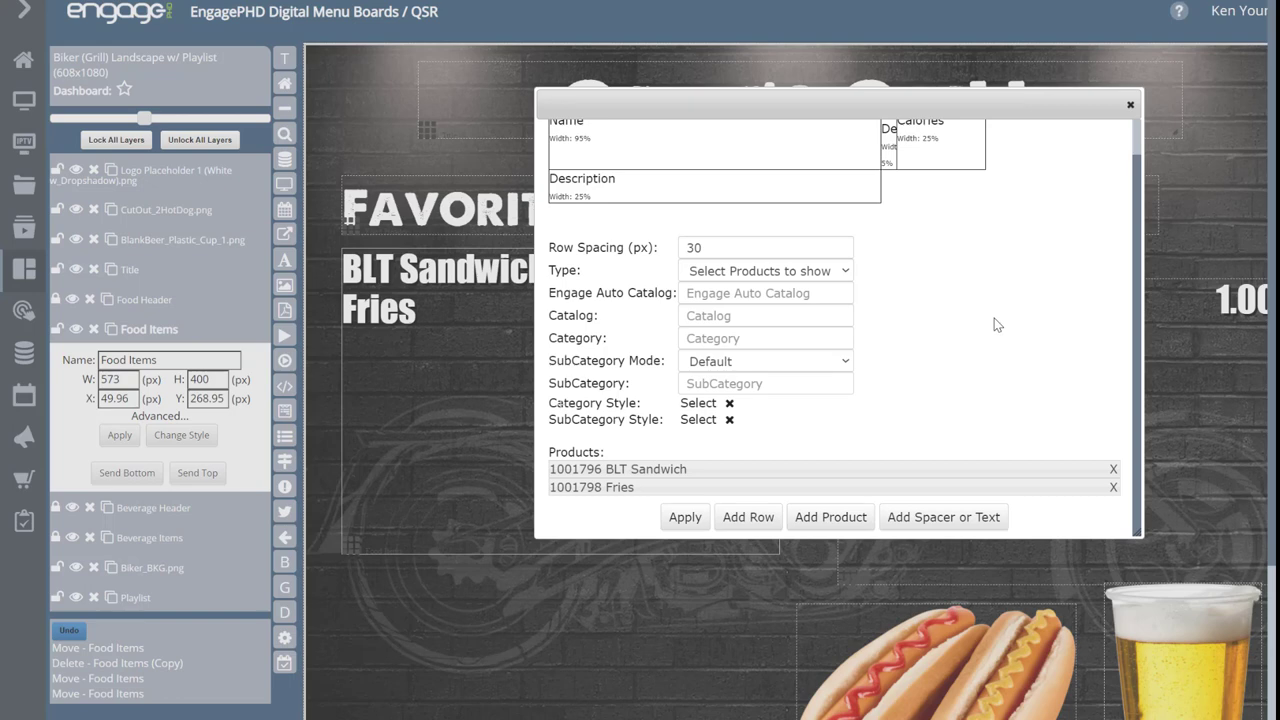
Step: Remove BLT Sandwich and Fries from the Food Items product list
click(1114, 470)
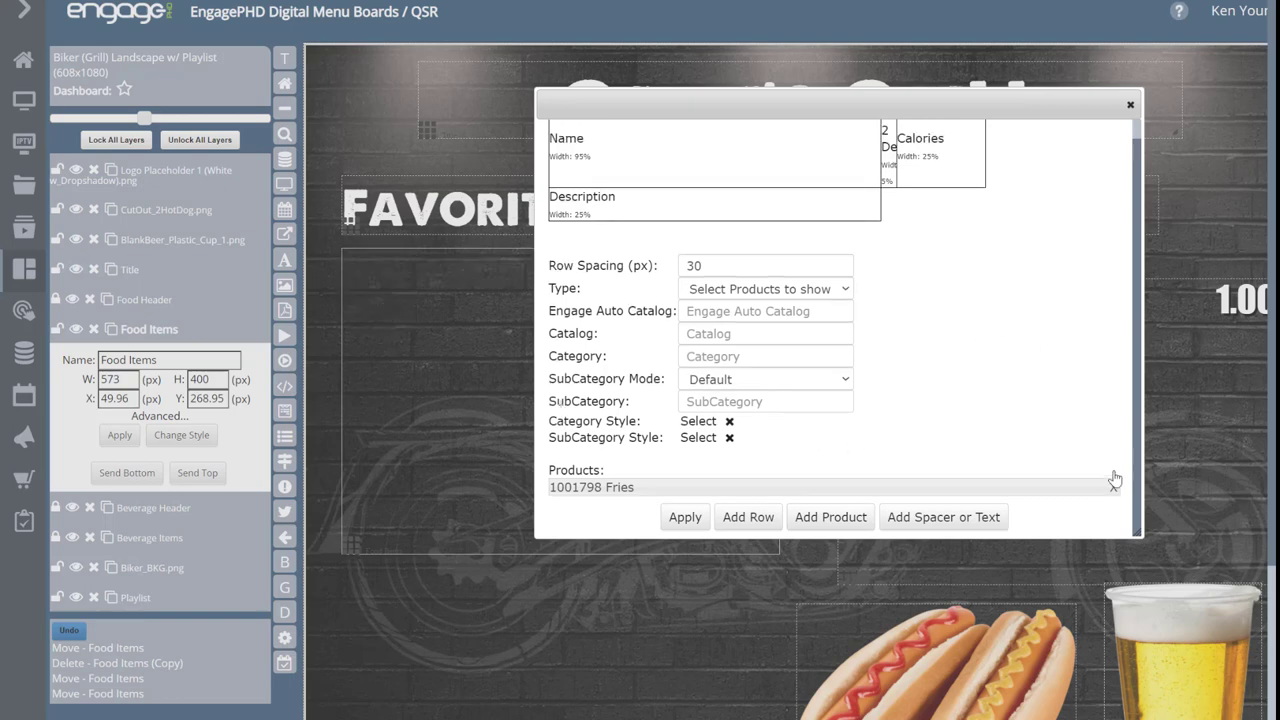
click(1114, 489)
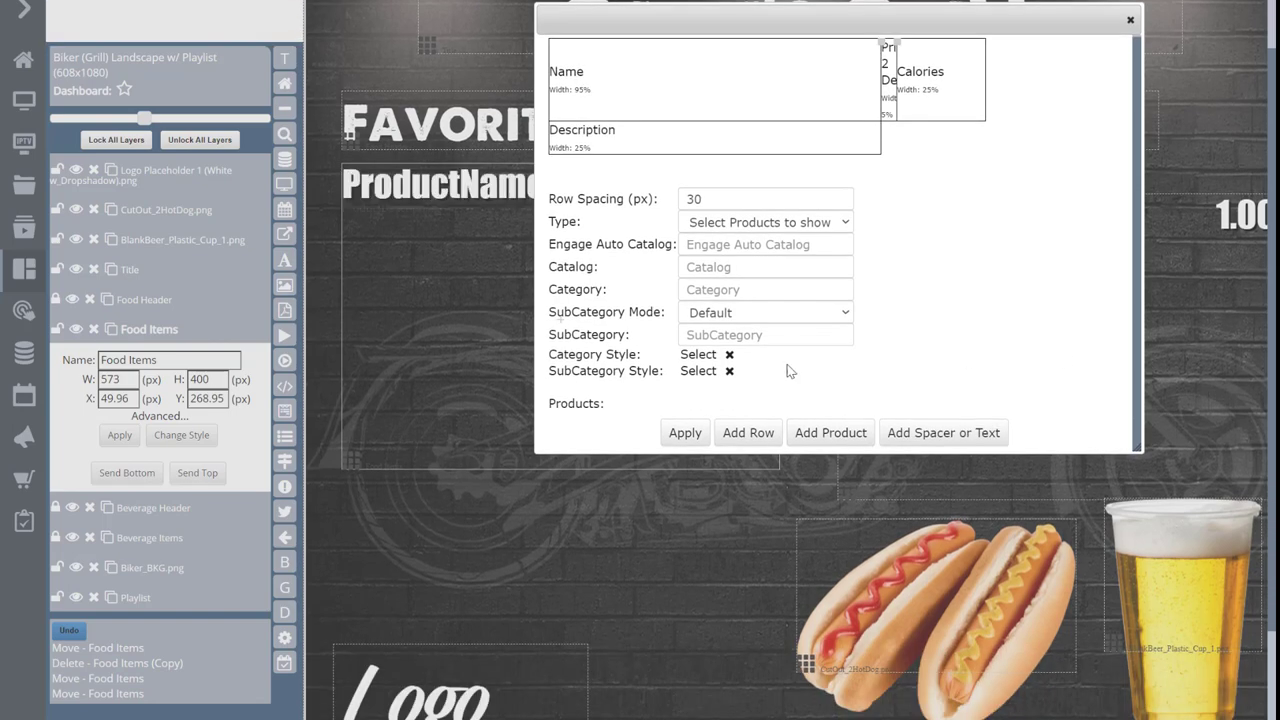
drag(762, 19, 781, 81)
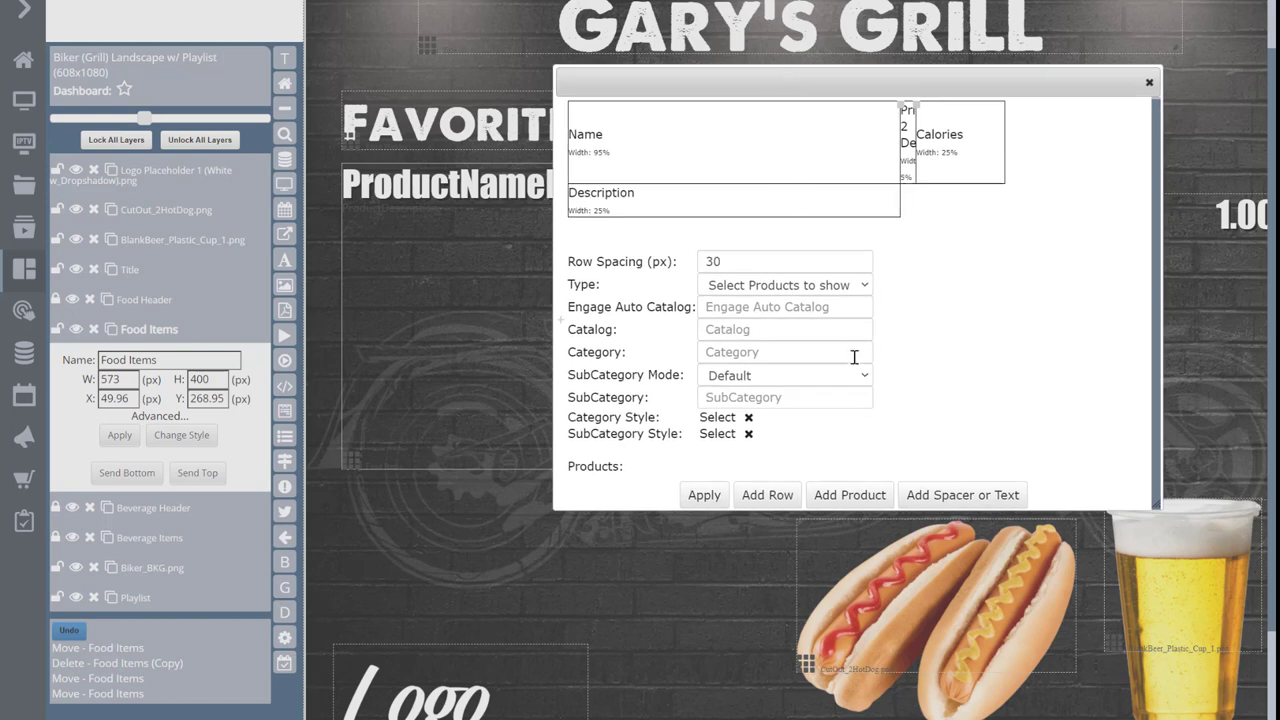
Step: Add BLT Sandwich, Chicken Parmesan and Reuben Sandwich to the Food Items products and put Chicken Parmesan first
click(852, 494)
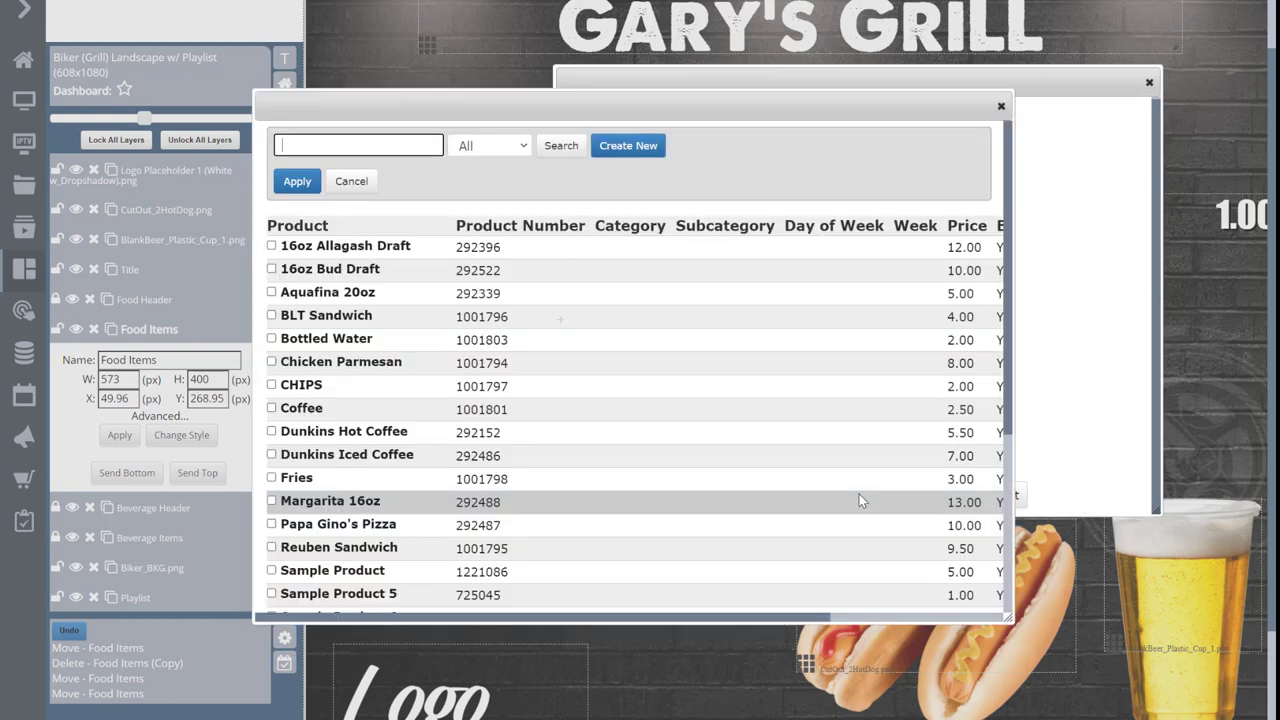
click(287, 317)
click(288, 364)
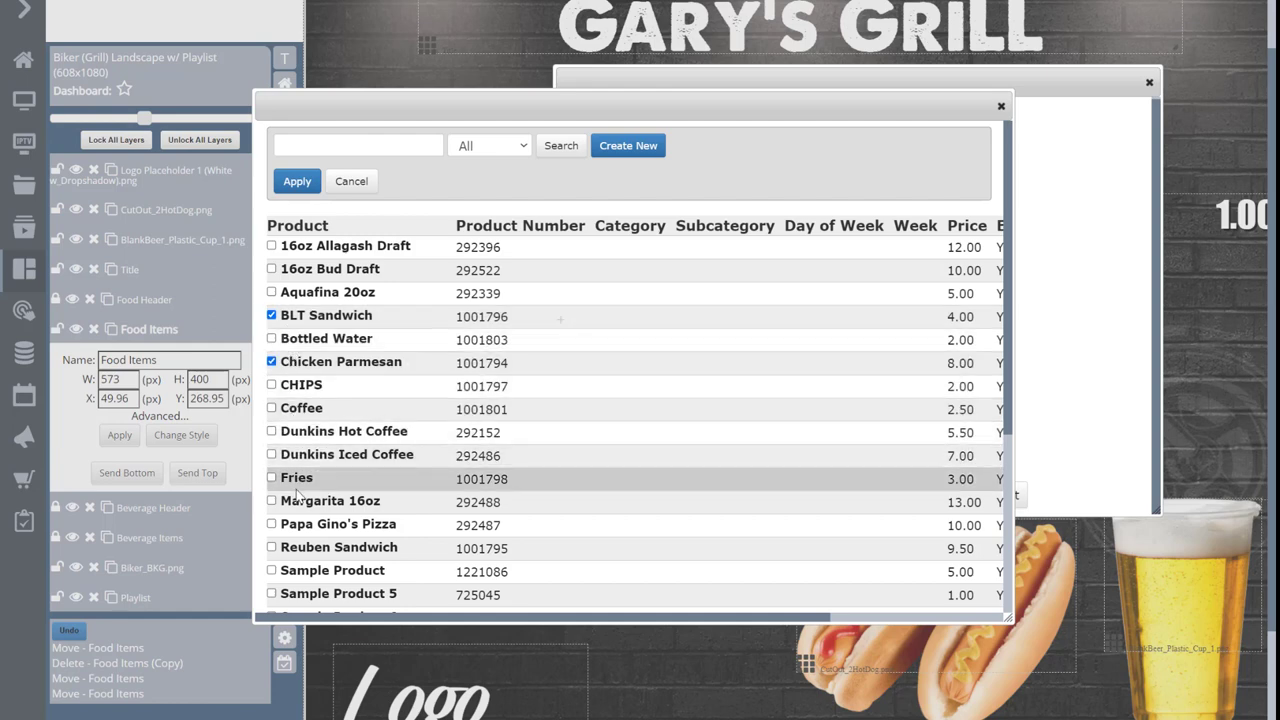
click(291, 550)
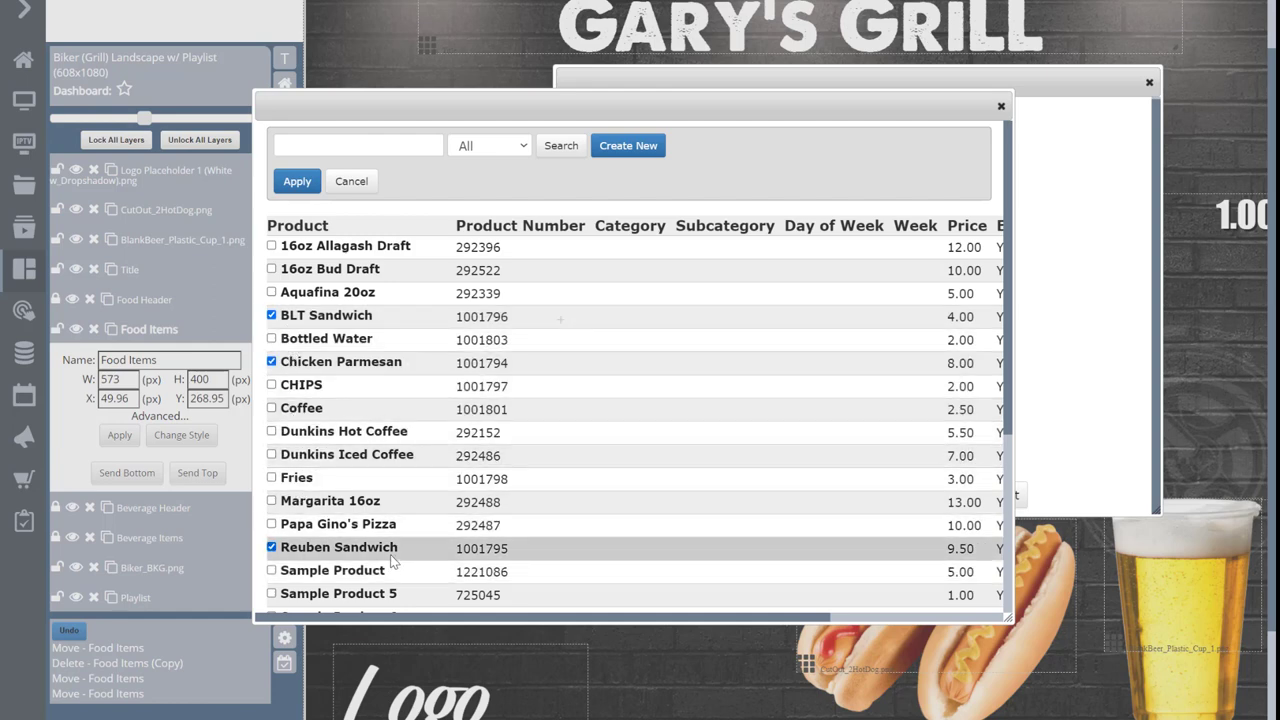
click(297, 183)
scroll(860, 420, down, 1)
scroll(873, 398, down, 1)
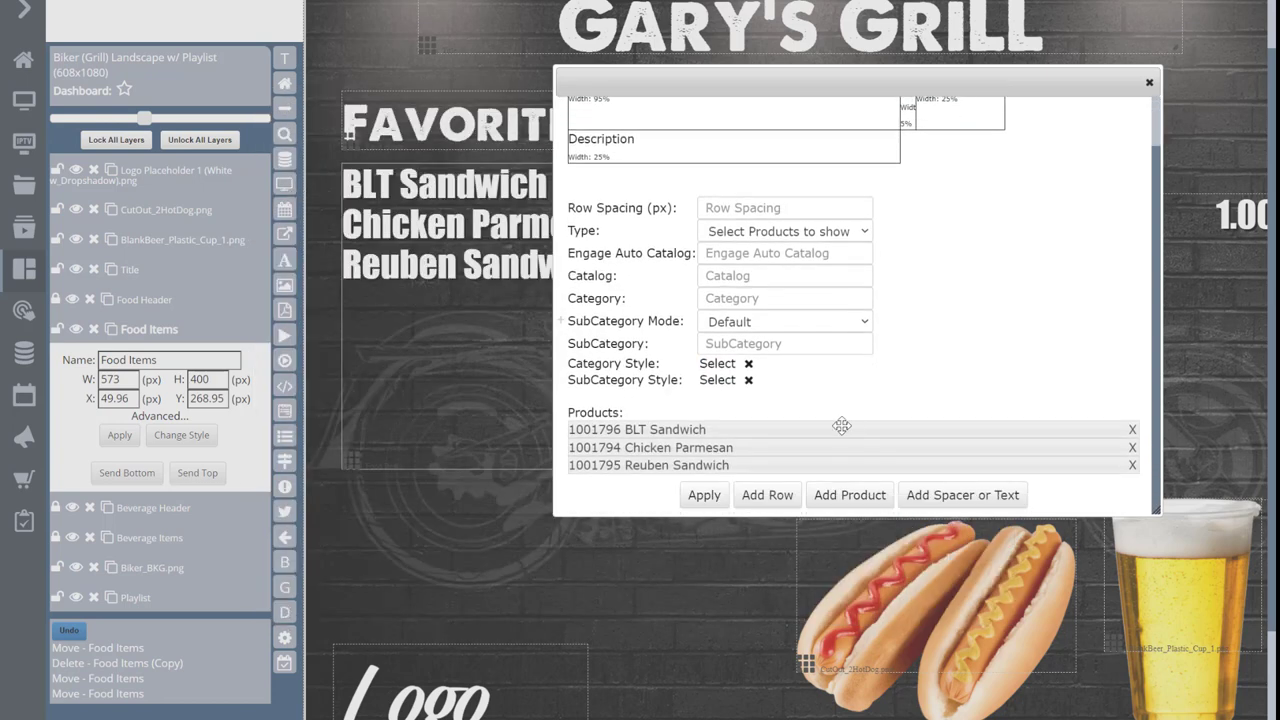
mouse_move(803, 444)
mouse_down()
mouse_move(800, 417)
mouse_move(795, 430)
mouse_up()
scroll(844, 464, down, 1)
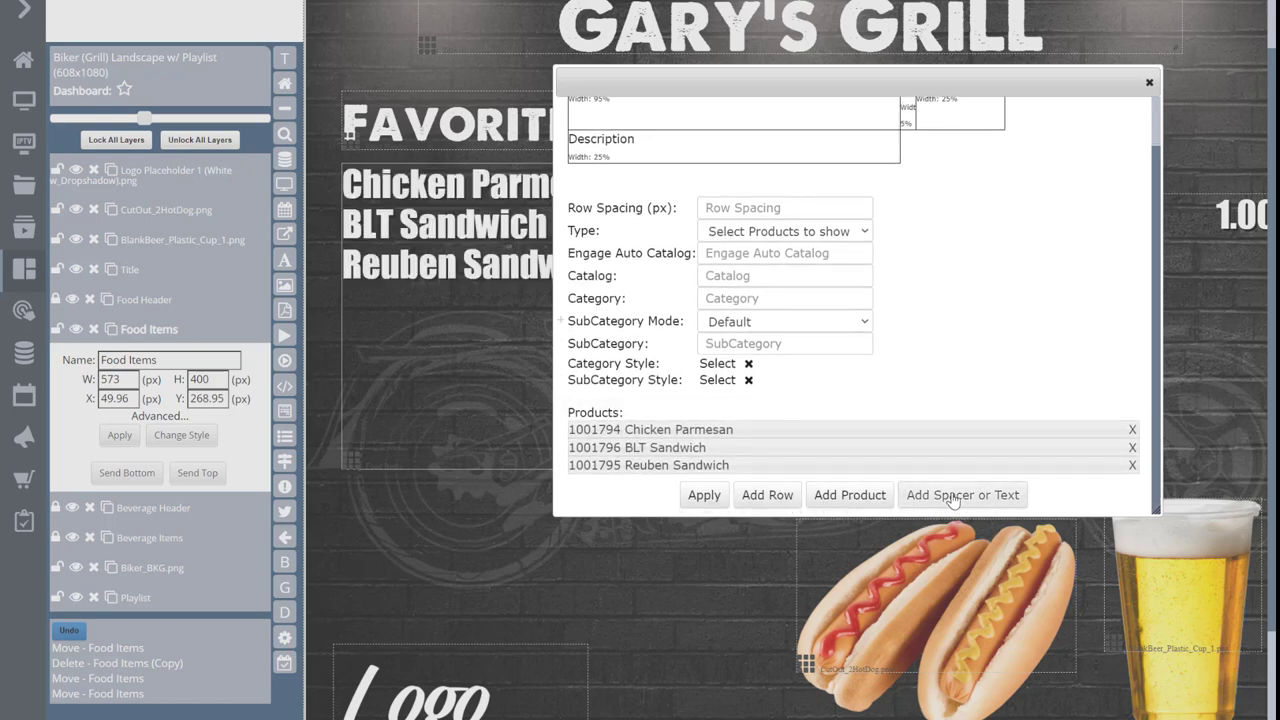
Step: Add a blank spacer row and place it between BLT Sandwich and Reuben Sandwich
click(950, 497)
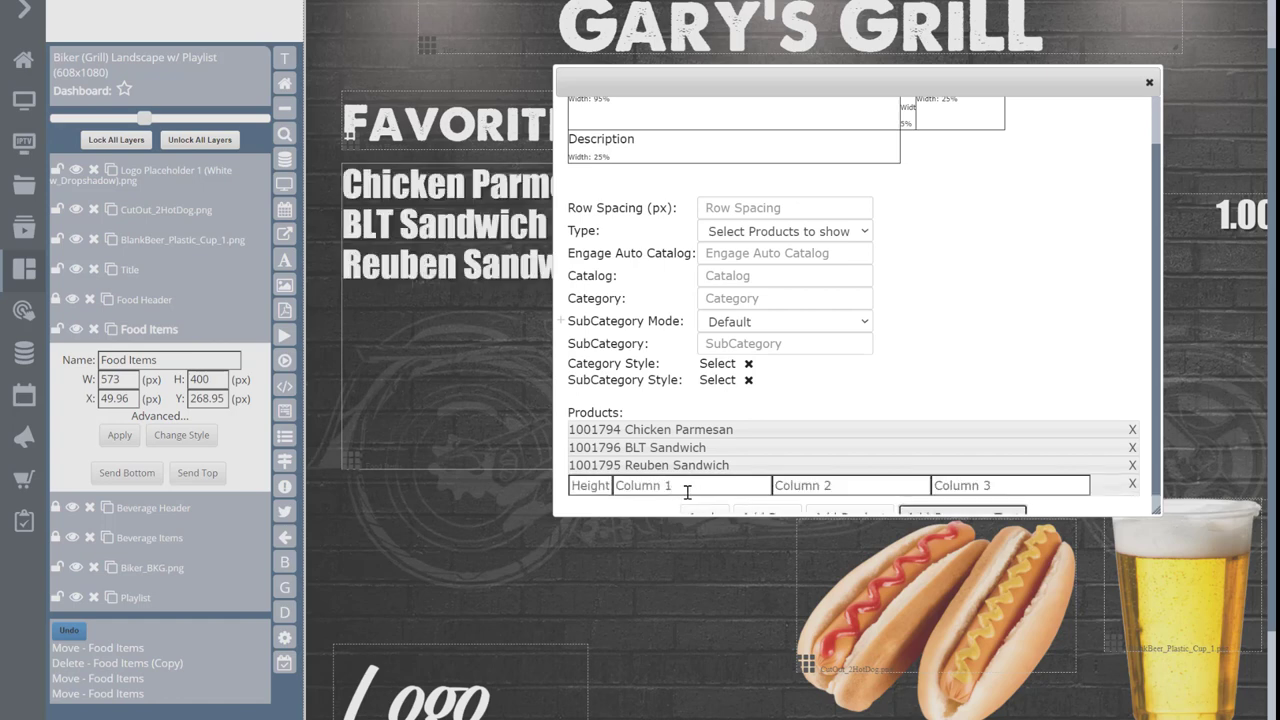
drag(1111, 483, 851, 483)
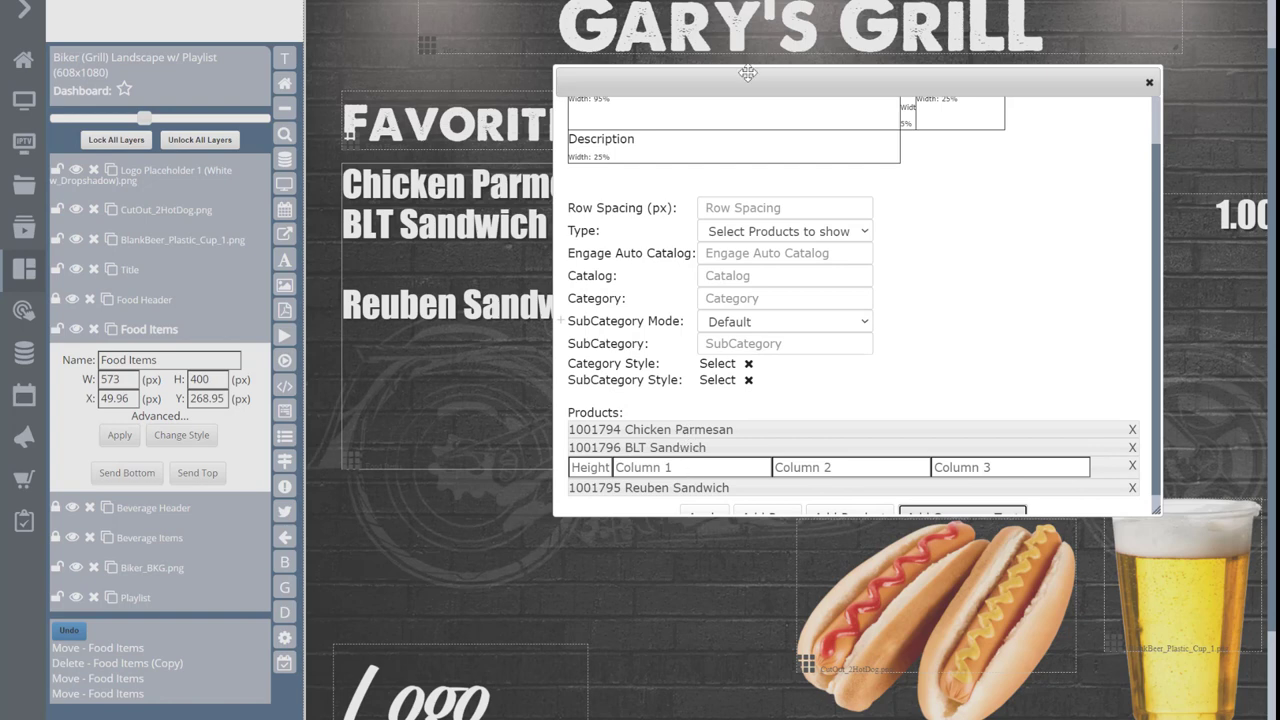
drag(747, 77, 895, 78)
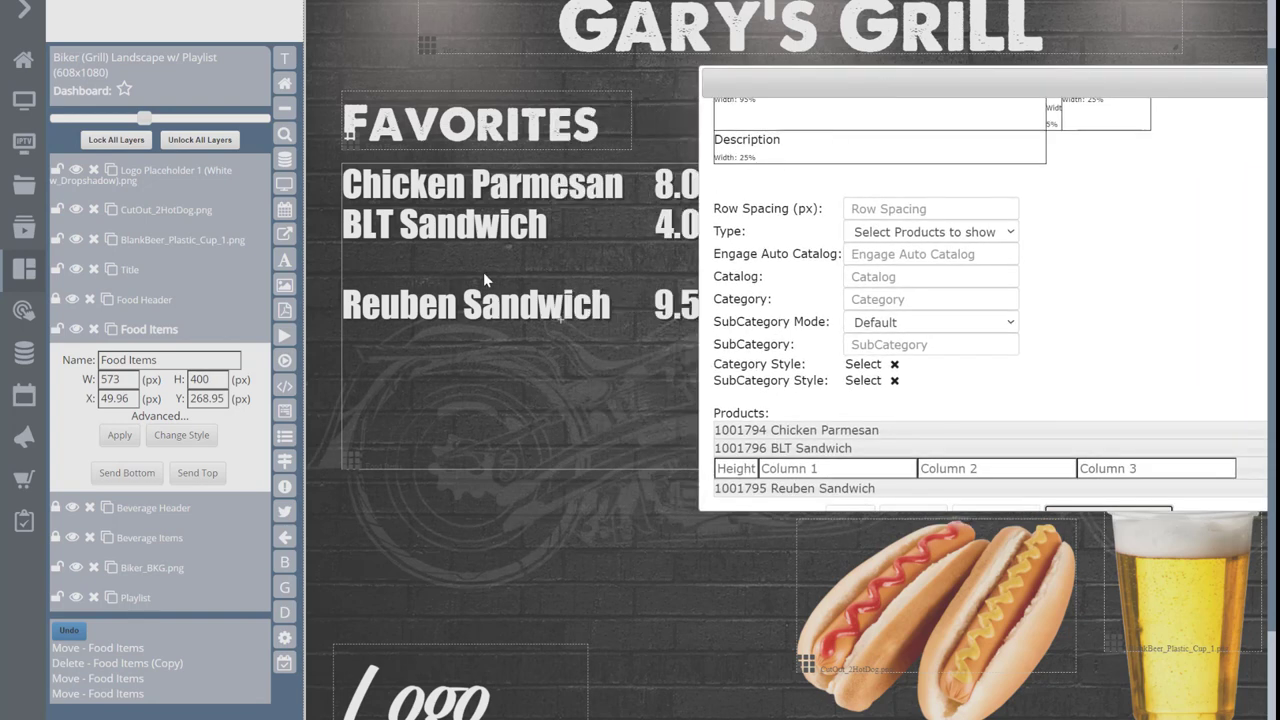
Step: Delete the spacer row between BLT Sandwich and Reuben Sandwich
click(933, 209)
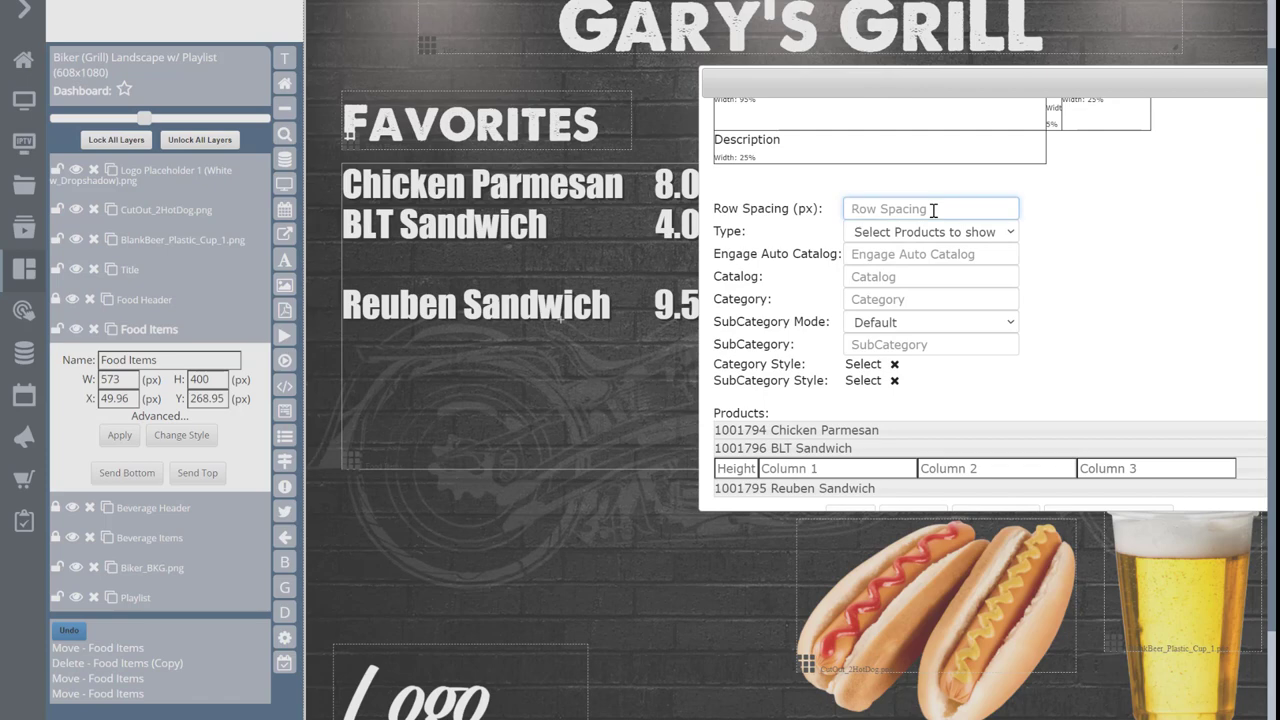
drag(974, 77, 848, 42)
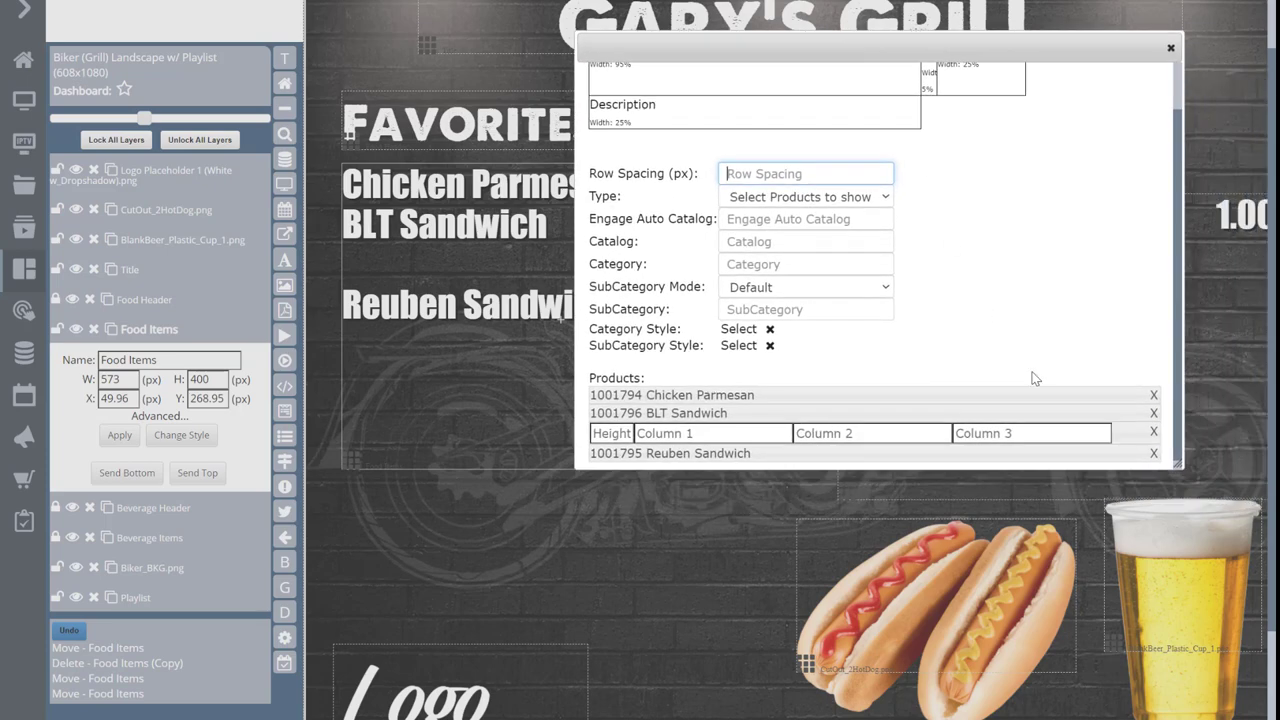
scroll(1038, 382, down, 1)
click(1157, 412)
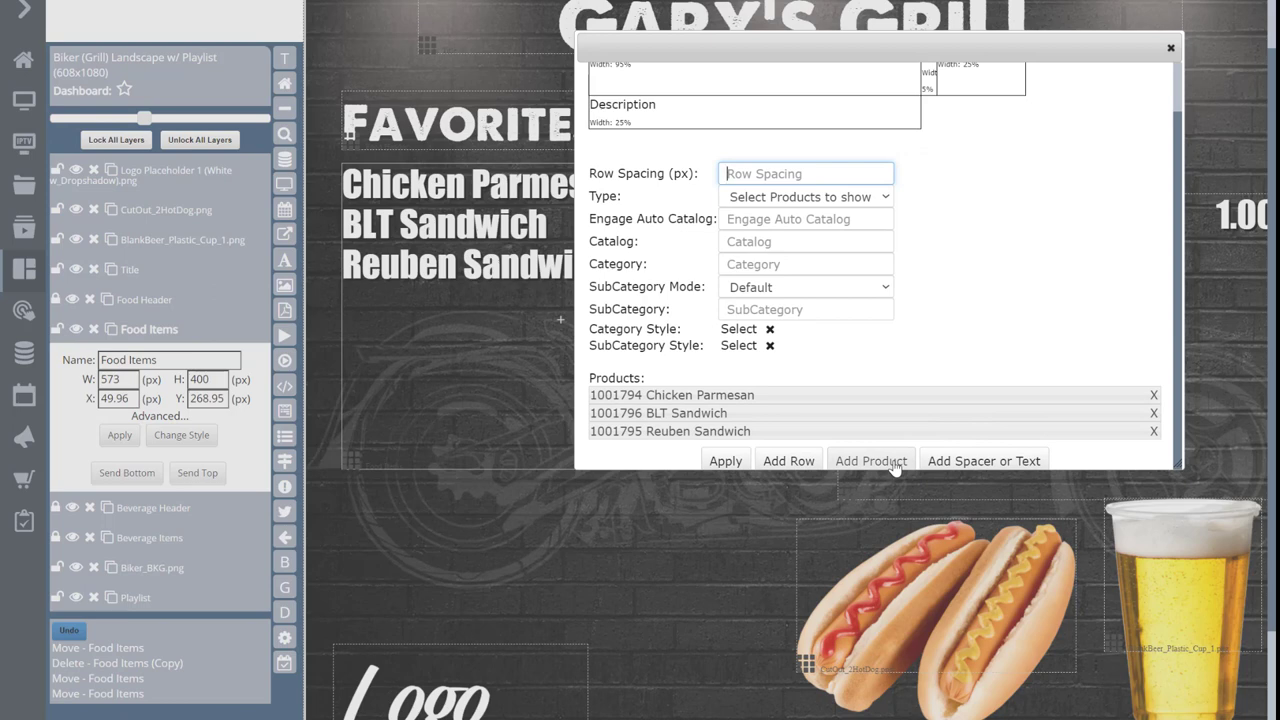
Step: Apply the Food Items product list and widen the Food Items box to about 614 px
scroll(895, 467, down, 1)
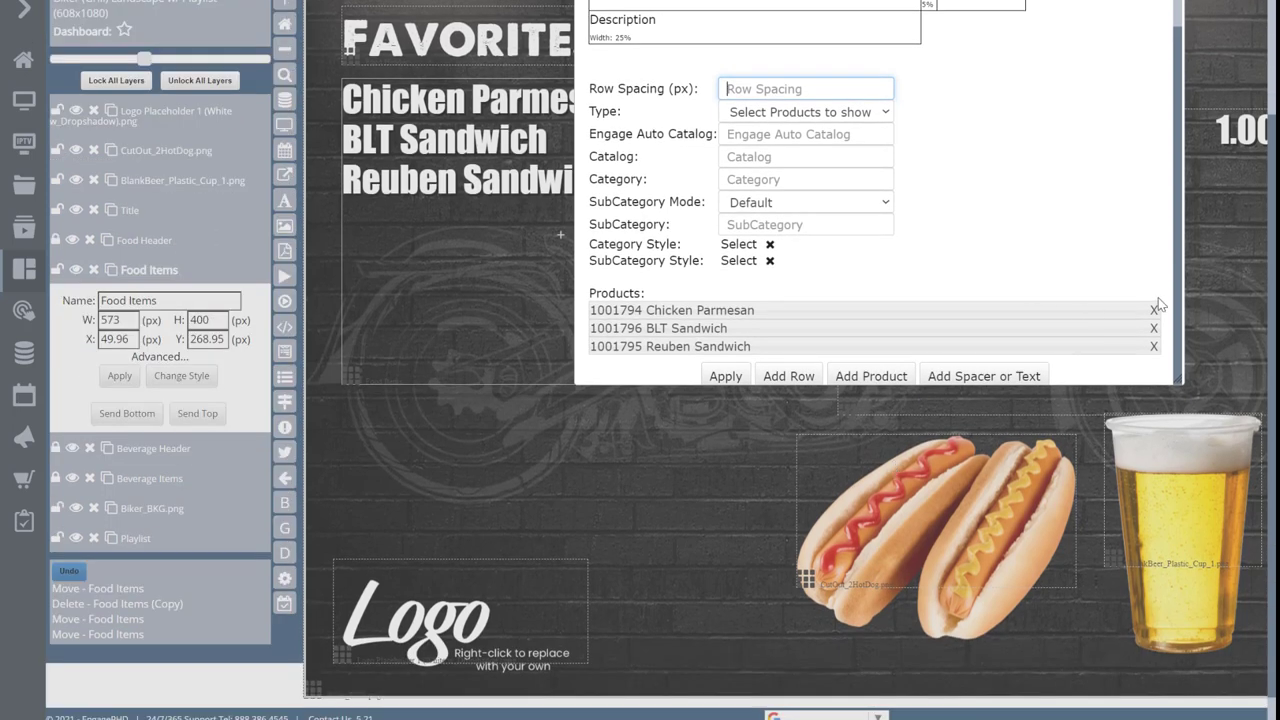
drag(1175, 379, 1193, 462)
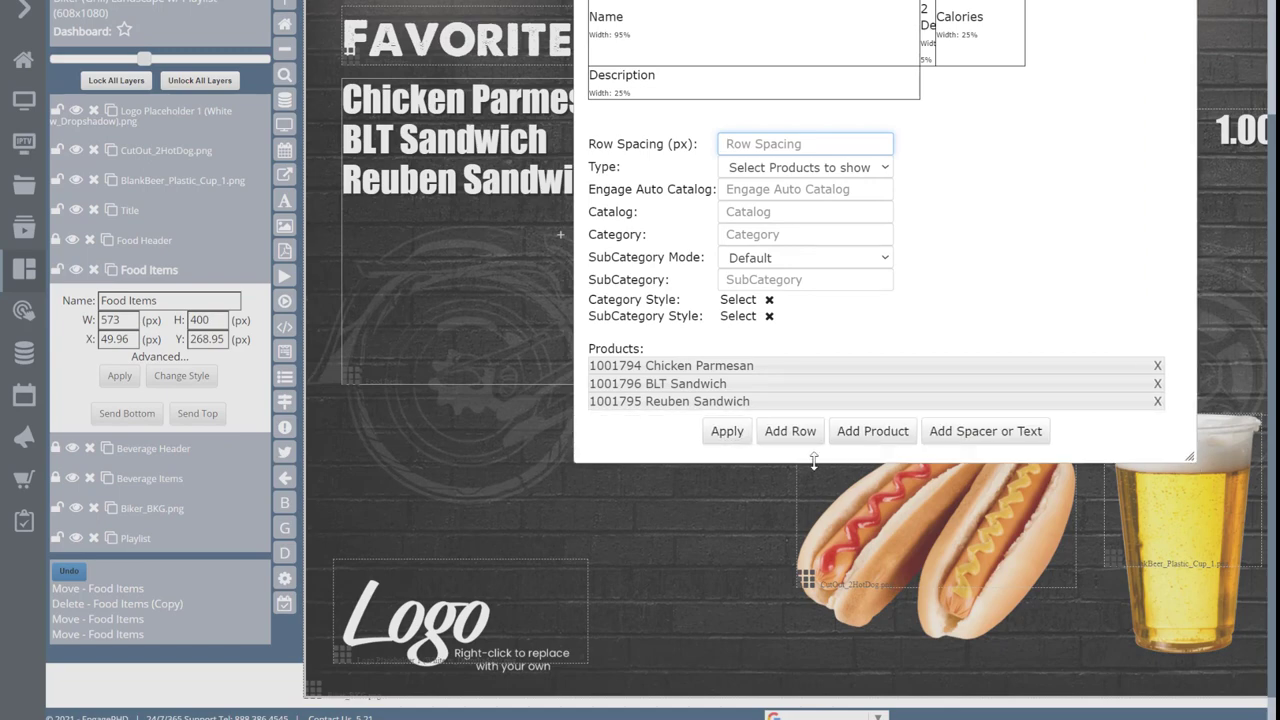
click(727, 432)
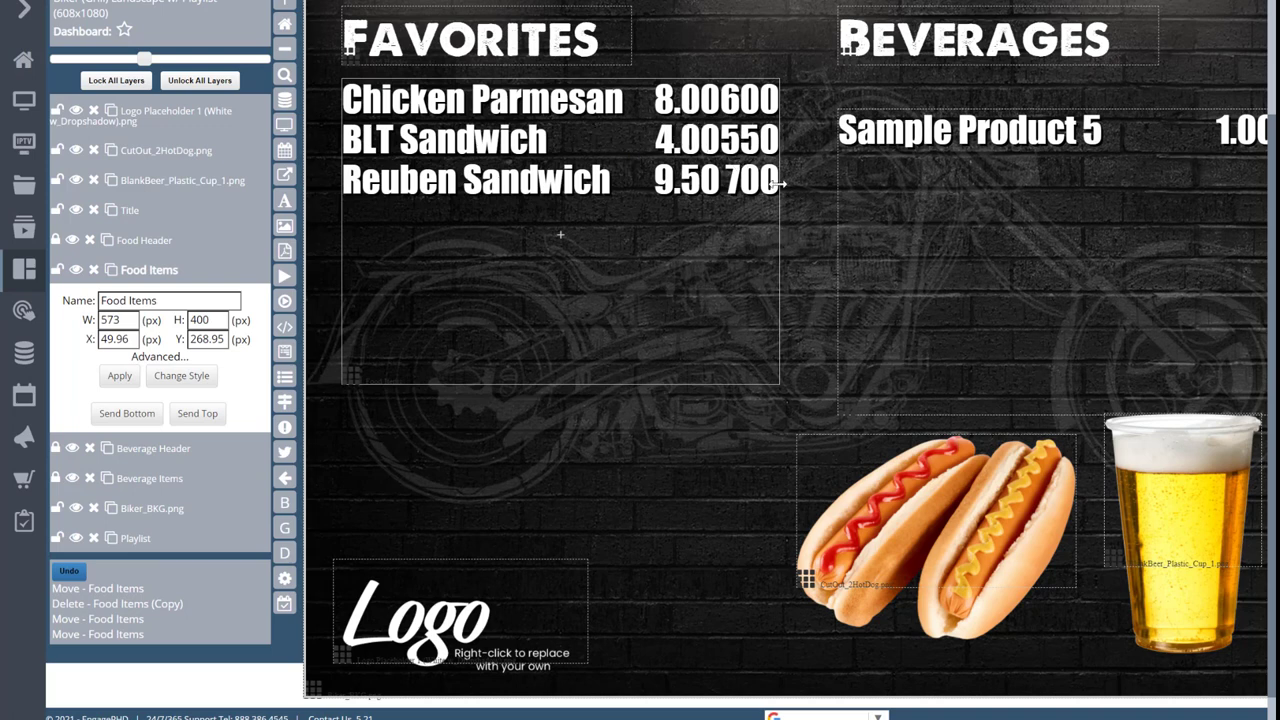
drag(779, 188, 813, 188)
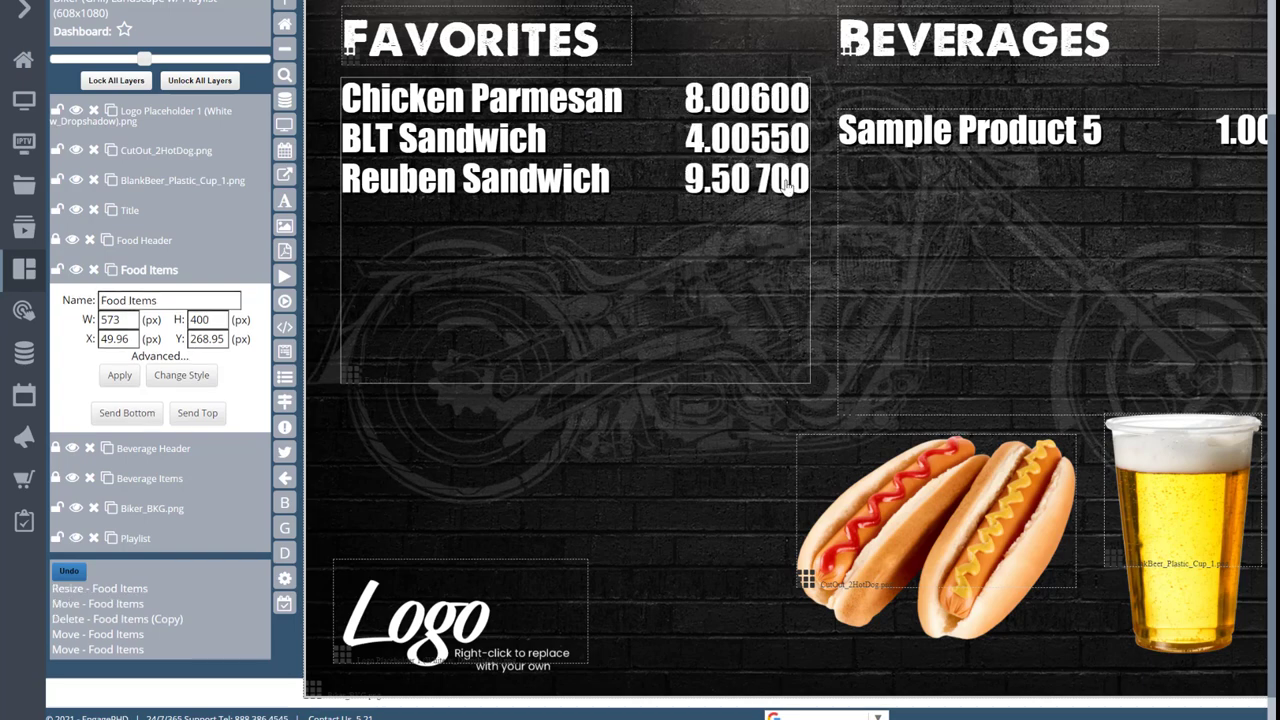
Step: Narrow the Food Items table's Name column to about 58%, giving the Price 2 Decimals column about 21%, and apply the layout
double_click(716, 142)
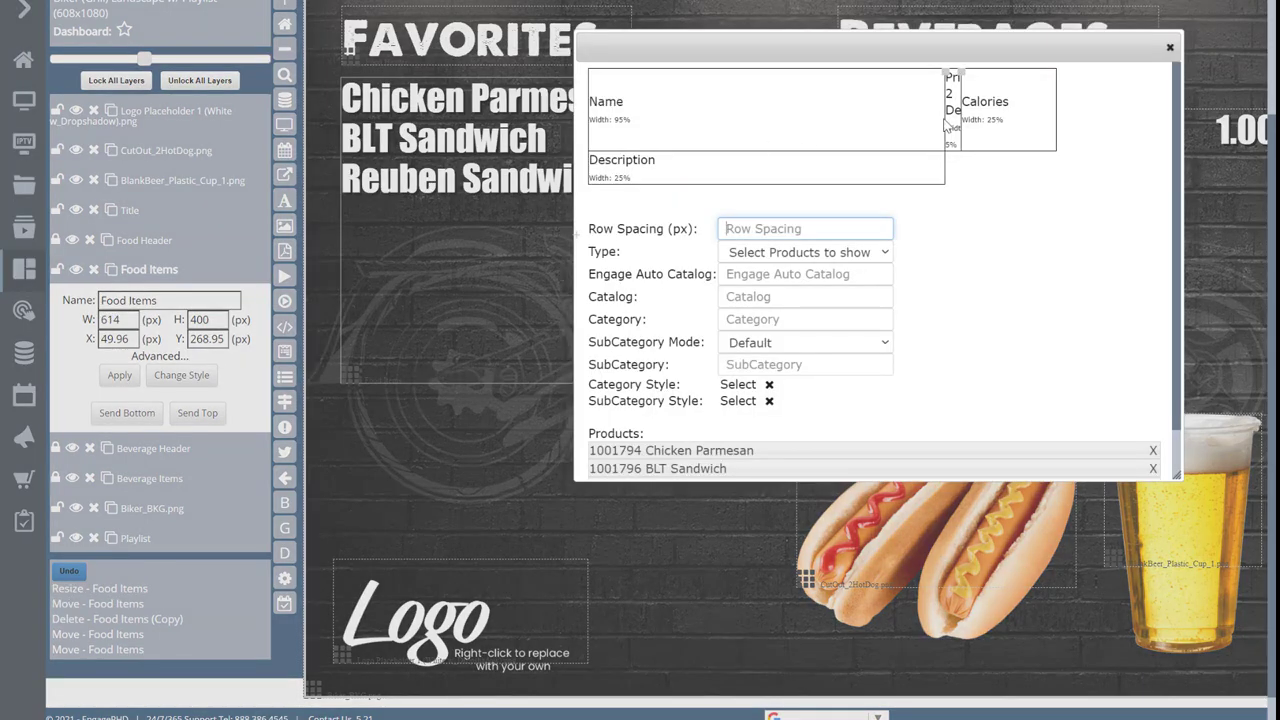
drag(947, 125, 858, 110)
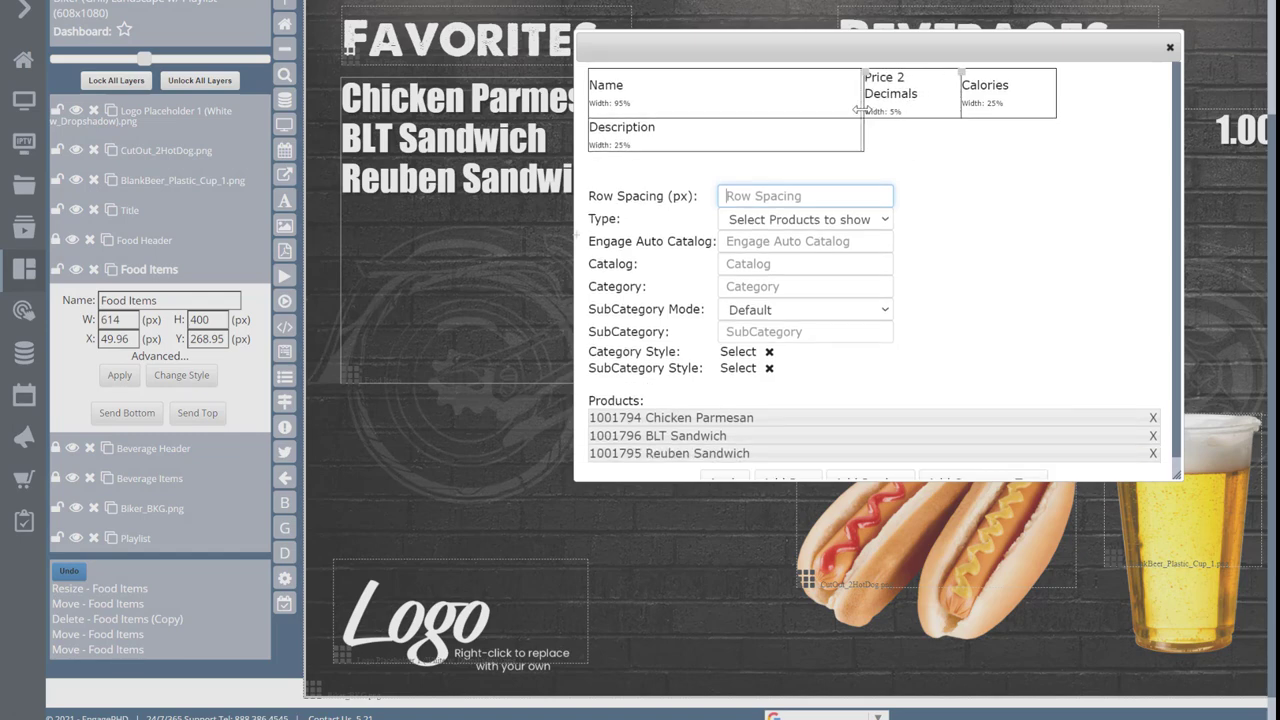
scroll(790, 372, down, 2)
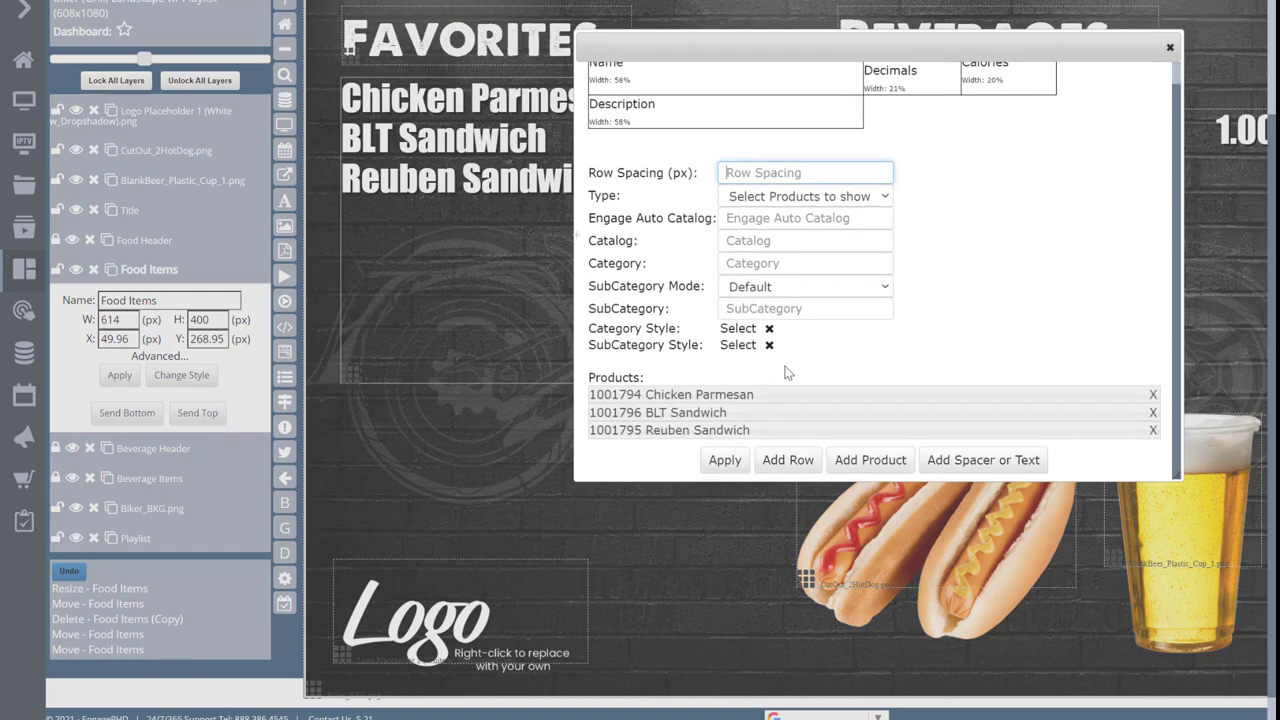
click(725, 460)
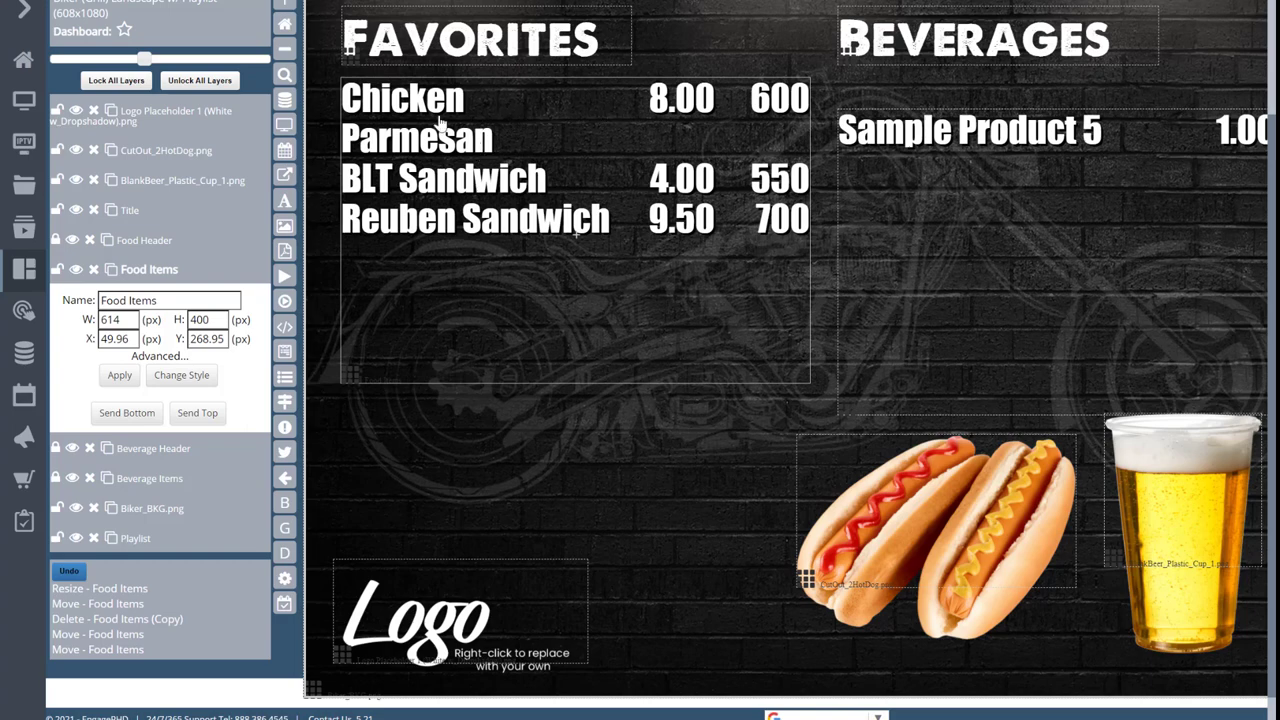
Step: Widen the Food Items Name column to about 63%, leaving about 16% for Price 2 Decimals, and apply the layout
double_click(466, 155)
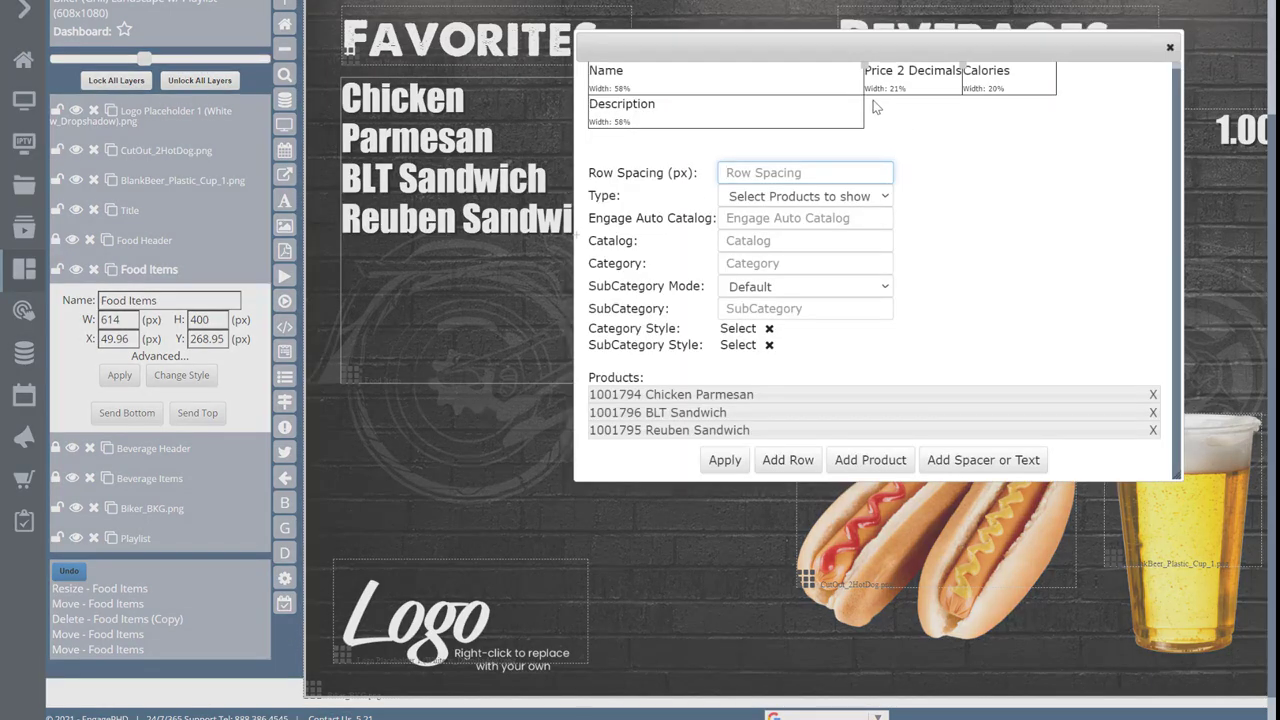
drag(864, 95, 886, 92)
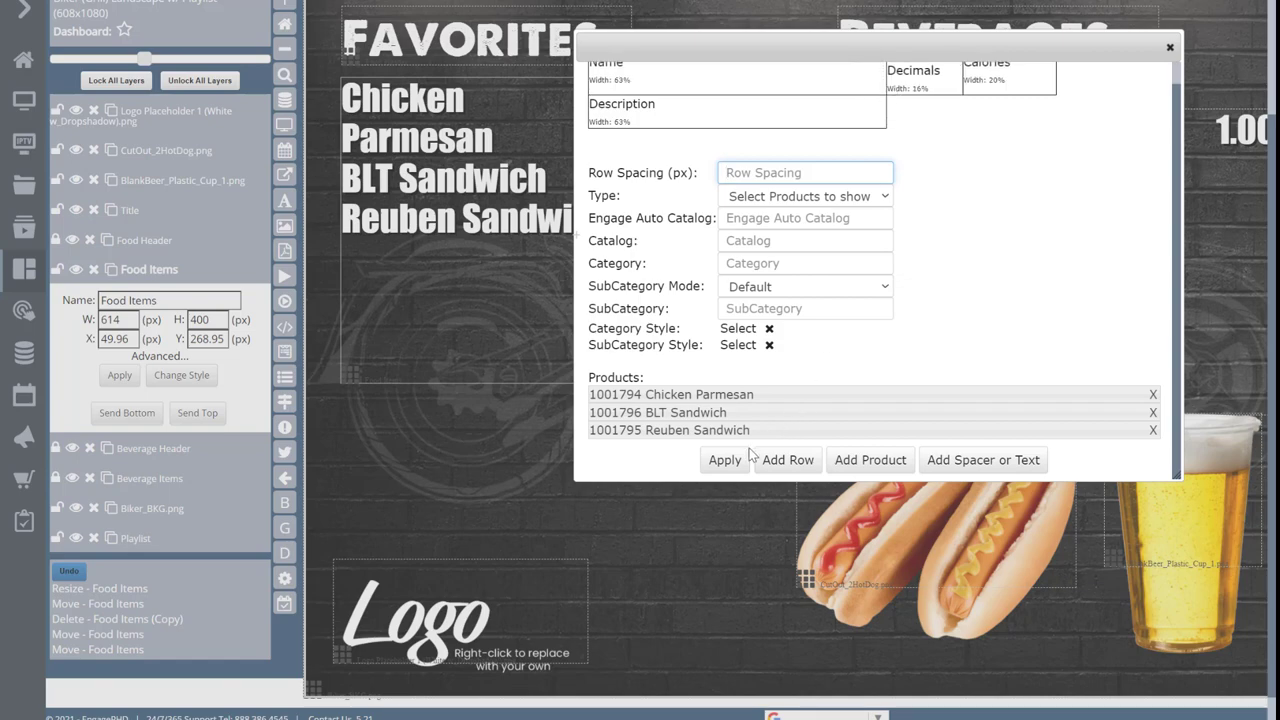
click(725, 461)
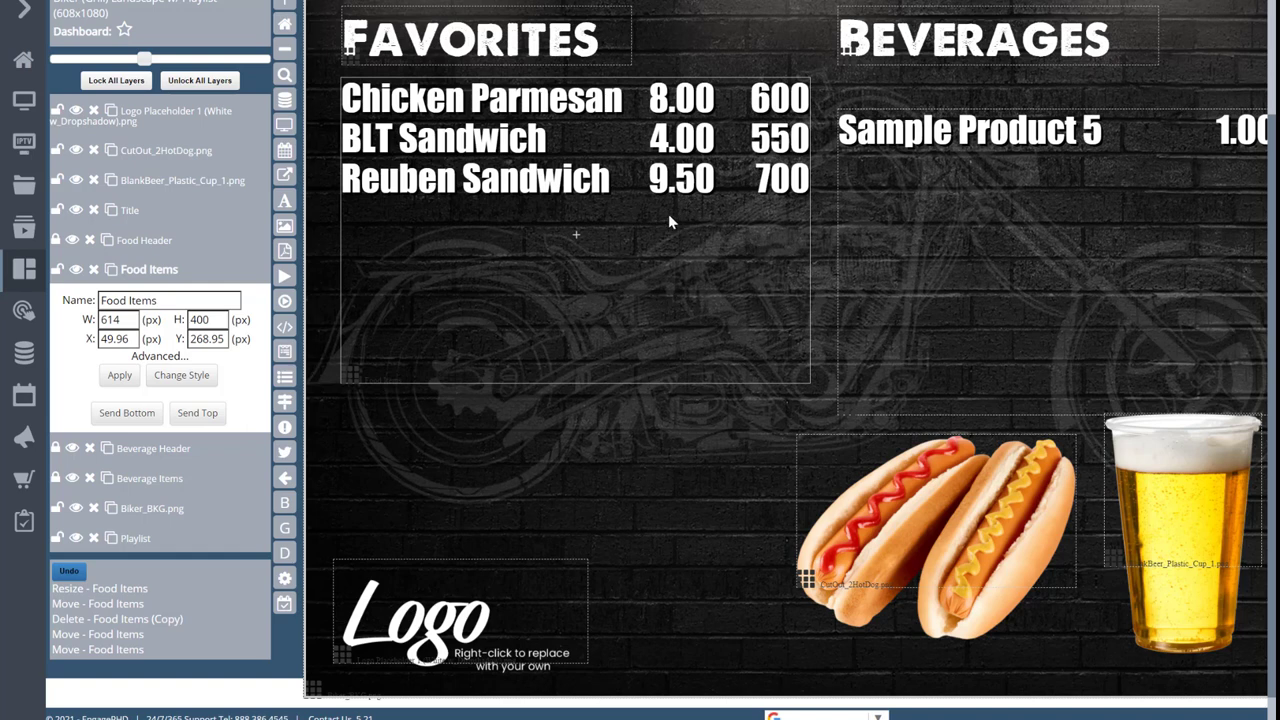
Step: Reduce the height of the Food Items box to about 175 px and reselect the Food Items layer
drag(662, 383, 641, 210)
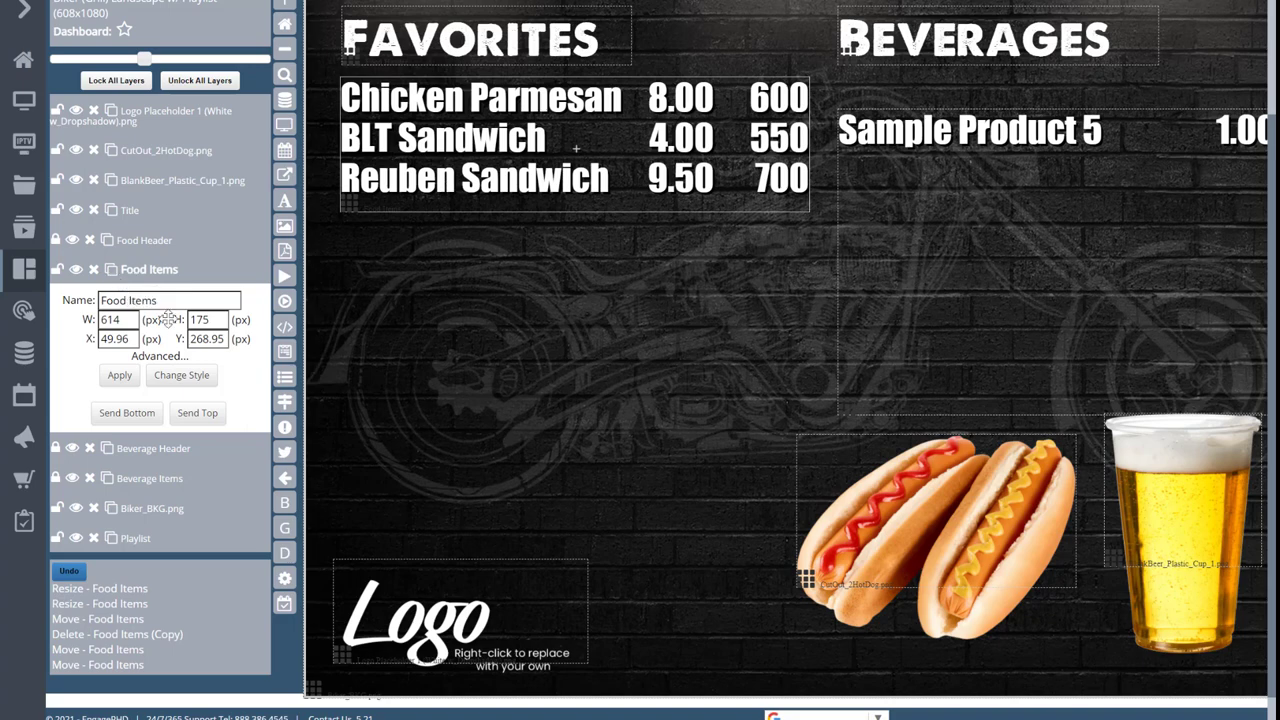
click(150, 478)
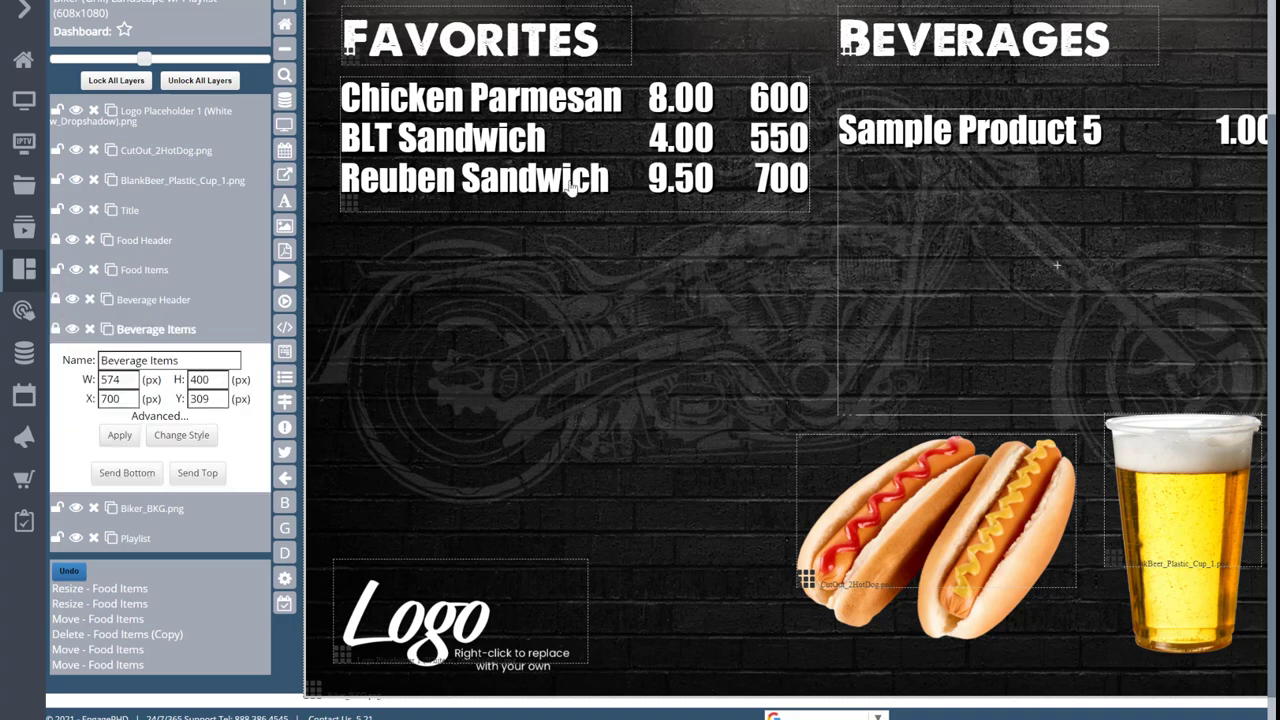
click(505, 143)
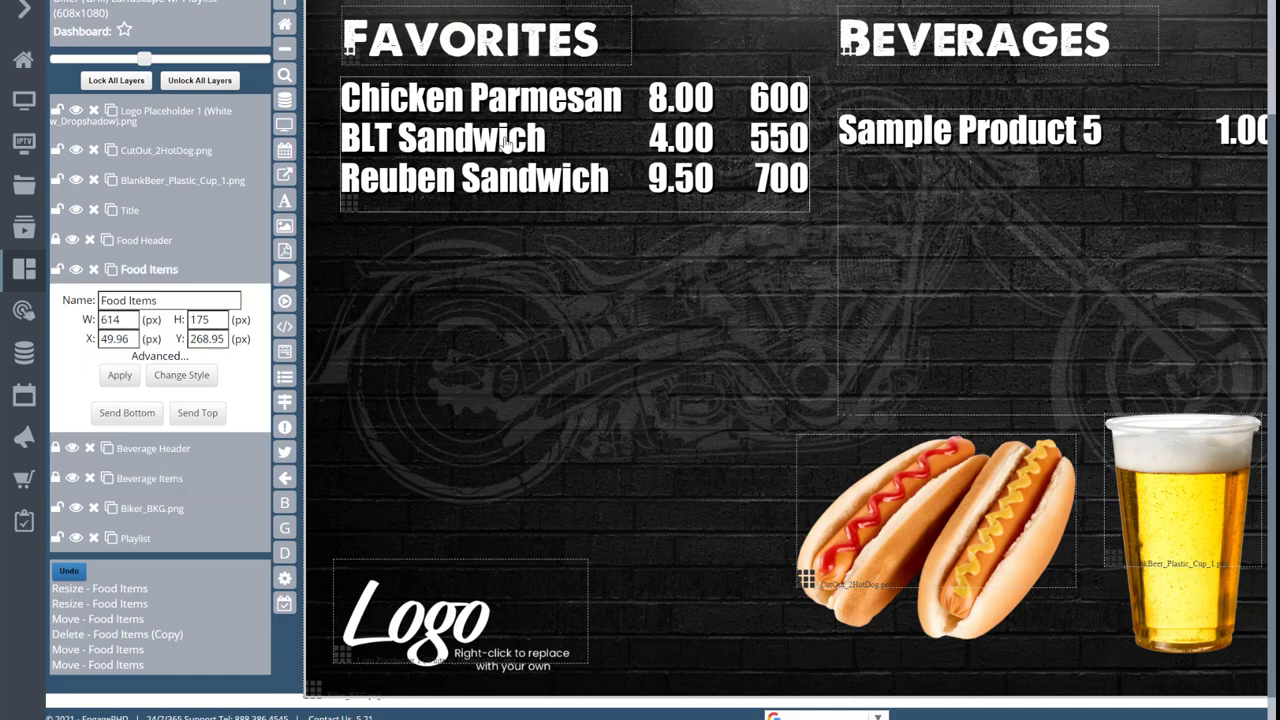
Step: Duplicate the Food Items layer and place the copy directly below the original, at about X 51 and Y 470 px
click(466, 44)
click(488, 125)
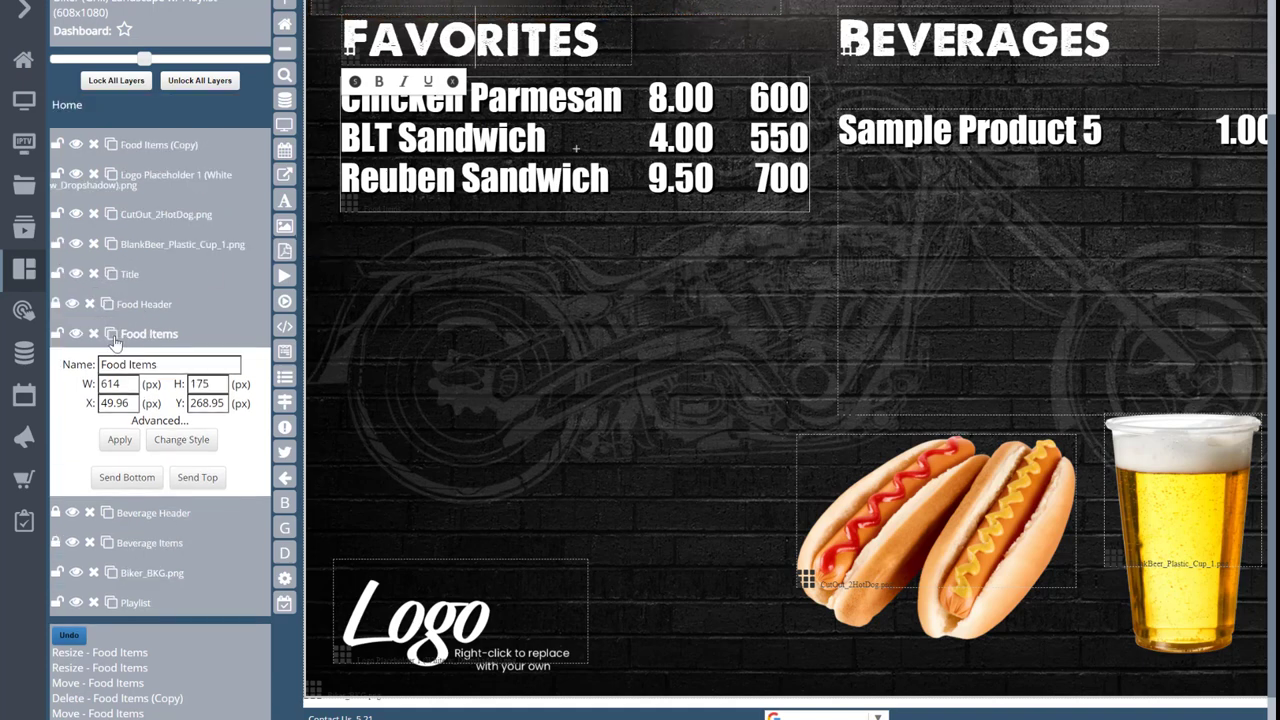
scroll(195, 334, up, 3)
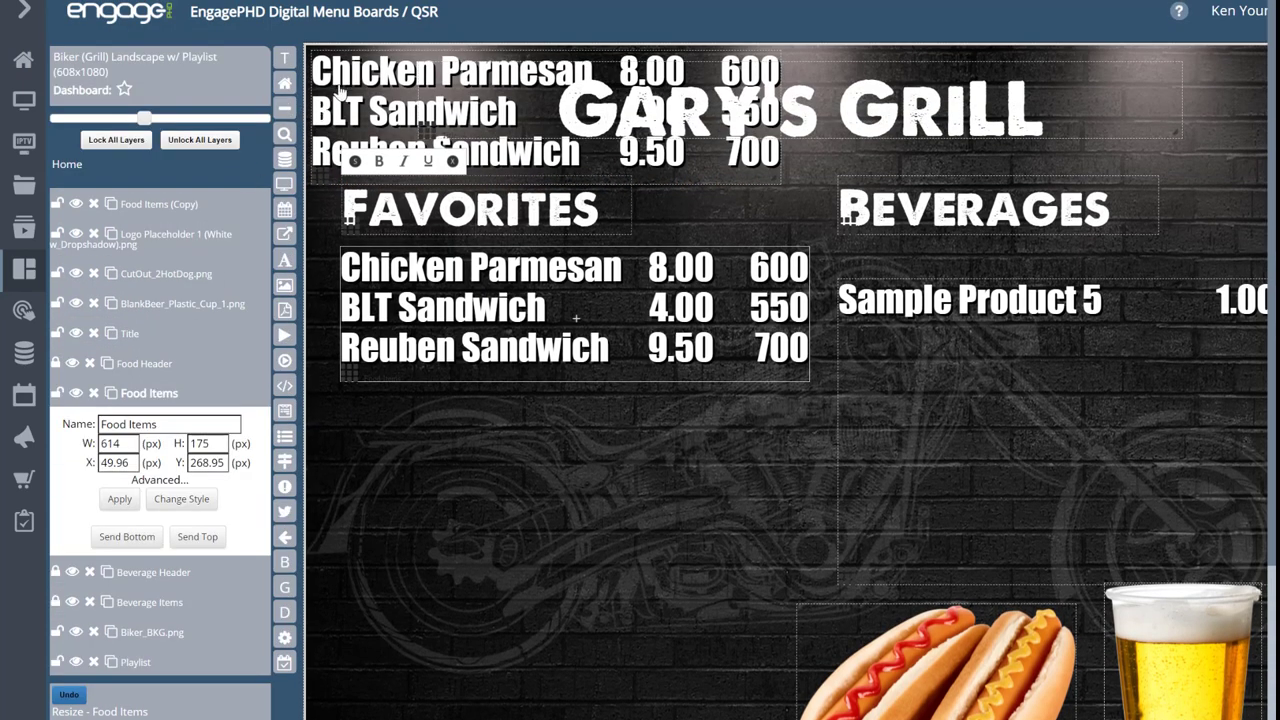
drag(330, 103, 372, 440)
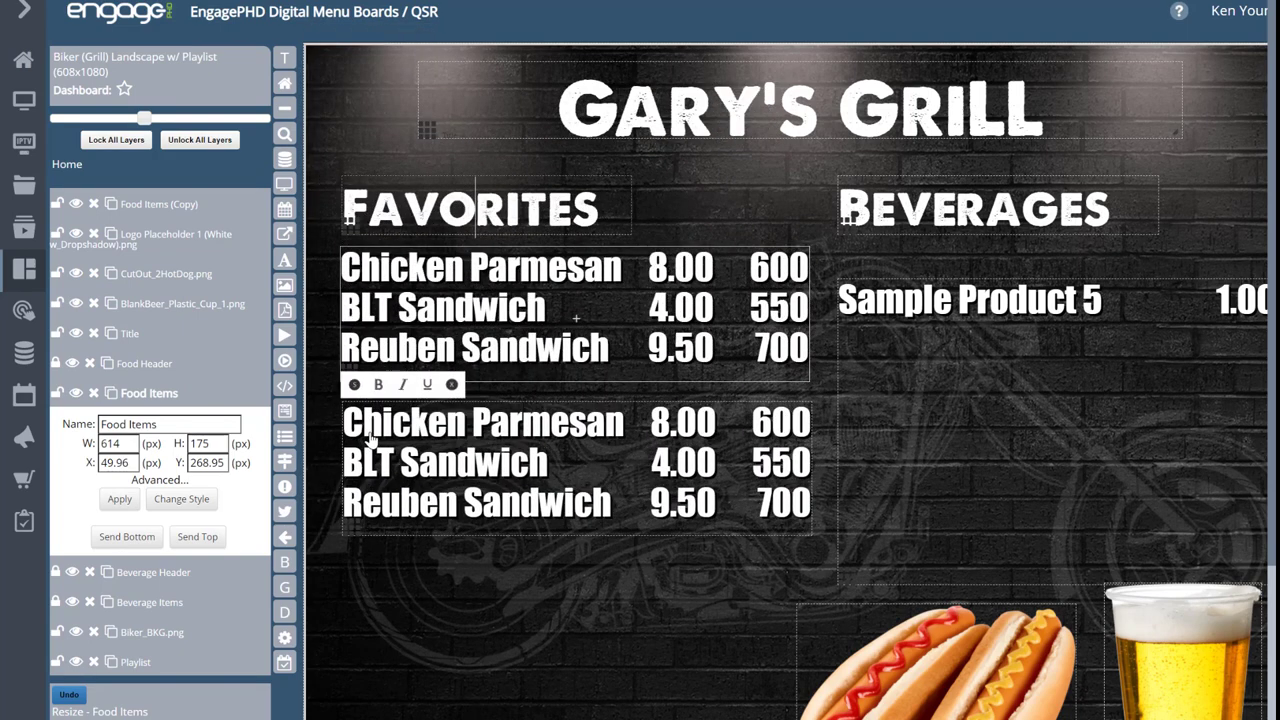
Step: Open the product table settings of the copied Food Items layer
double_click(463, 454)
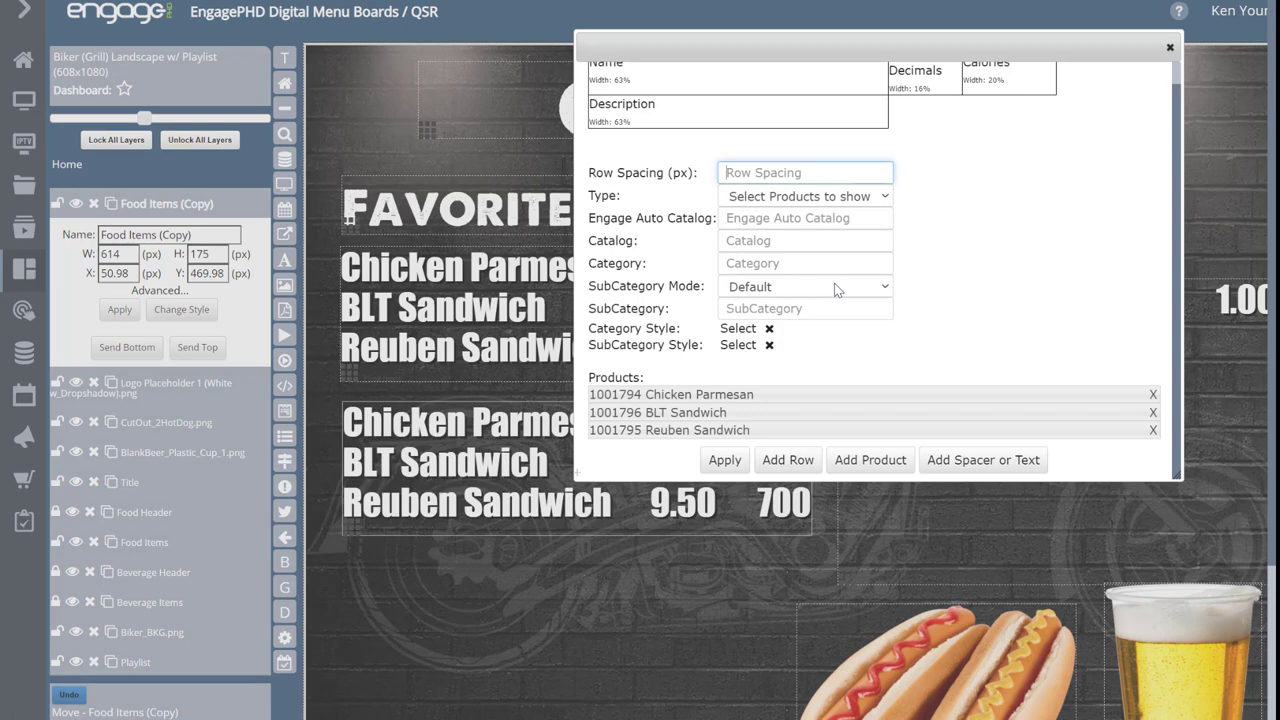
scroll(1178, 36, down, 2)
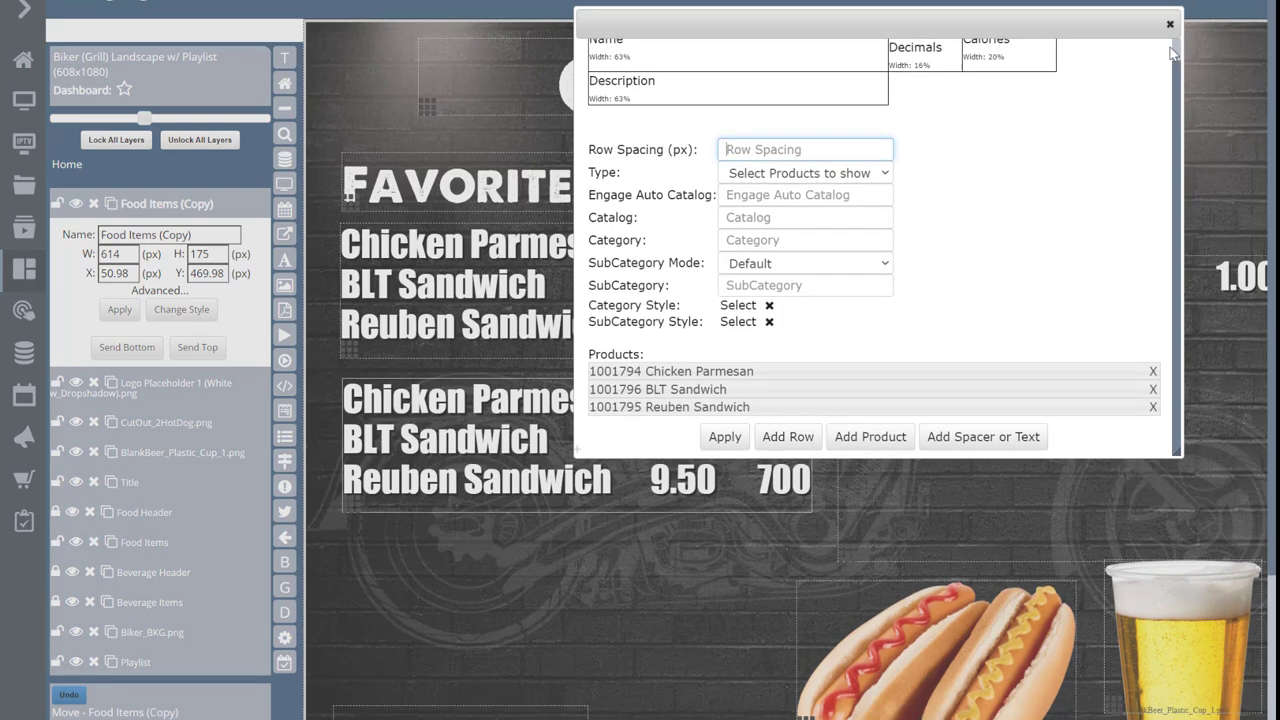
scroll(1178, 40, up, 3)
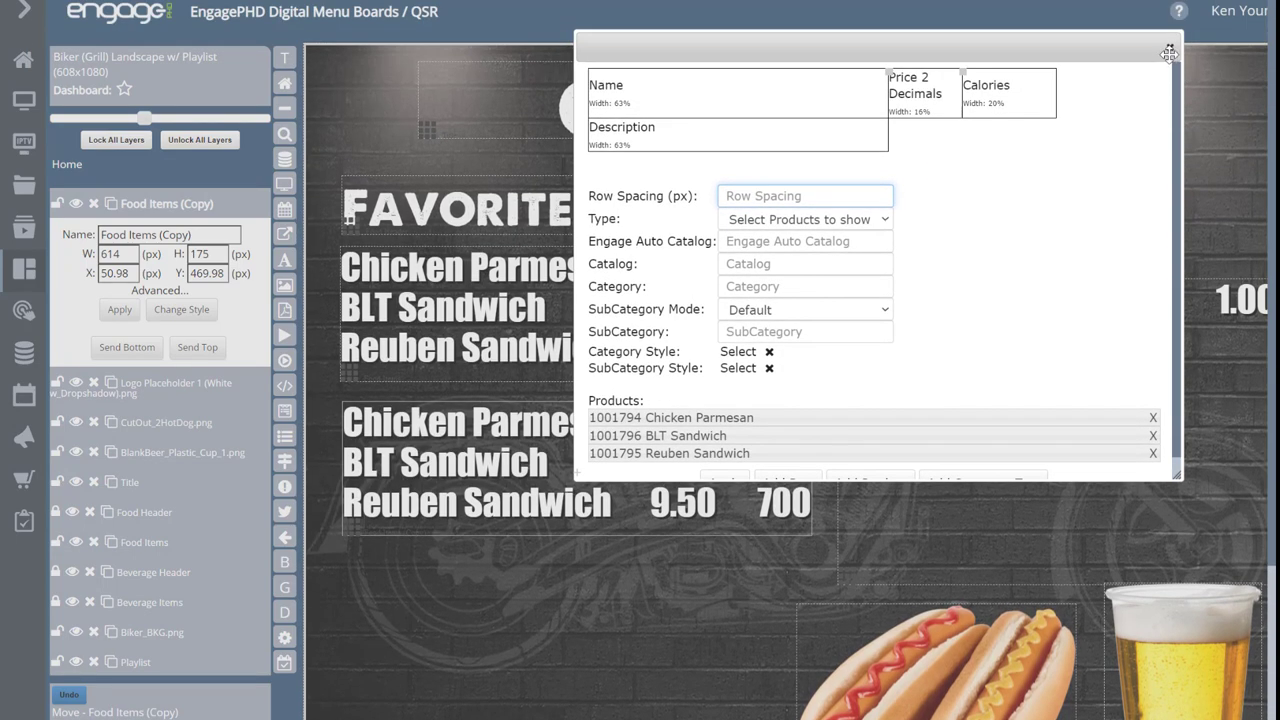